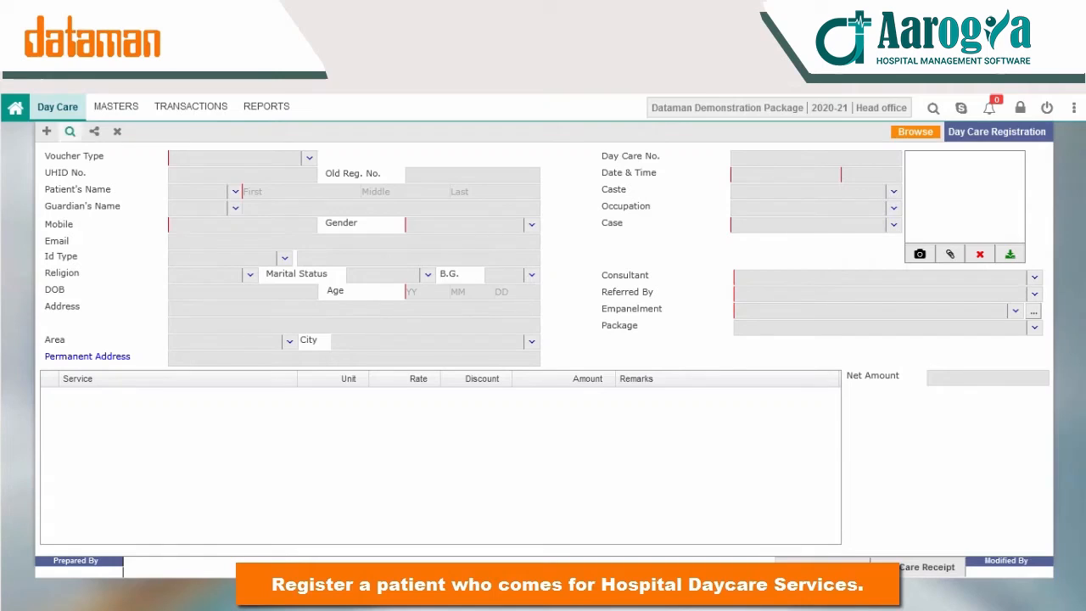
left_click(48, 133)
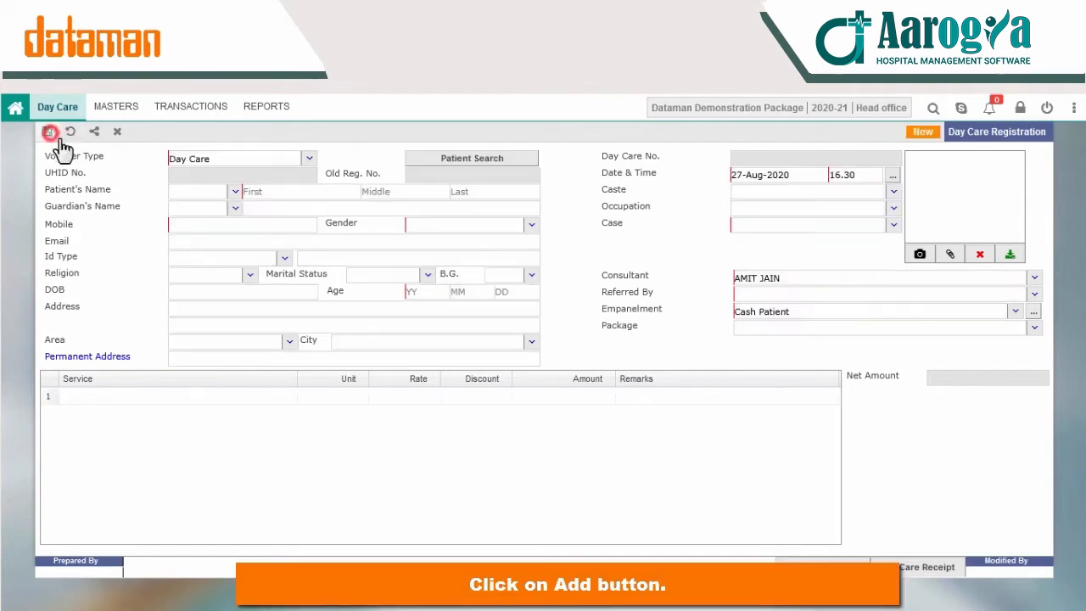
left_click(441, 159)
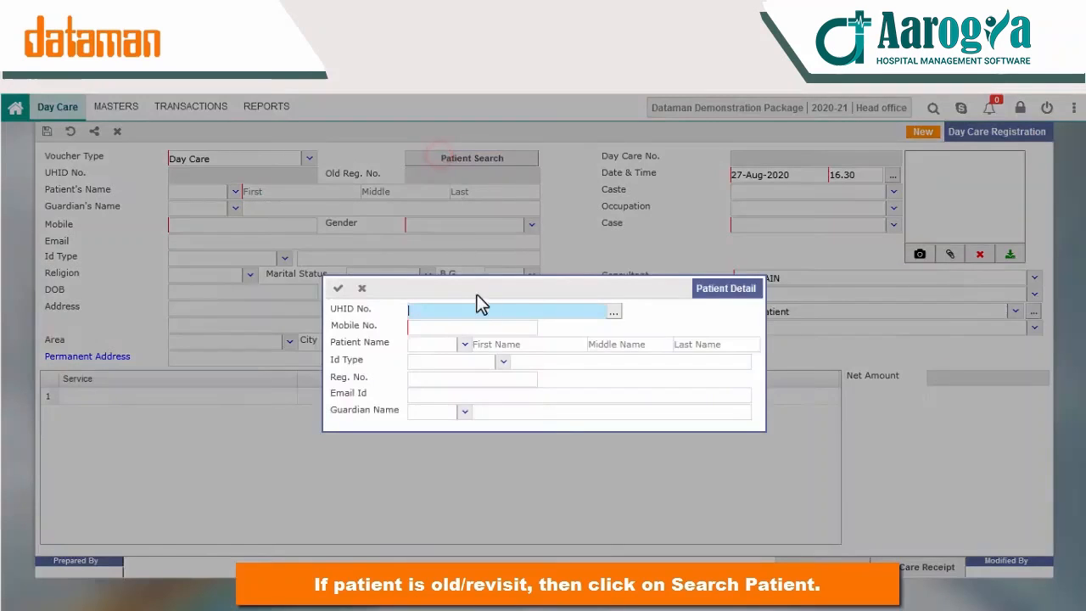
left_click(610, 318)
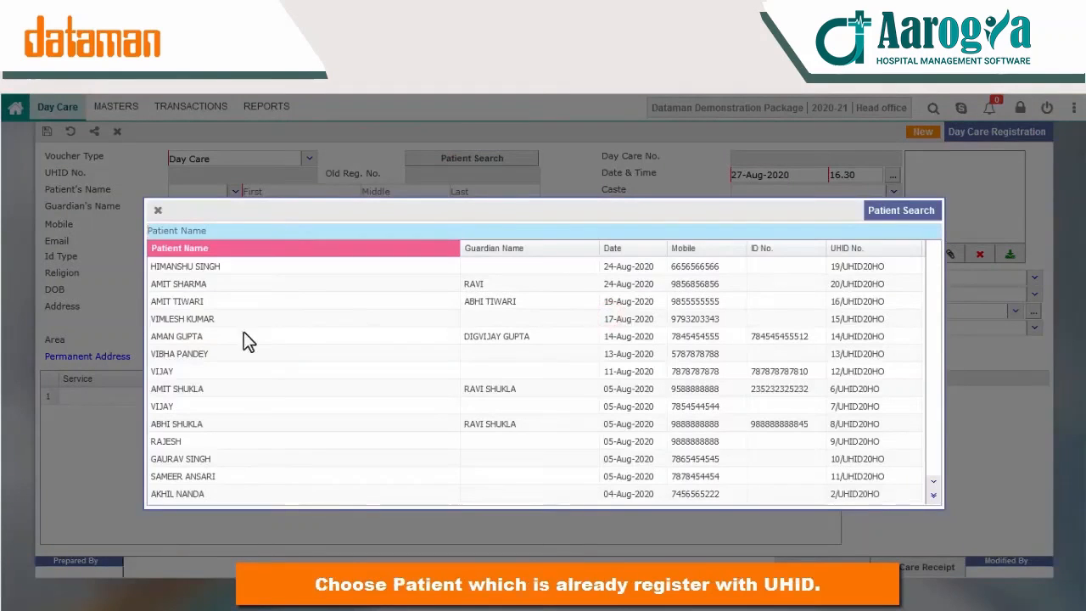
double_click(208, 284)
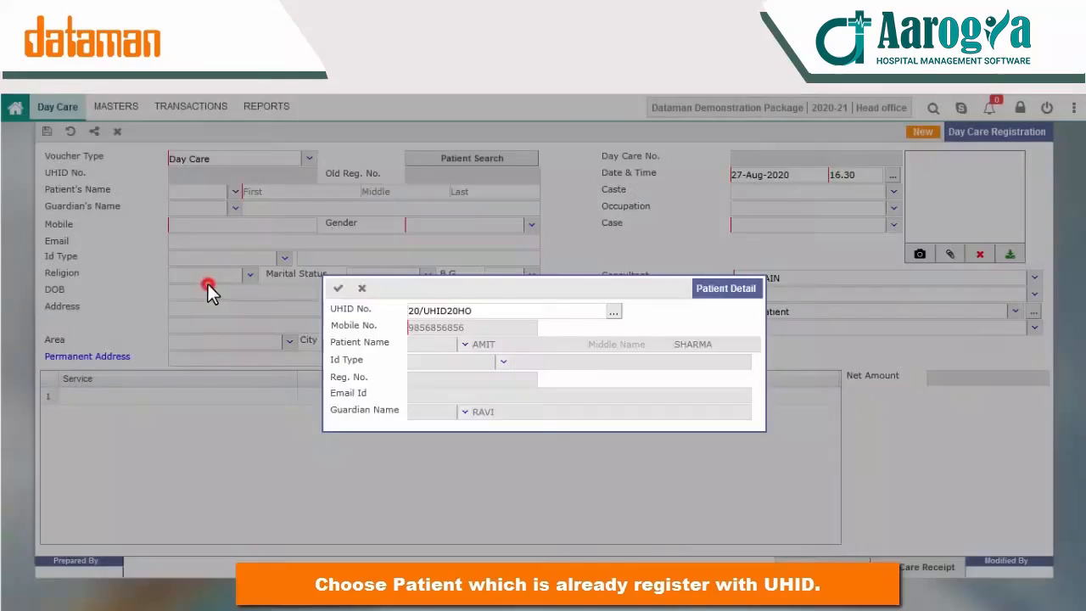
left_click(340, 289)
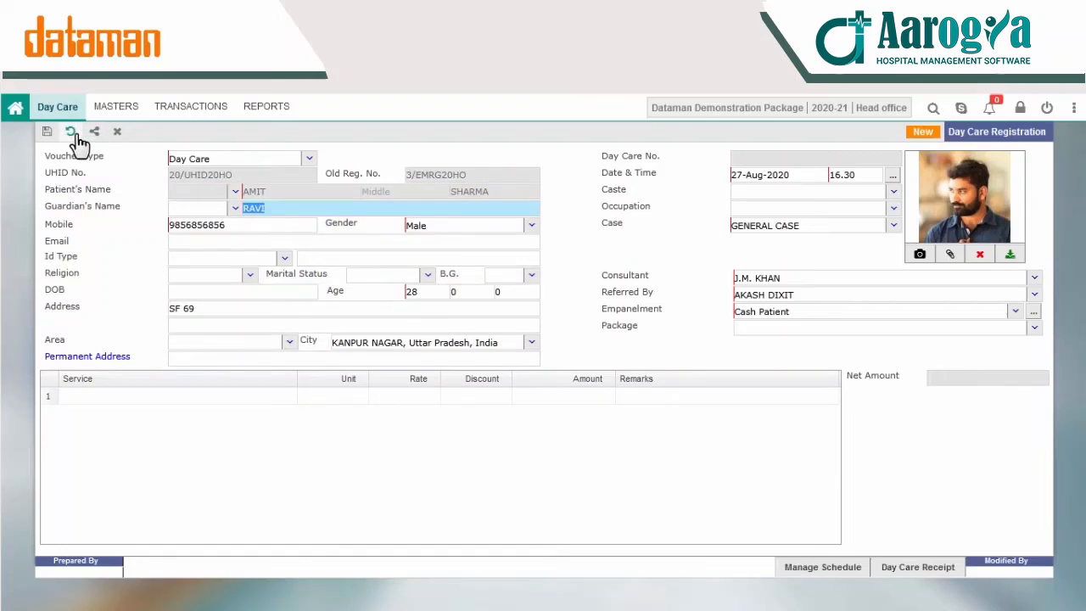
left_click(71, 131)
key("Return")
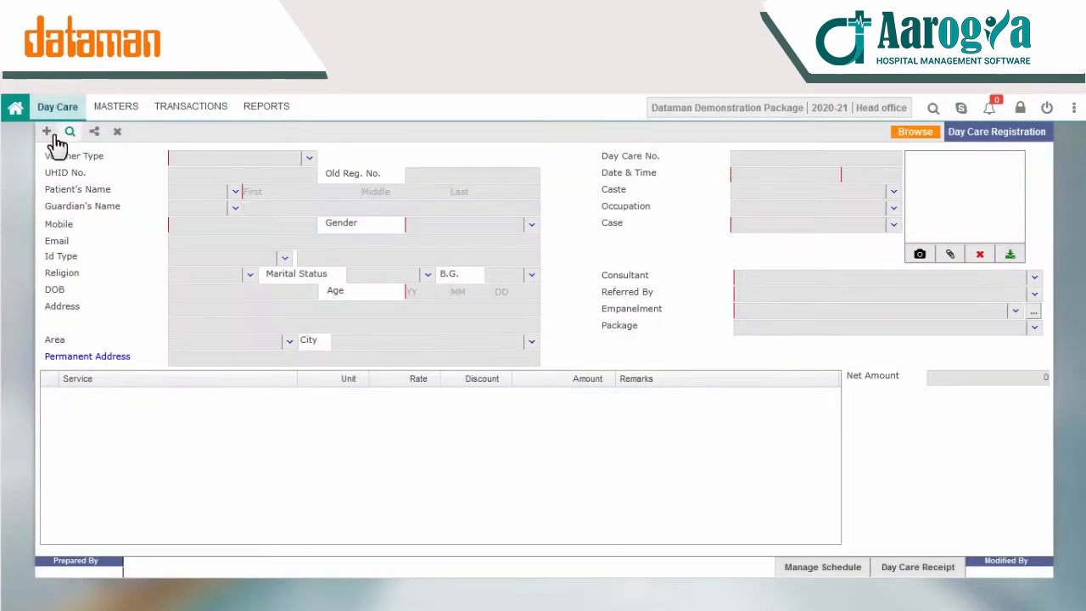
Step: Enter the patient's first and last name, title Mr., mobile number and age 28
left_click(309, 190)
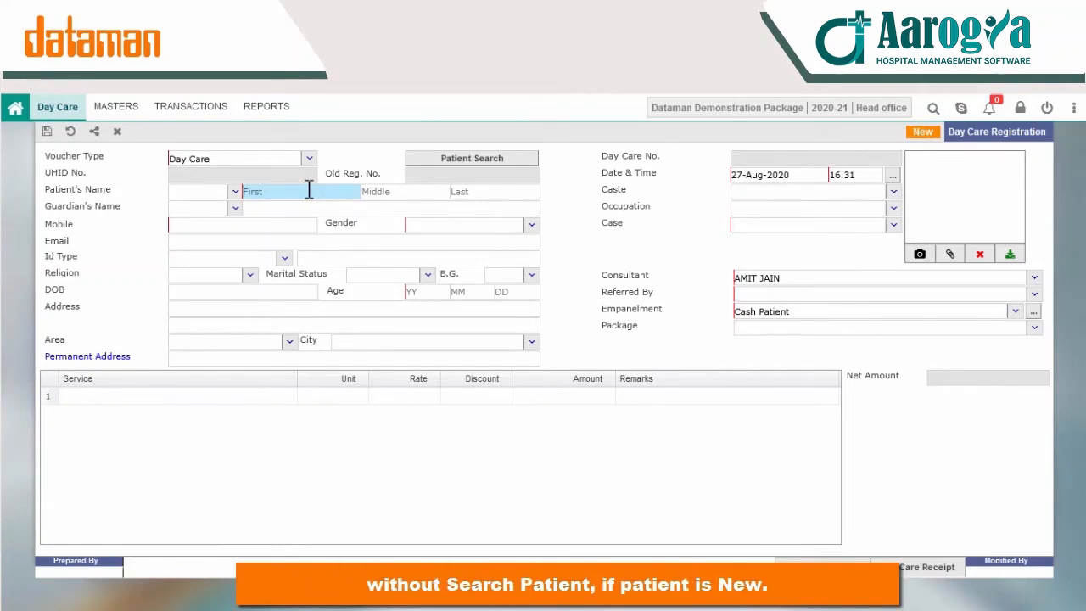
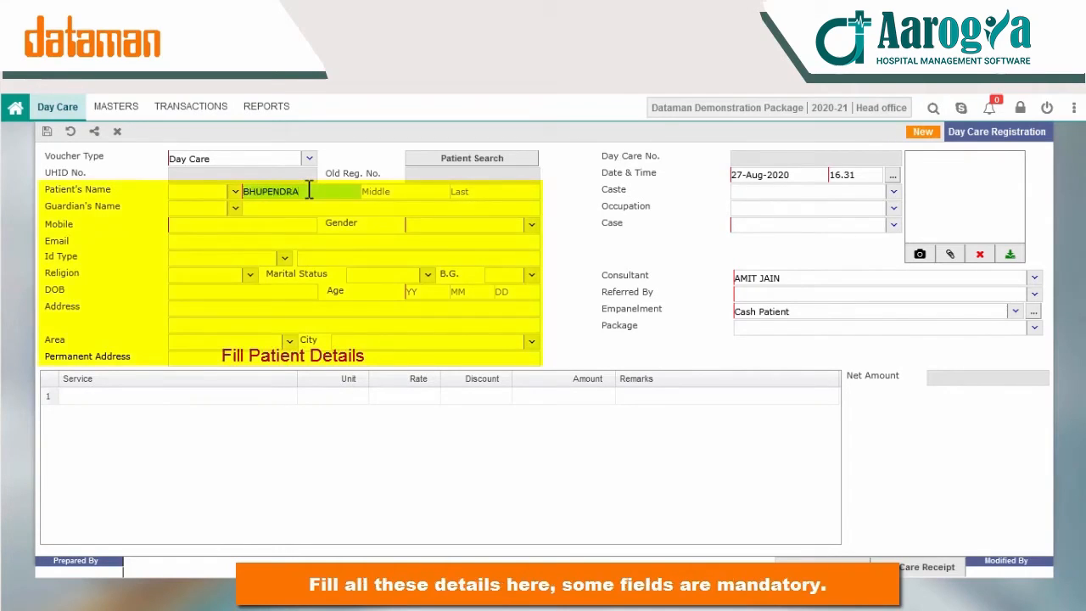
key("Tab")
key("Tab")
key("shift+Tab")
key("shift+Tab")
key("shift+Tab")
type("M")
key("Down")
key("Down")
key("Down")
key("Down")
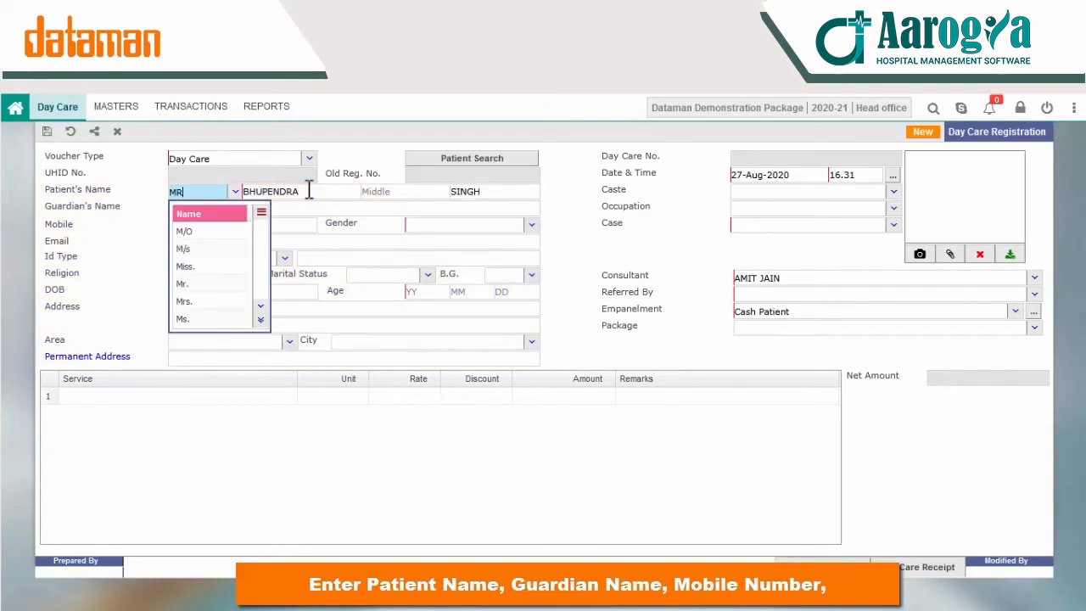
key("Tab")
key("Tab")
key("Tab")
key("Tab")
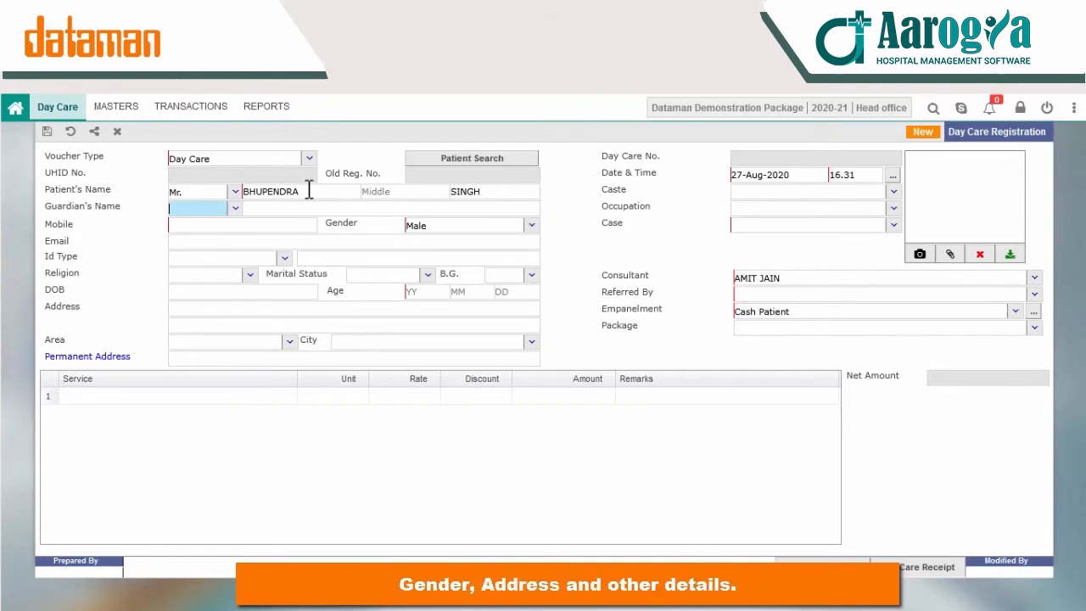
key("Tab")
key("Tab")
key("Tab")
key("shift+Tab")
type("7875451")
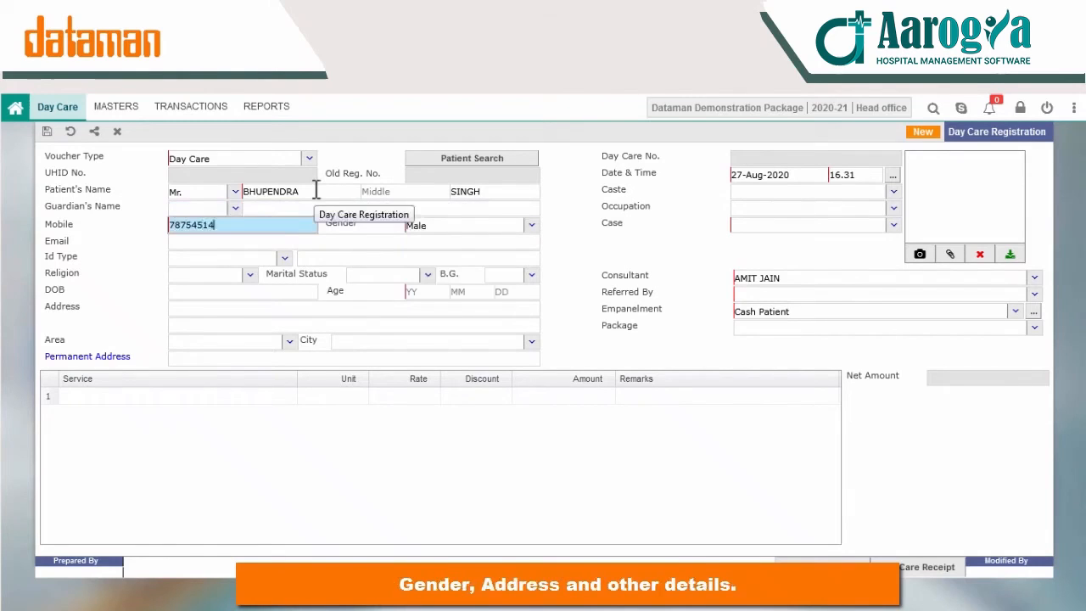
key("Tab")
key("Tab")
key("Tab")
key("Tab")
key("Tab")
key("Tab")
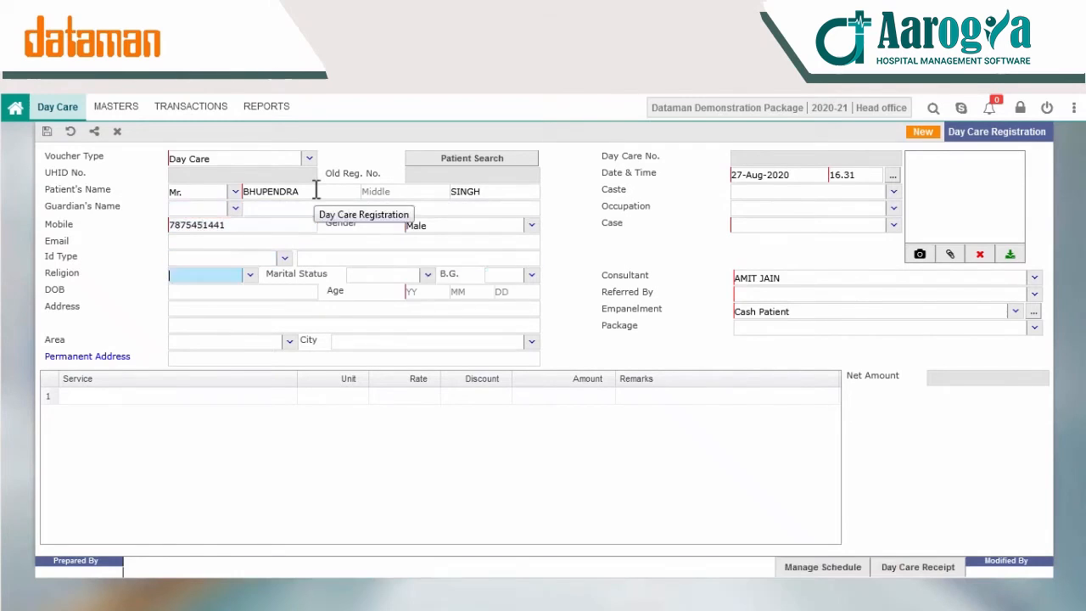
key("Tab")
type("28")
Step: Set the case type to GENERAL CASE and choose the referring doctor
key("Tab")
key("Tab")
key("Tab")
key("Tab")
key("Tab")
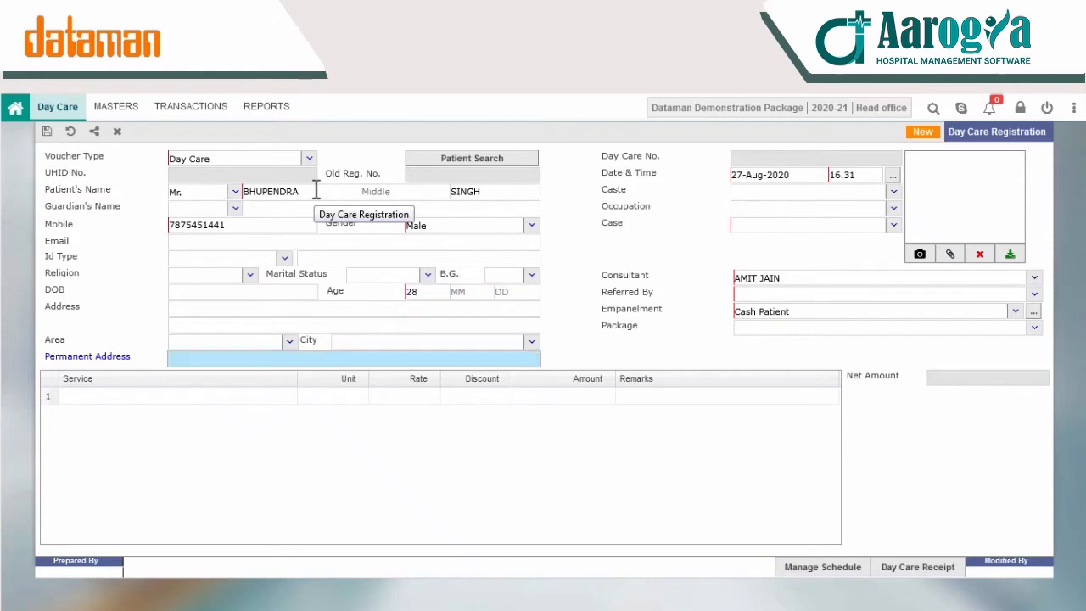
key("Tab")
key("Tab")
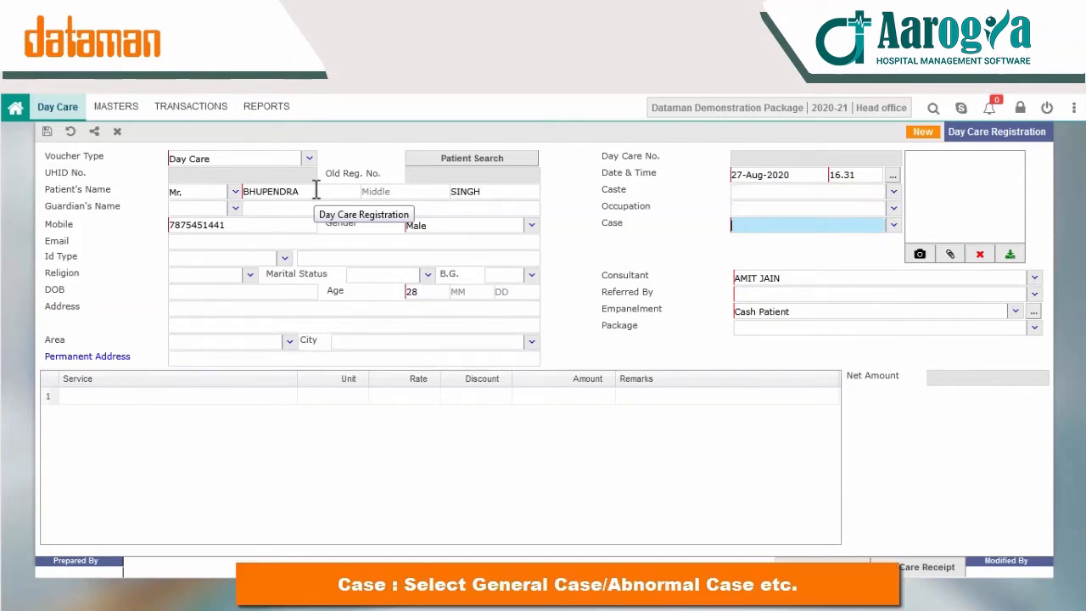
type("ge")
key("Return")
left_click(762, 293)
type("g")
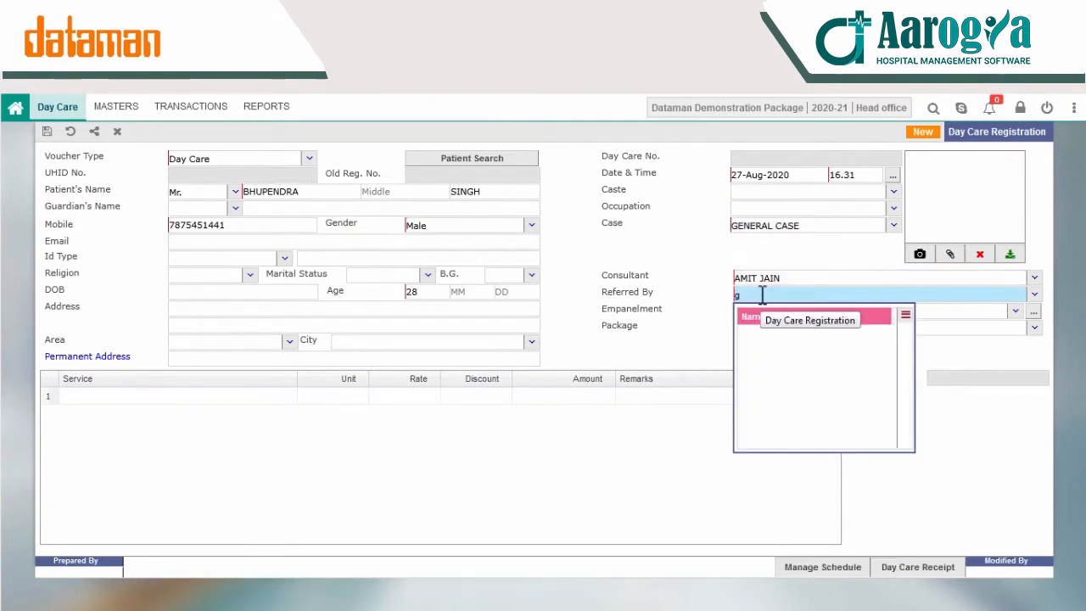
key("BackSpace")
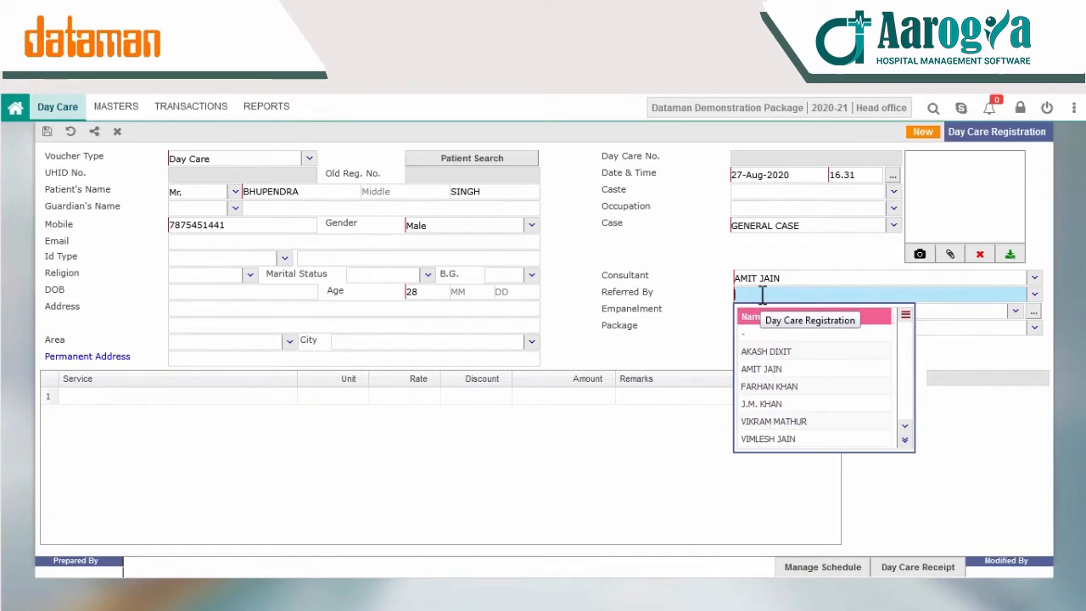
key("Down")
key("Down")
key("Return")
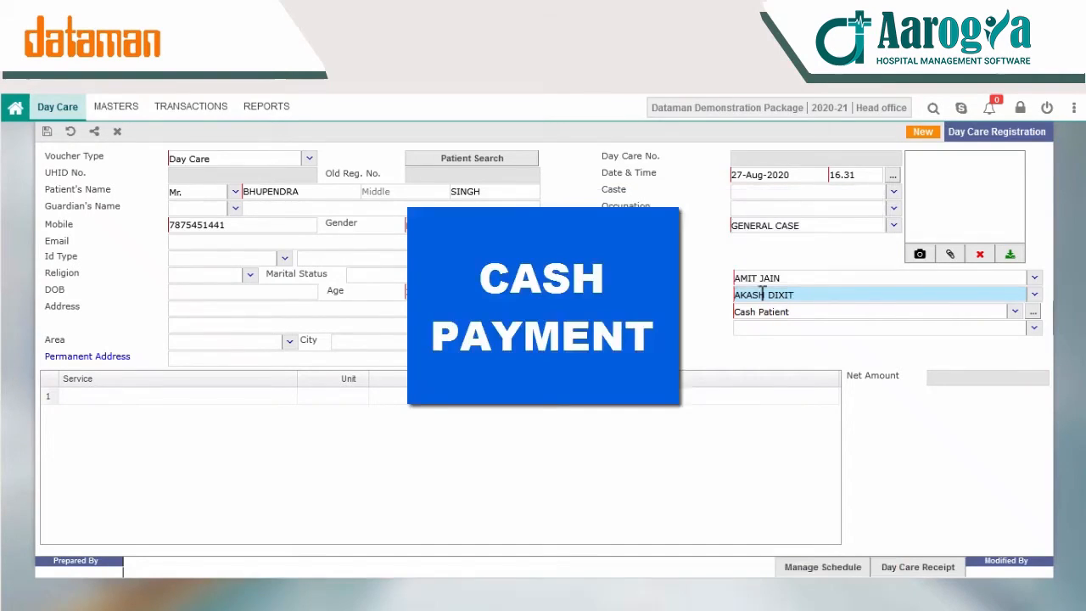
left_click(951, 253)
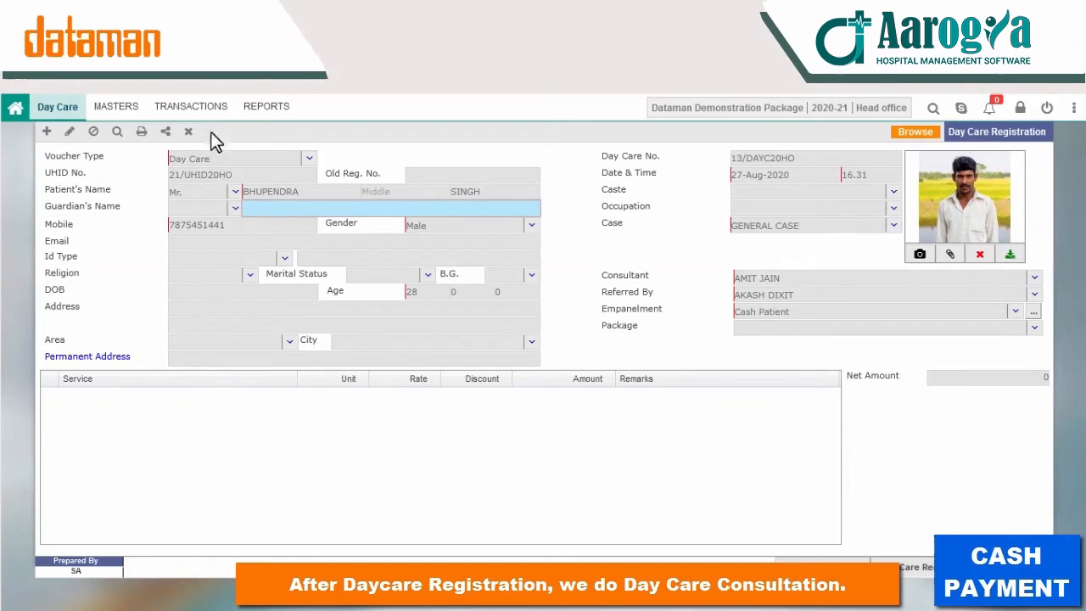
Step: Bring up the Day Care TRANSACTIONS menu
left_click(205, 111)
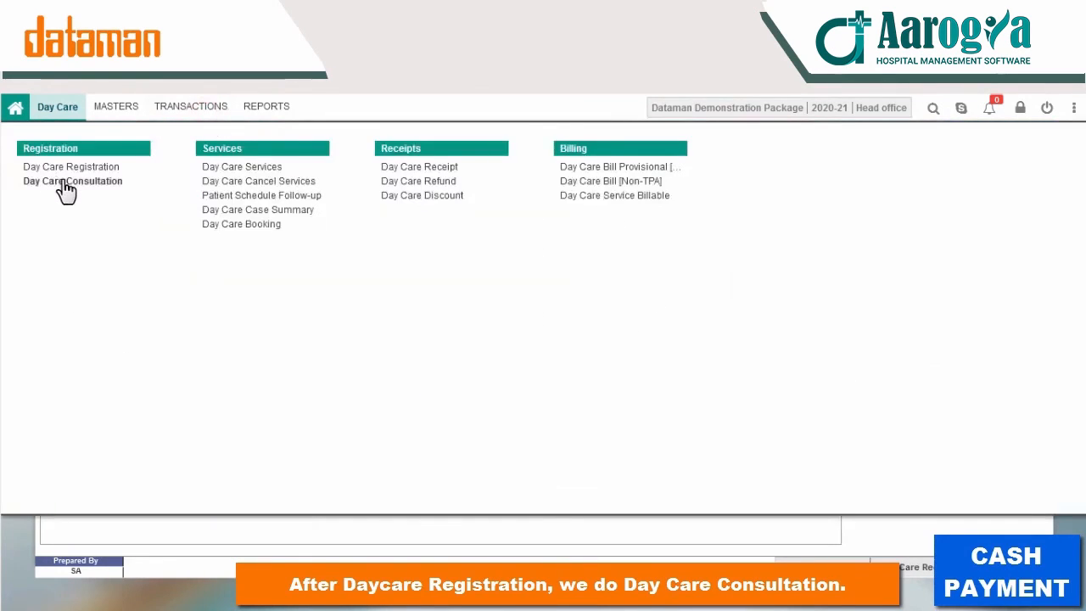
Step: Start a new day care consultation for the registered patient in the 00.00 slot with a 700 fee
left_click(66, 181)
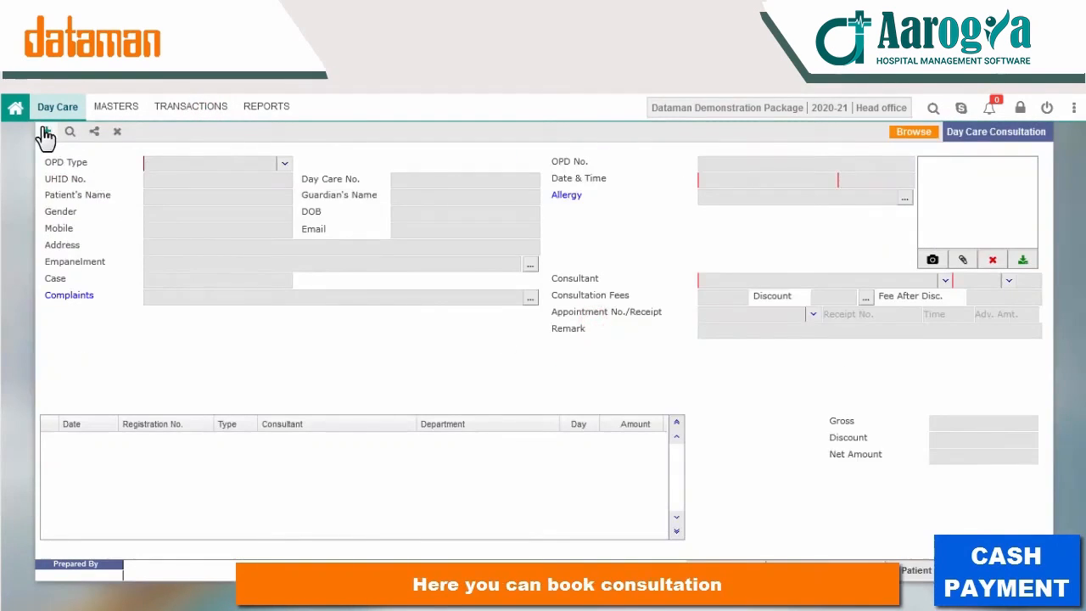
left_click(47, 132)
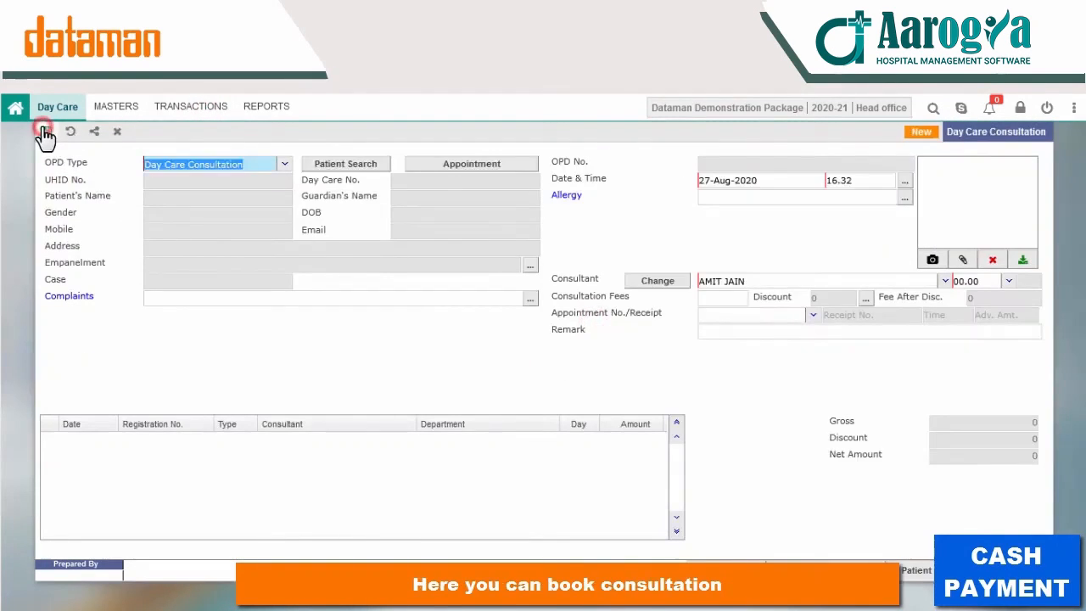
left_click(361, 165)
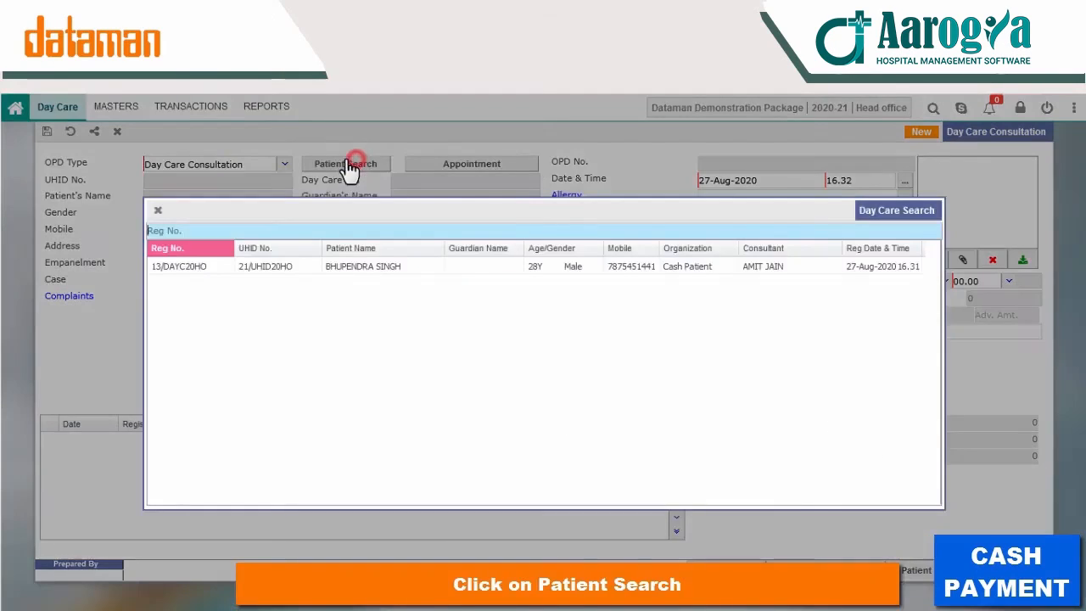
double_click(354, 265)
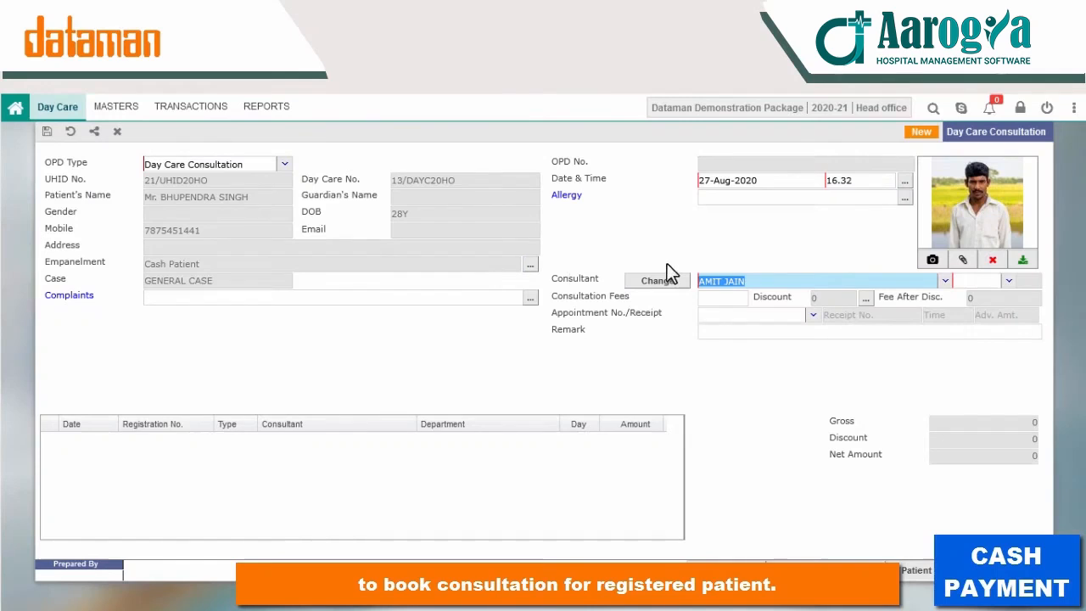
left_click(1006, 281)
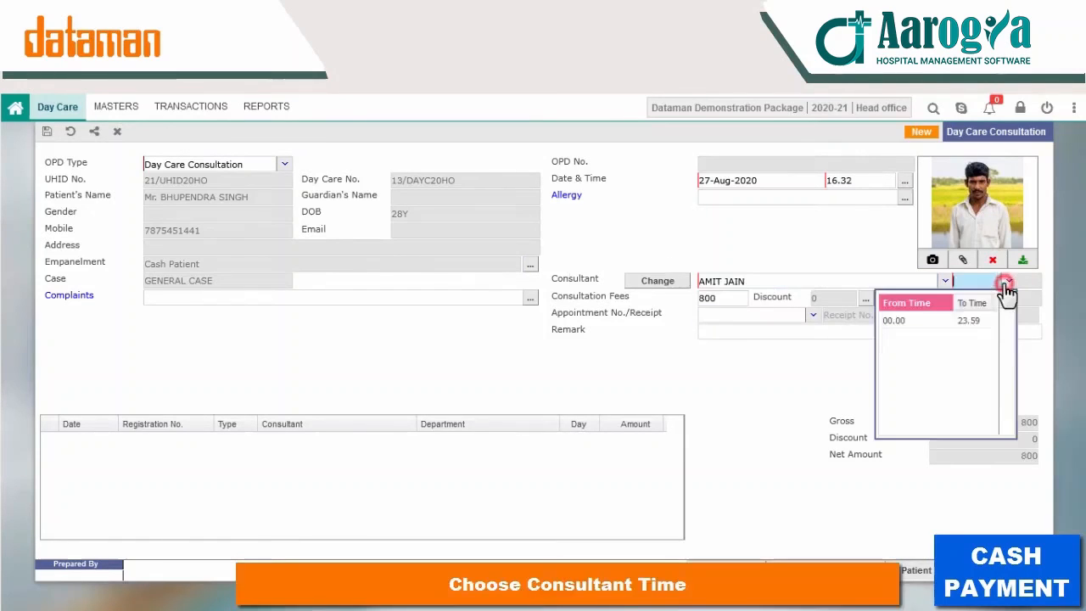
left_click(943, 316)
left_click(730, 299)
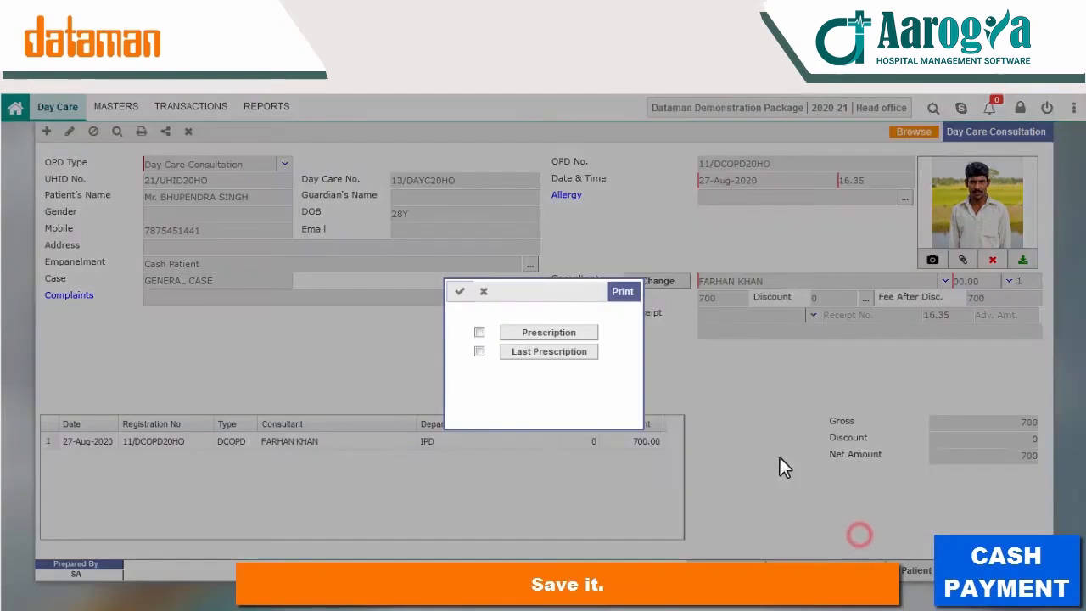
Step: Preview the Prescription and Last Prescription printouts, then close the preview
left_click(561, 337)
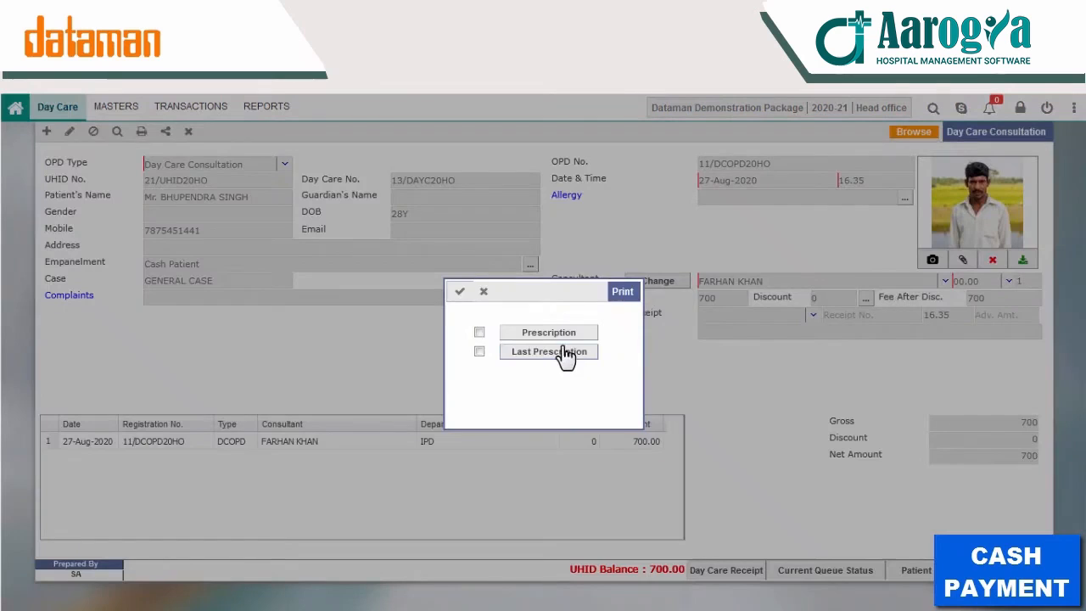
left_click(572, 356)
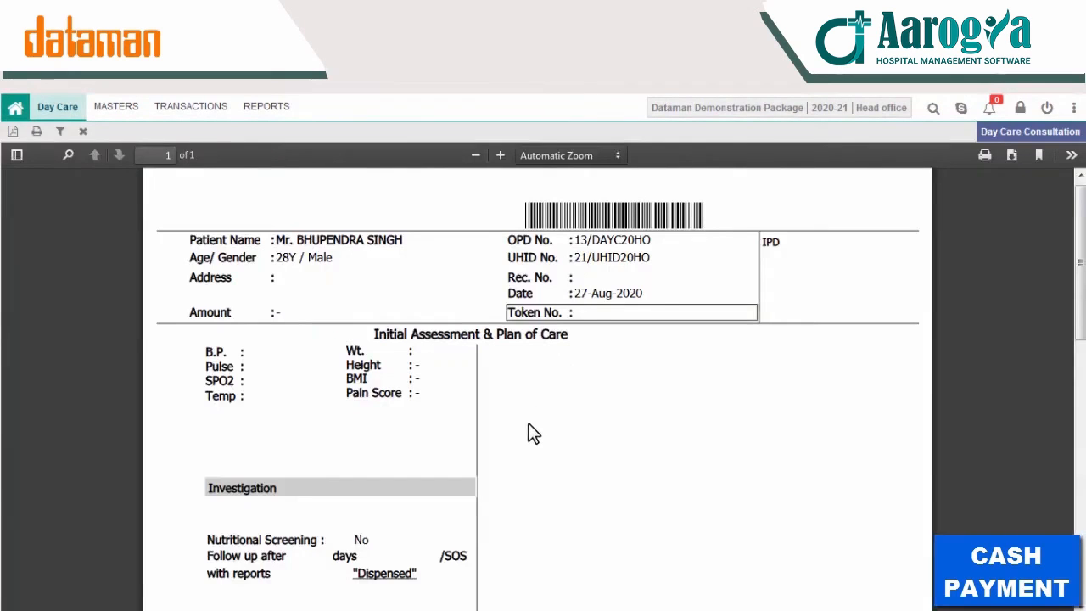
scroll(536, 413, "down", 4)
left_click(84, 133)
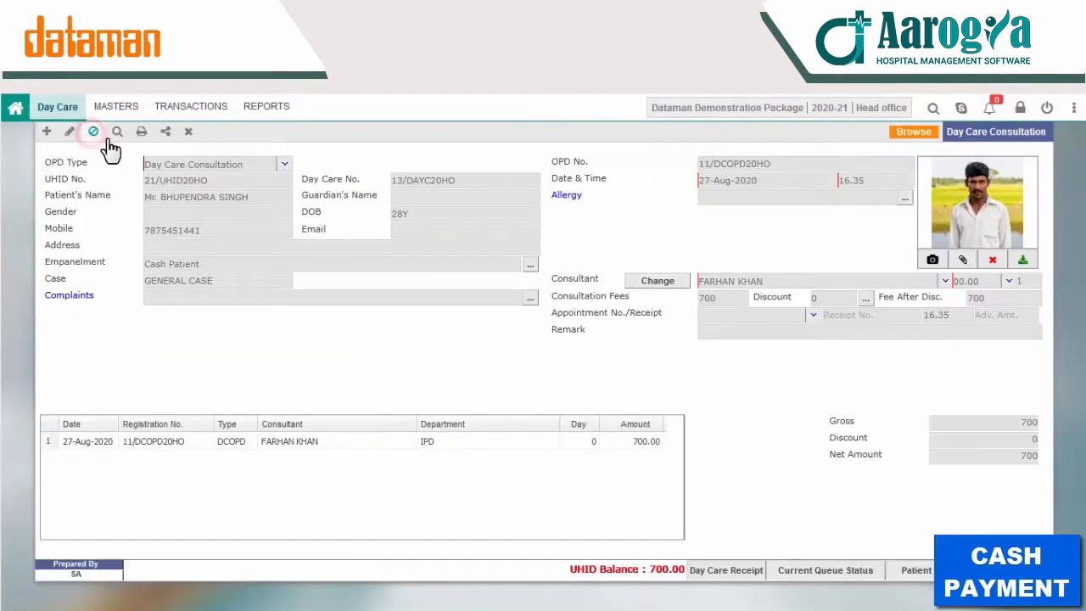
left_click(180, 107)
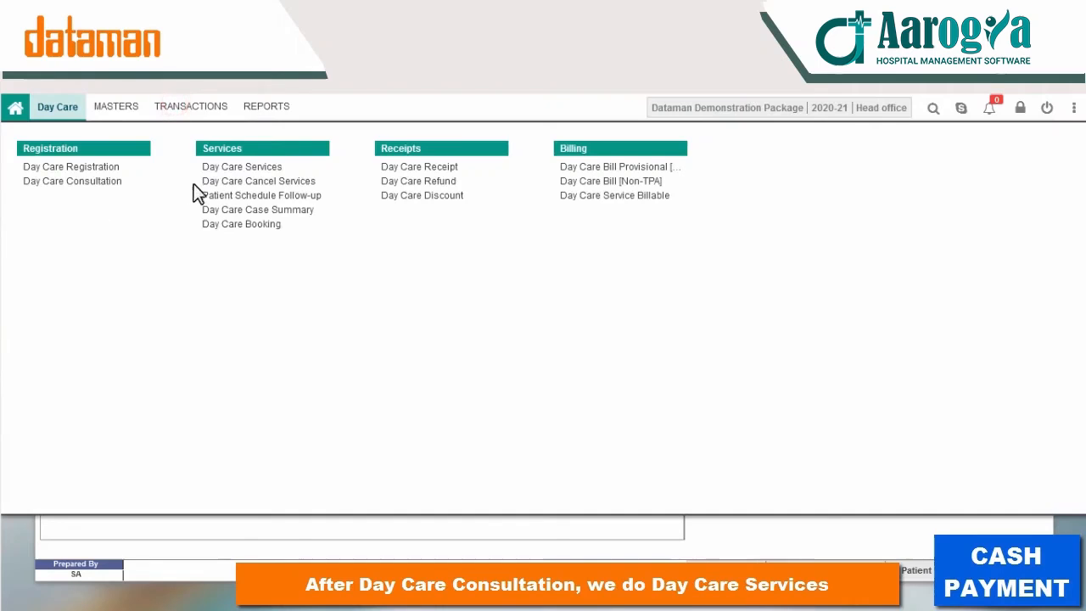
Step: Start a Day Care Services entry for the patient with a DAY CARE CHARGE line at 4500
left_click(243, 167)
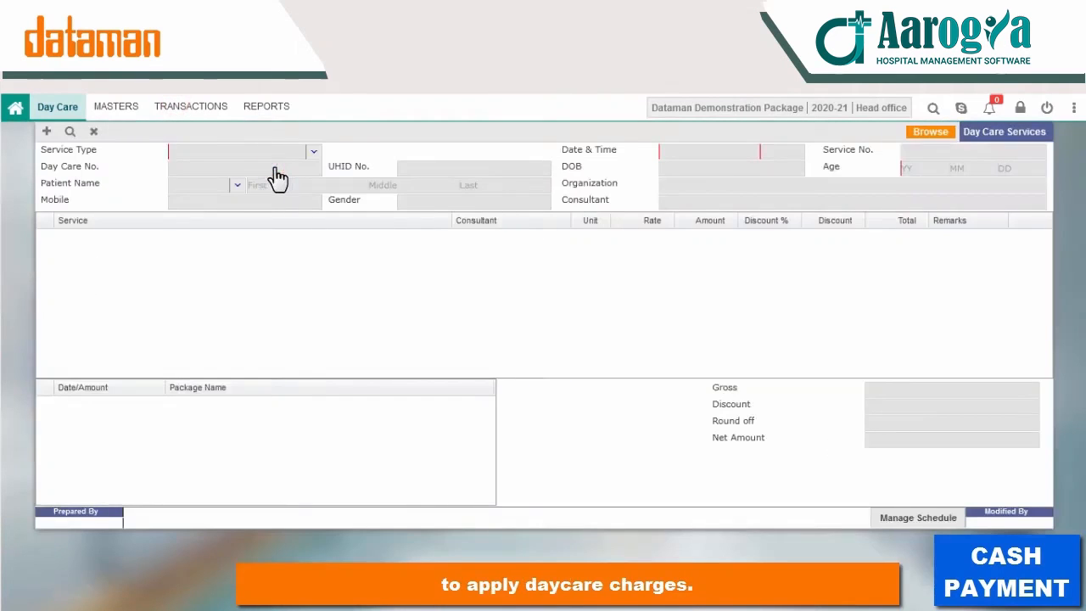
left_click(46, 130)
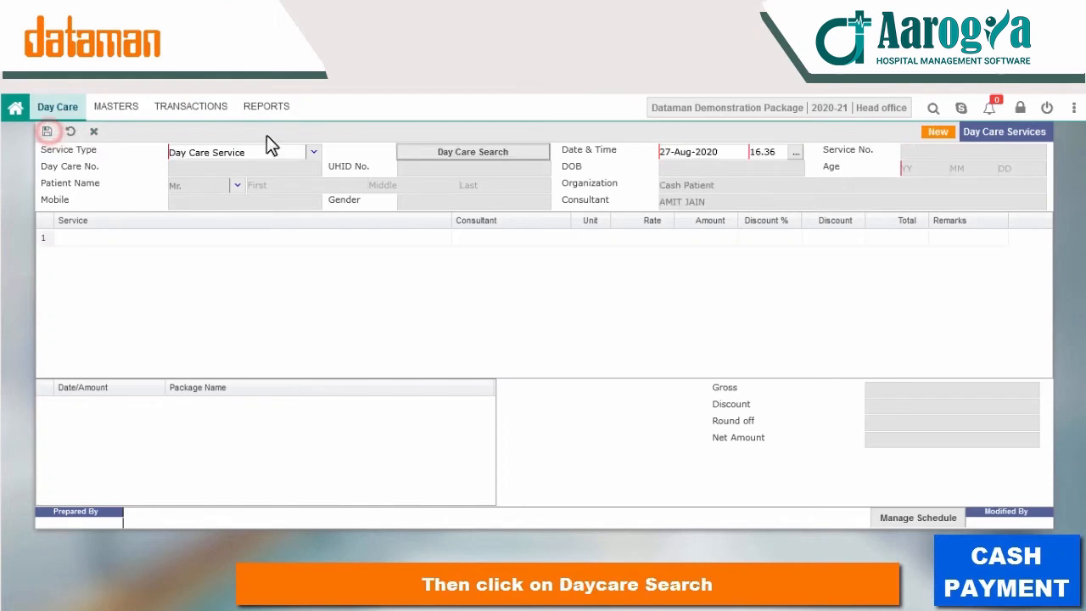
left_click(420, 156)
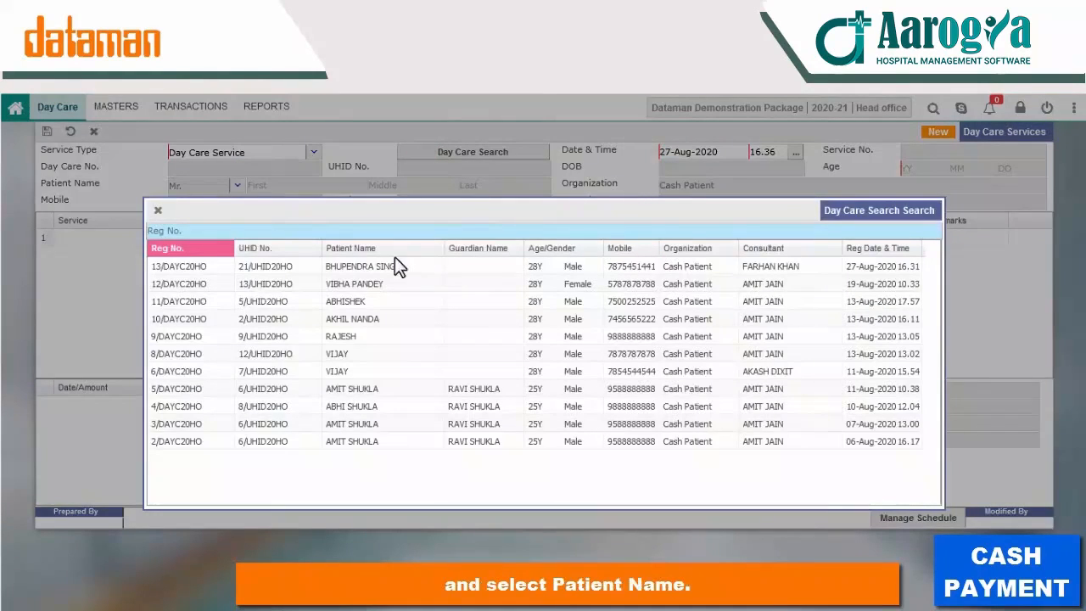
double_click(342, 269)
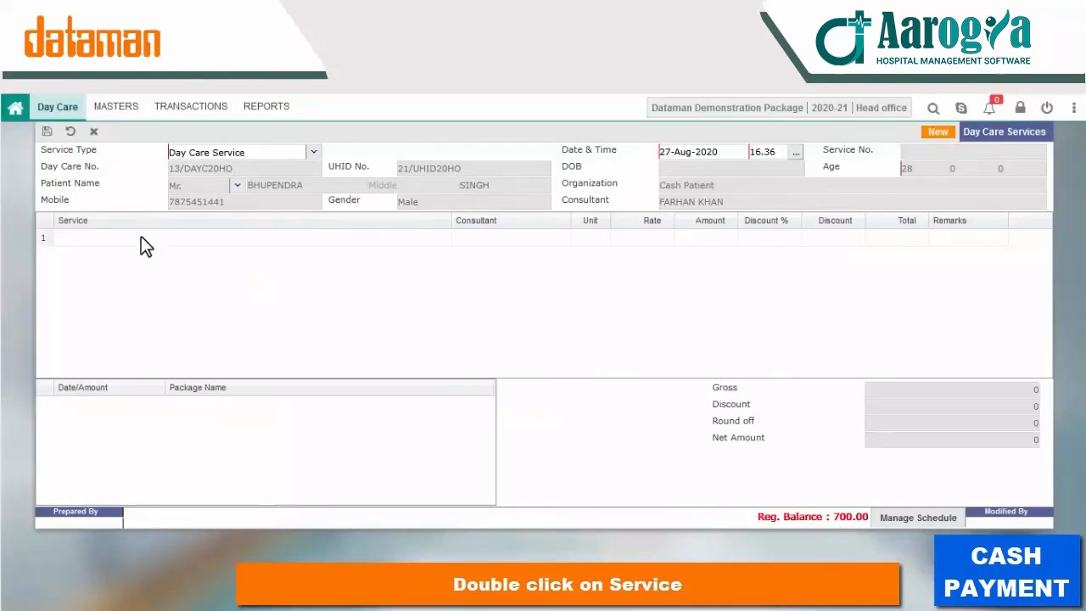
double_click(141, 237)
left_click(327, 280)
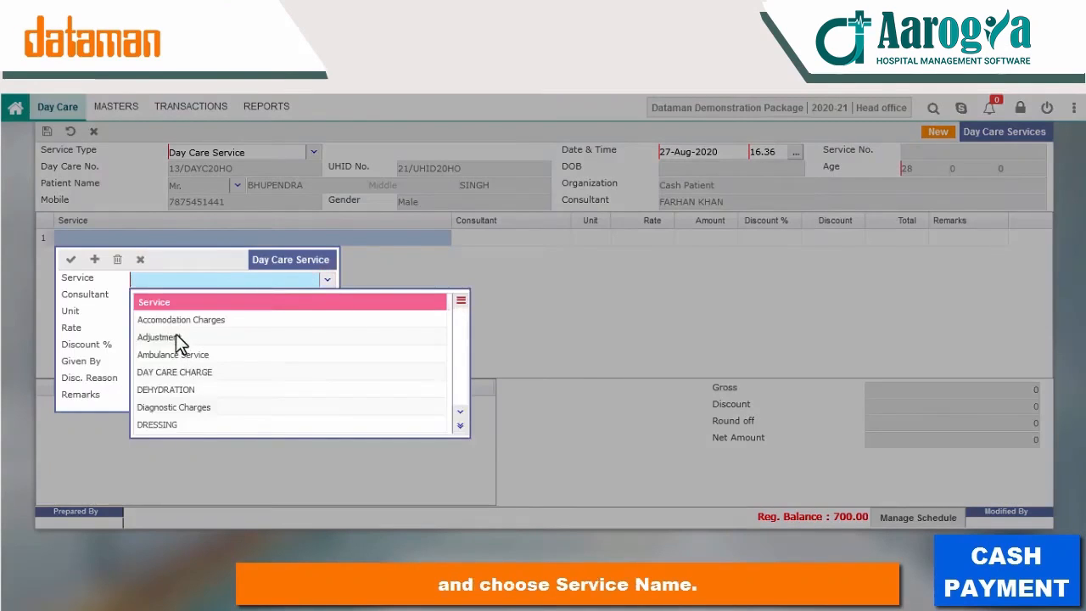
type("da")
left_click(173, 320)
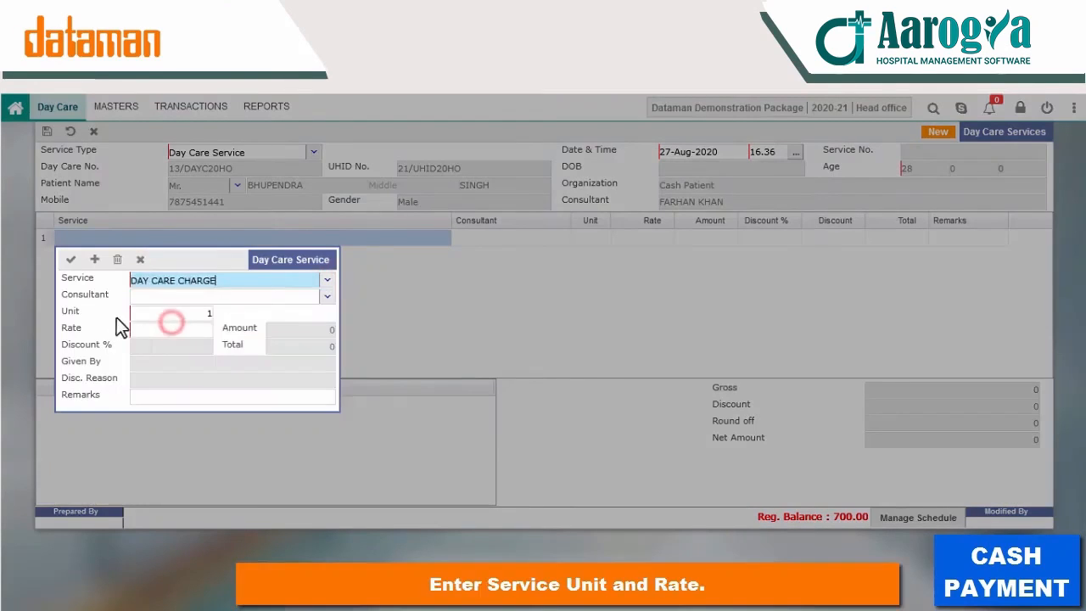
left_click(190, 329)
type("4500")
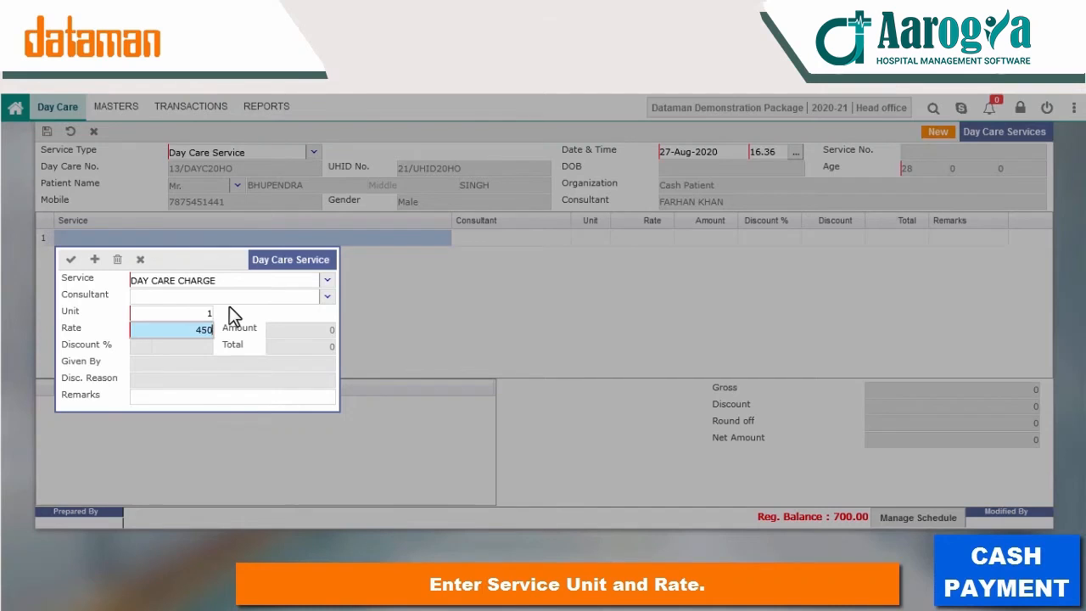
key("Return")
left_click(71, 259)
Step: Add a DEHYDRATION line at 500 and save the services record
left_click(136, 259)
left_click(244, 293)
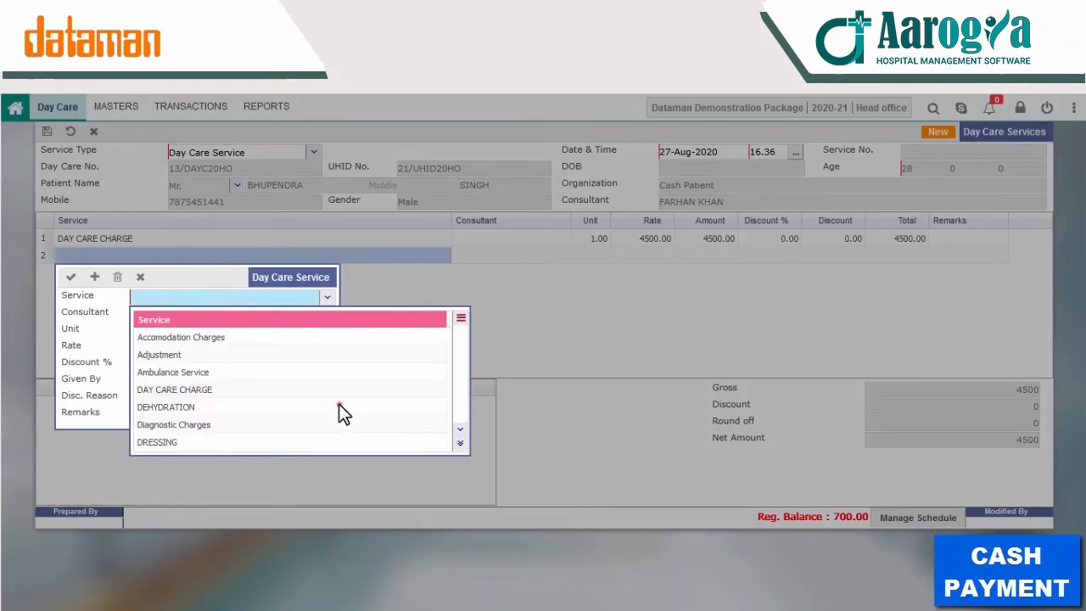
left_click(338, 404)
left_click(206, 348)
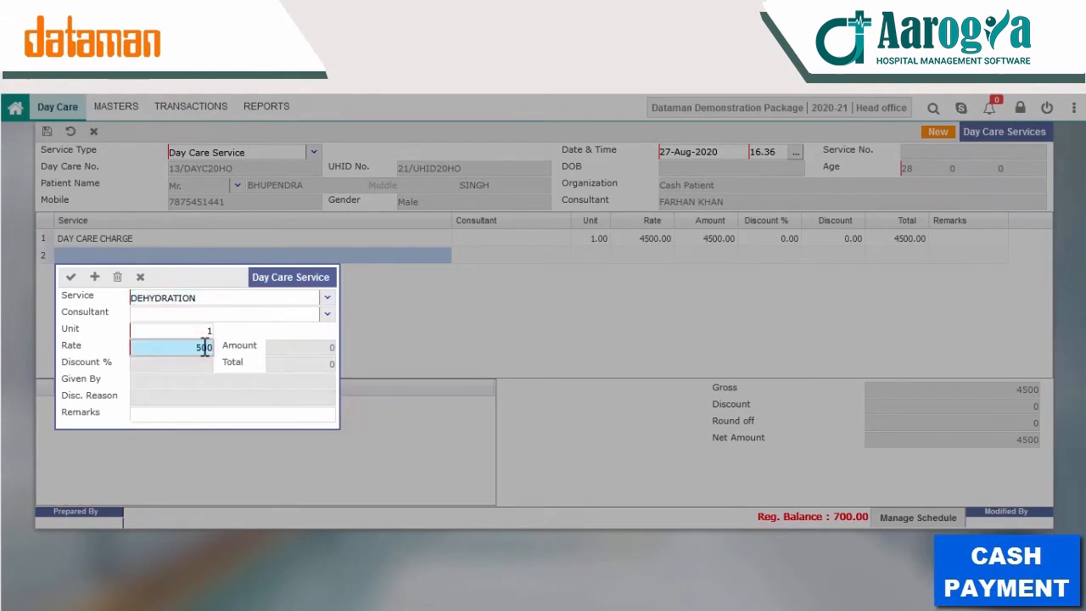
key("Return")
key("Return")
key("ctrl+s")
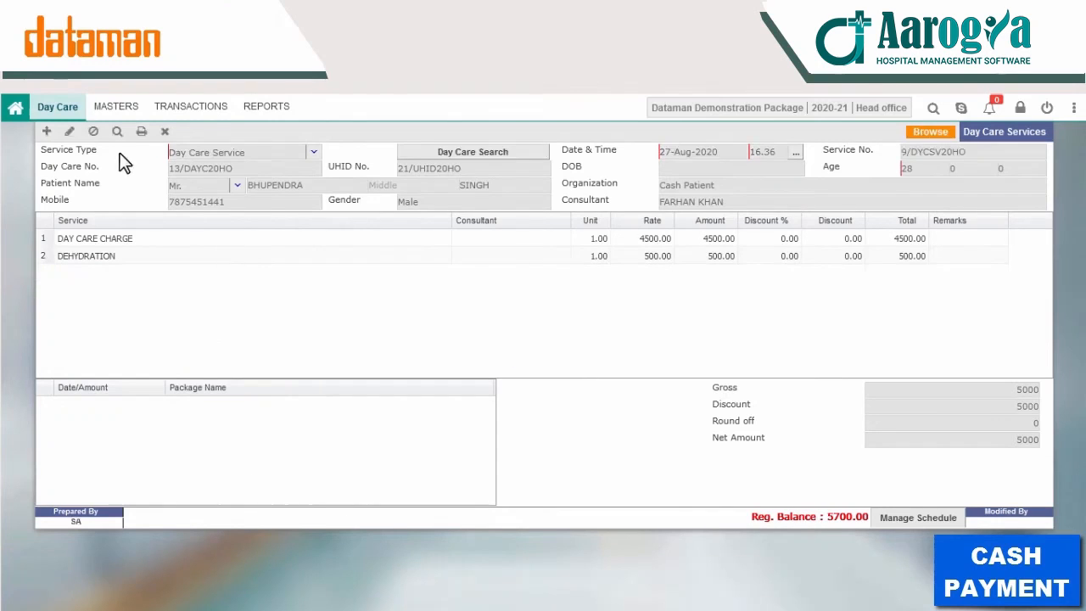
left_click(190, 111)
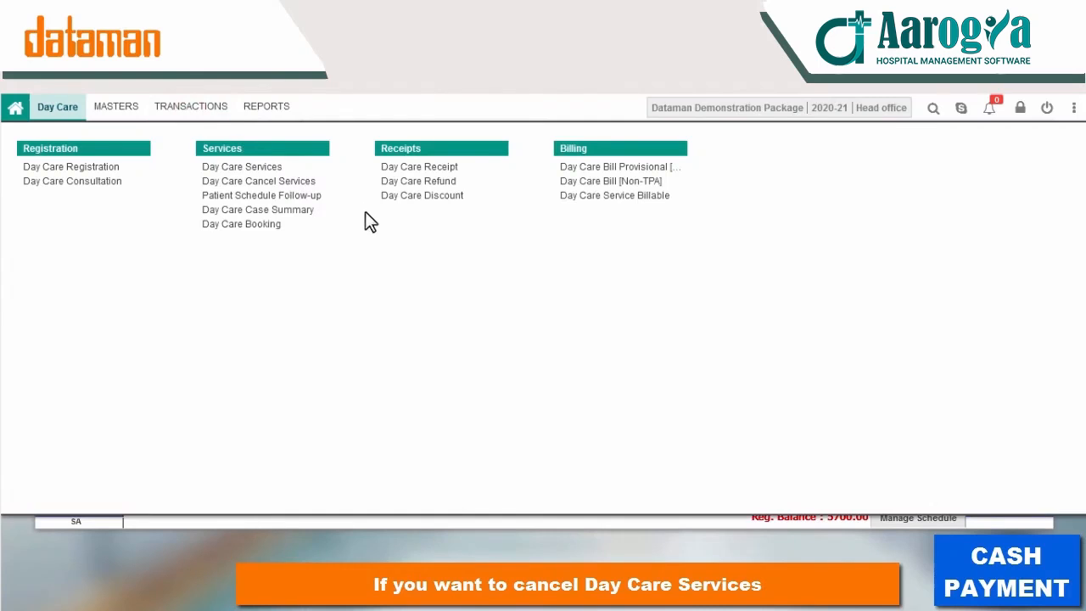
Step: Cancel the patient's 700 Consultation Fees with remark 'AS PER DOCTOR' and check the 5000 balance
left_click(303, 183)
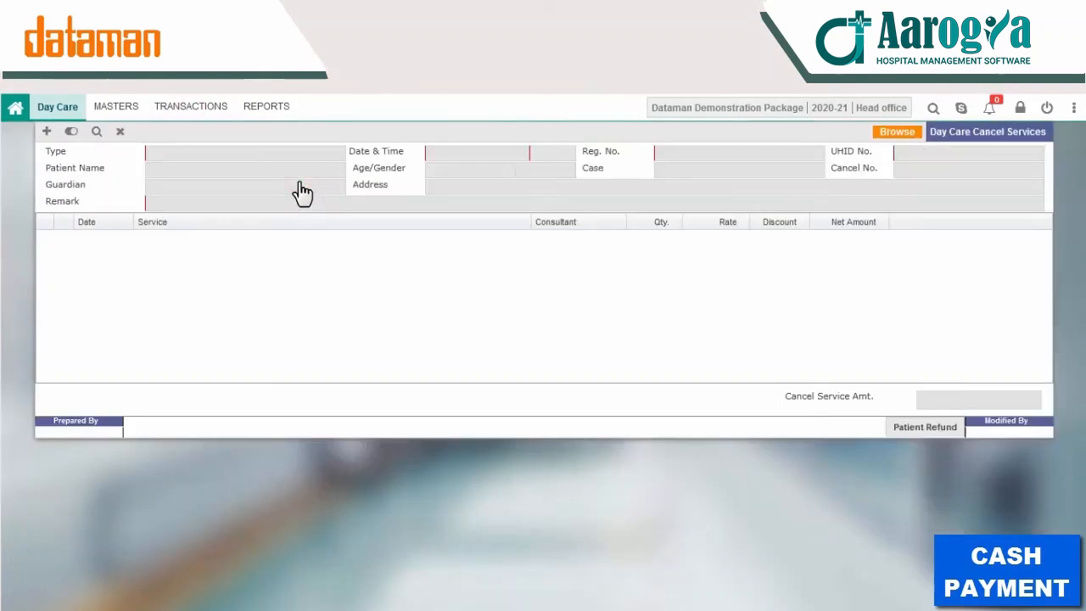
left_click(46, 131)
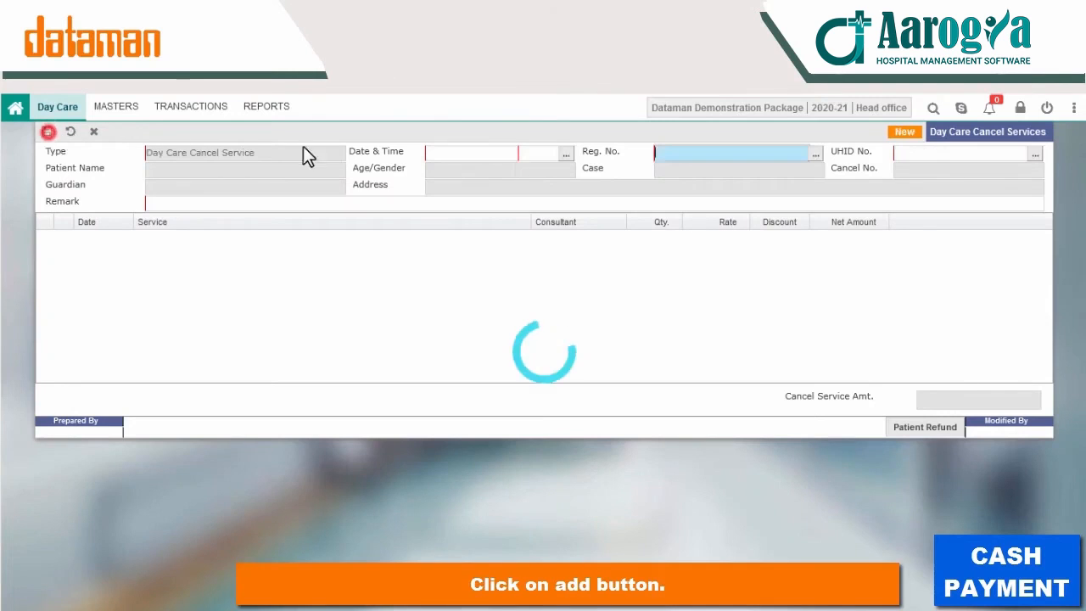
left_click(815, 156)
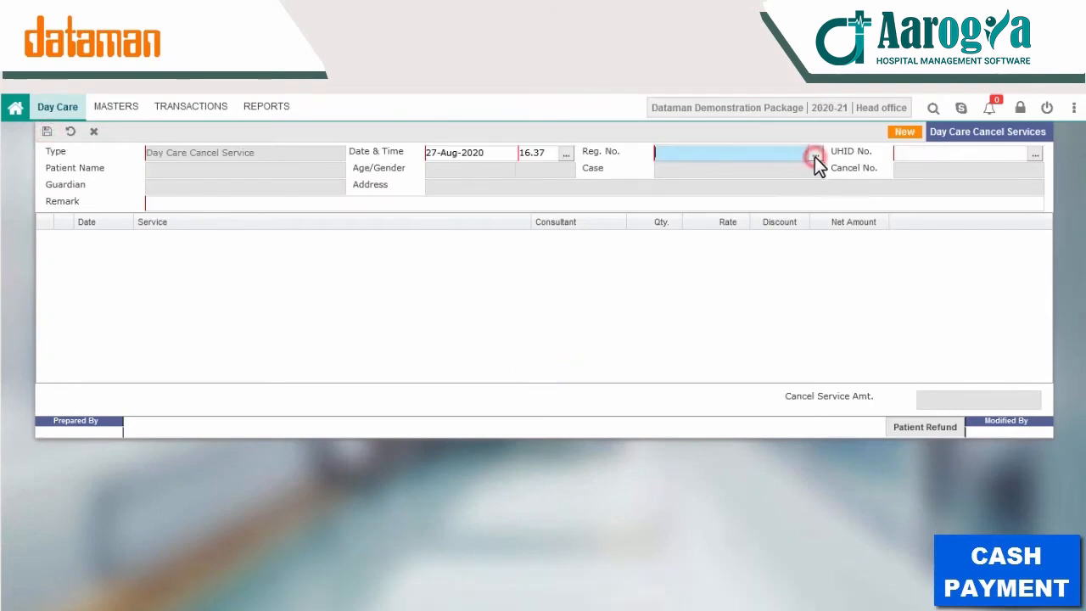
double_click(439, 269)
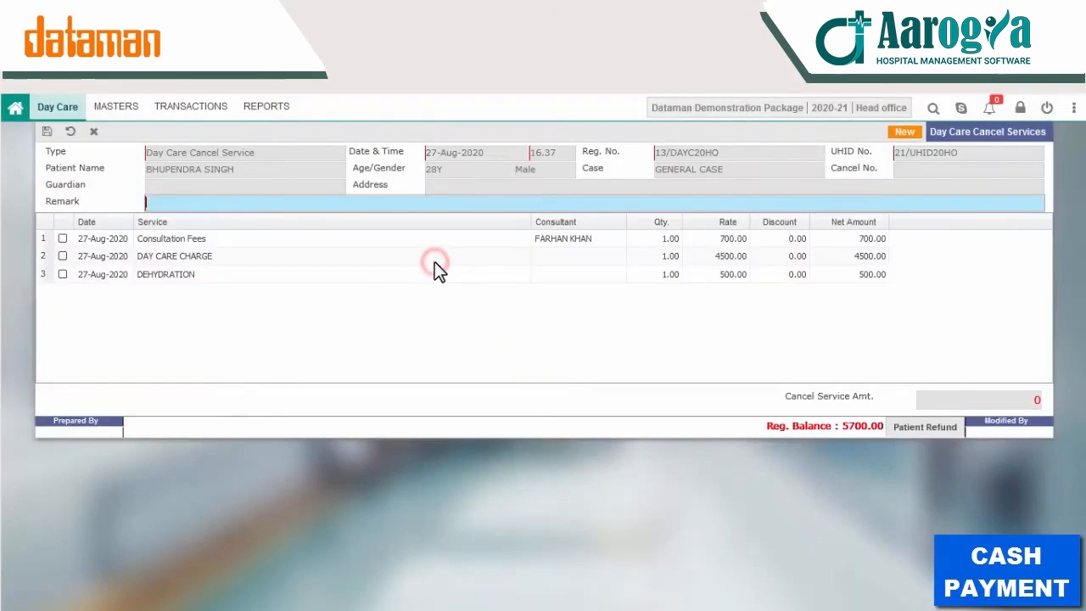
left_click(65, 238)
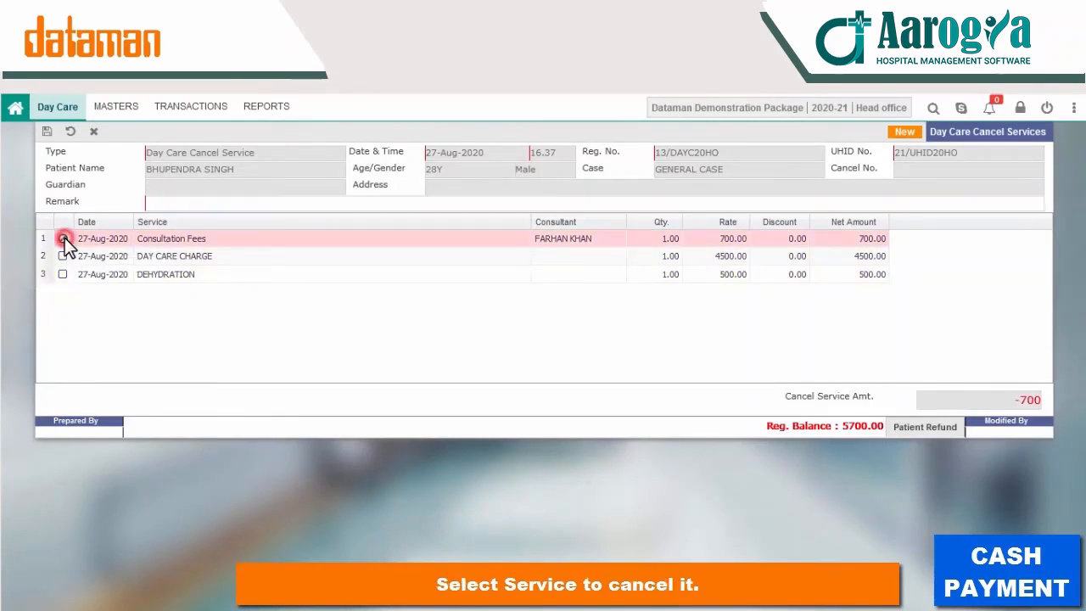
left_click(182, 206)
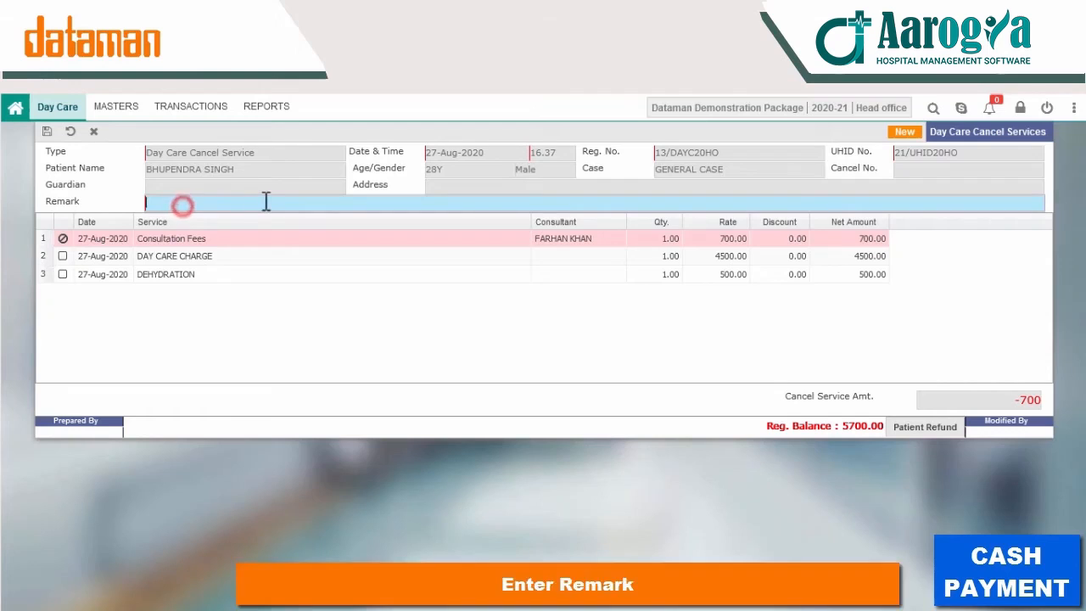
type("AS PER DOCTOR")
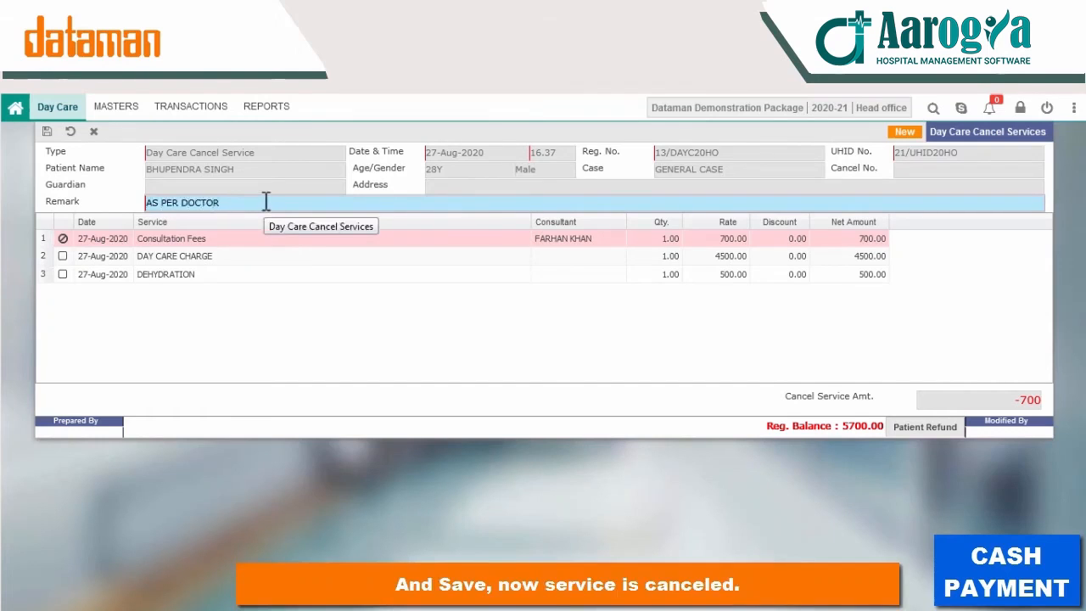
key("ctrl+s")
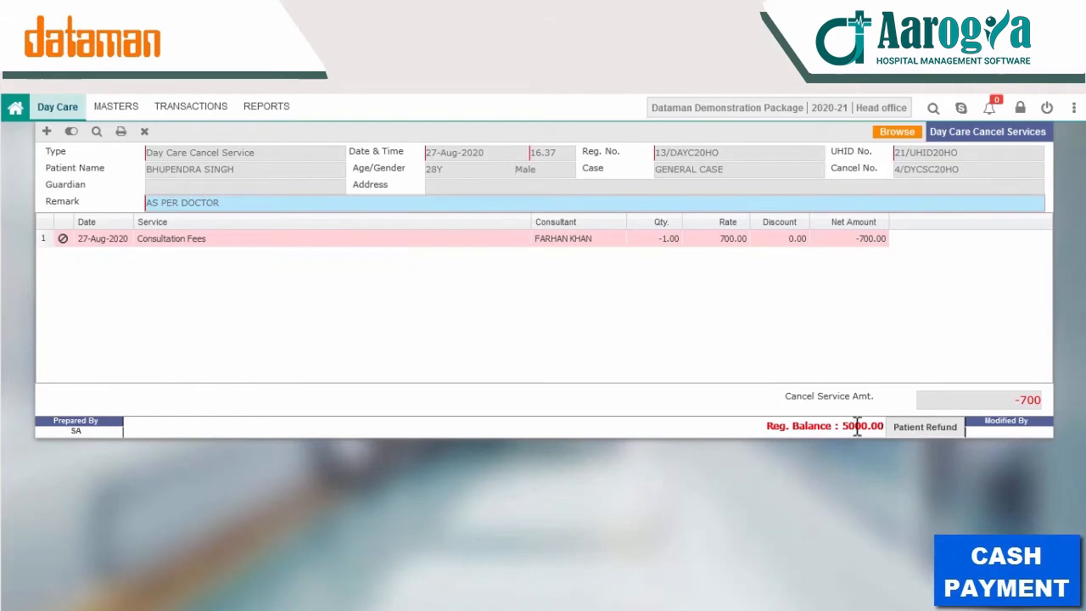
left_click_drag(843, 426, 885, 427)
left_click(839, 356)
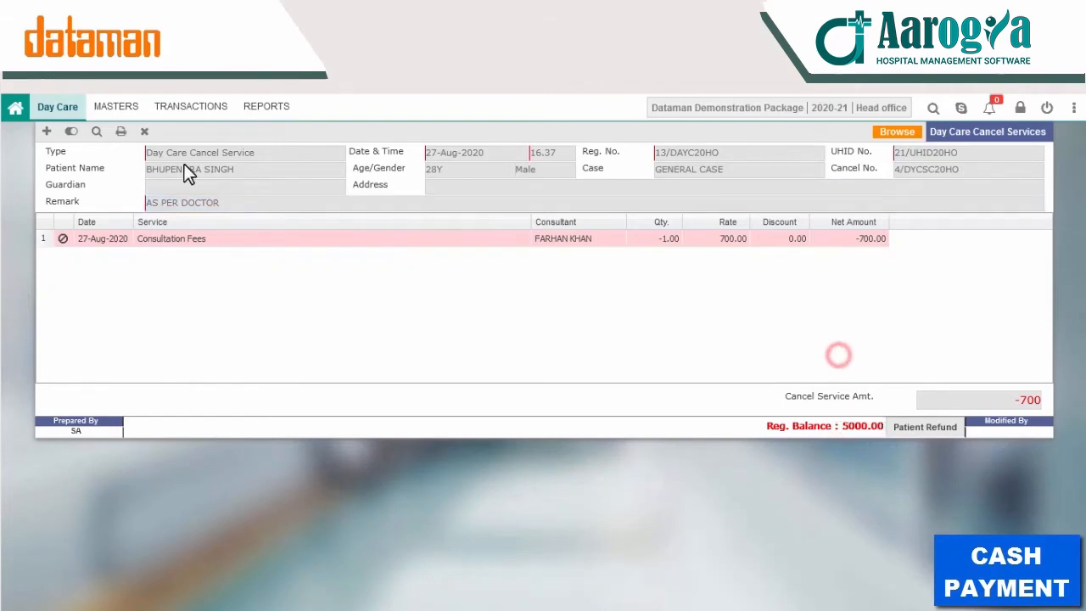
left_click(167, 113)
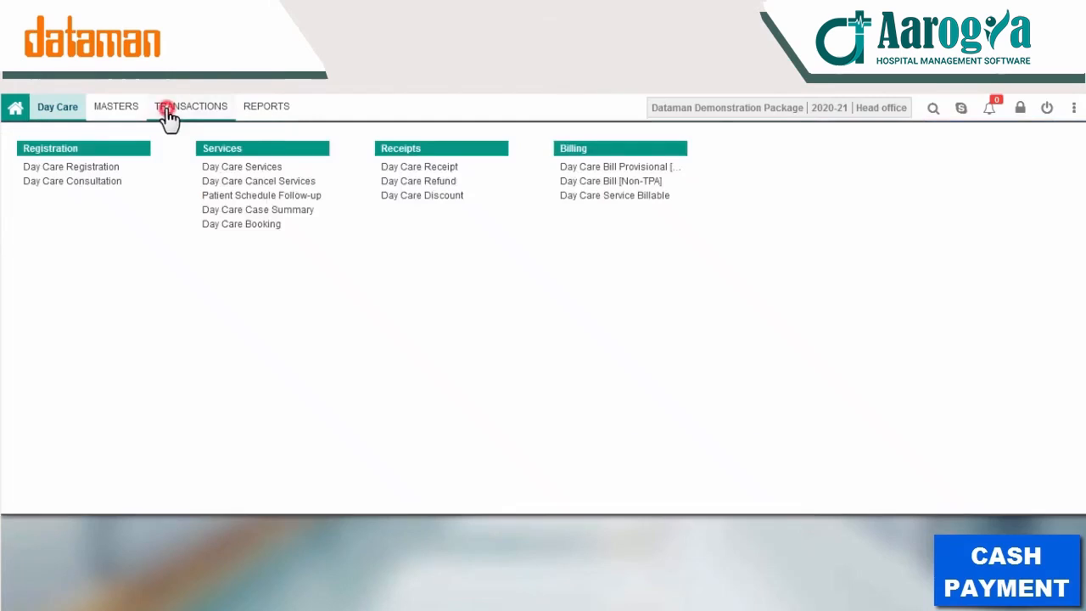
Step: Record a 5000 Day Care Receipt for the patient, paid in Cash
left_click(417, 169)
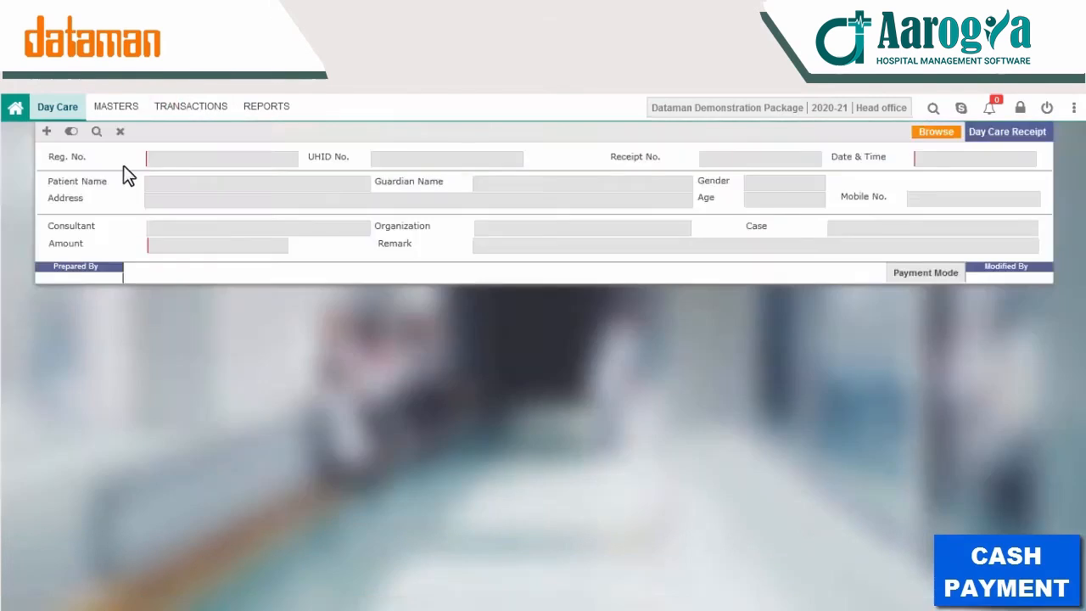
left_click(47, 131)
left_click(288, 160)
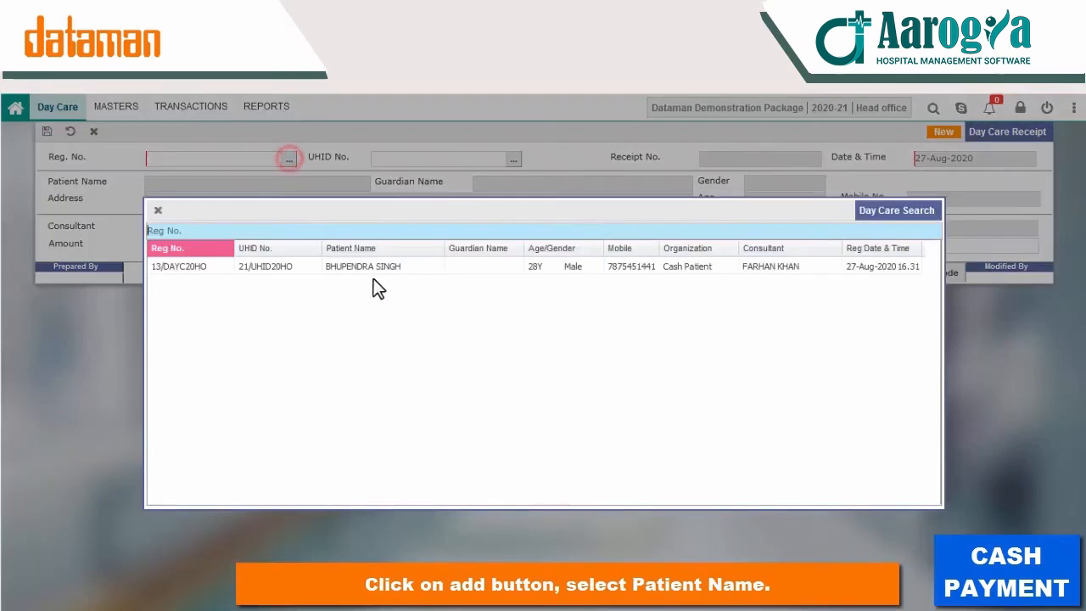
double_click(320, 266)
type("5000")
key("Return")
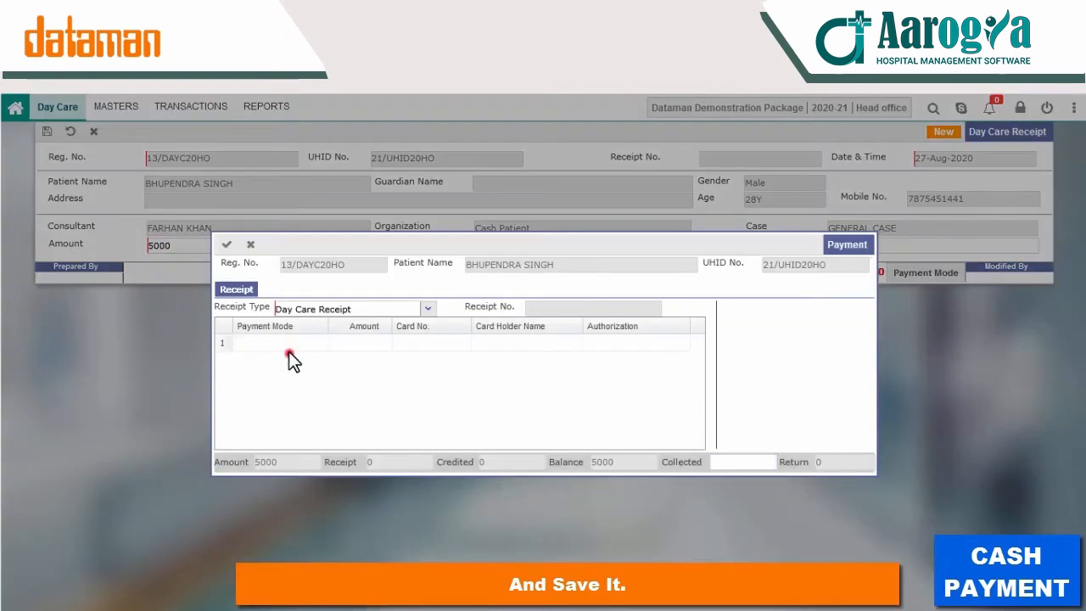
left_click(288, 352)
type("Cas")
key("Return")
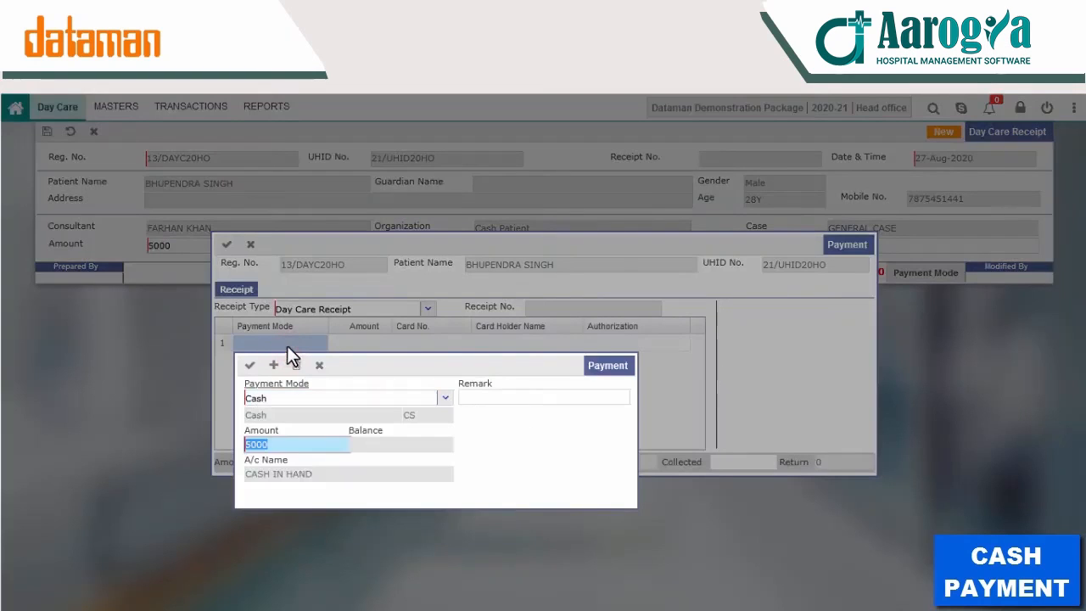
left_click(248, 365)
left_click(225, 246)
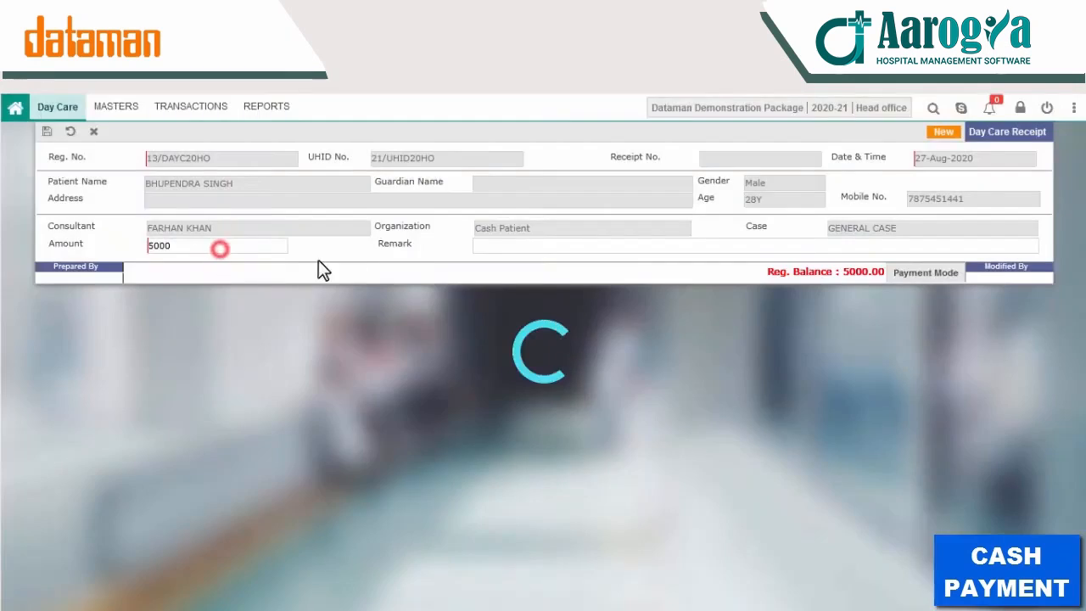
left_click(216, 106)
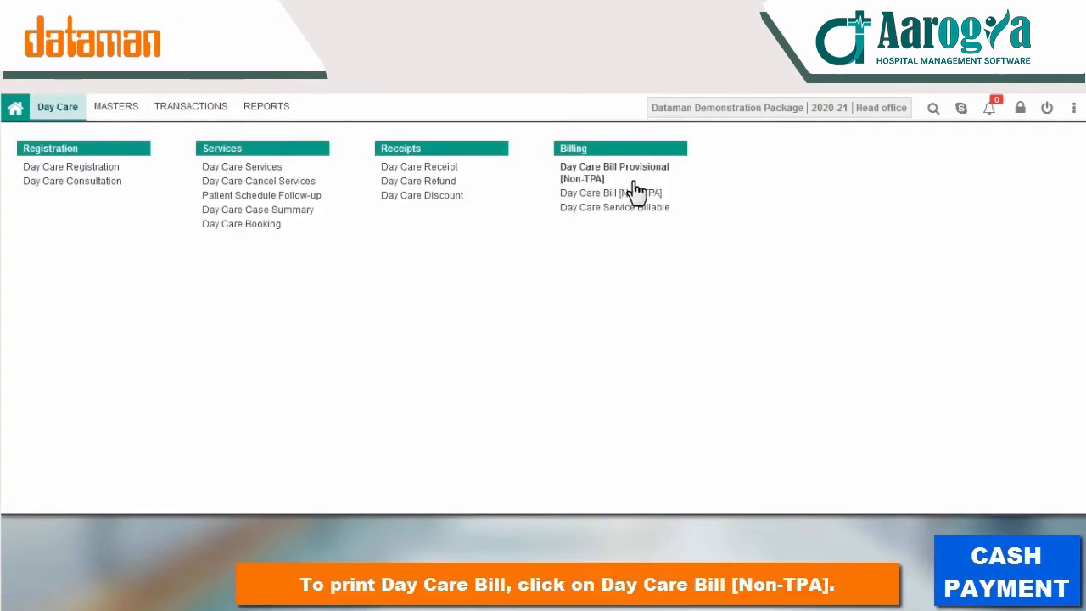
Step: Generate and save a Non-TPA Day Care Bill for the patient, then print the detailed bill
left_click(633, 183)
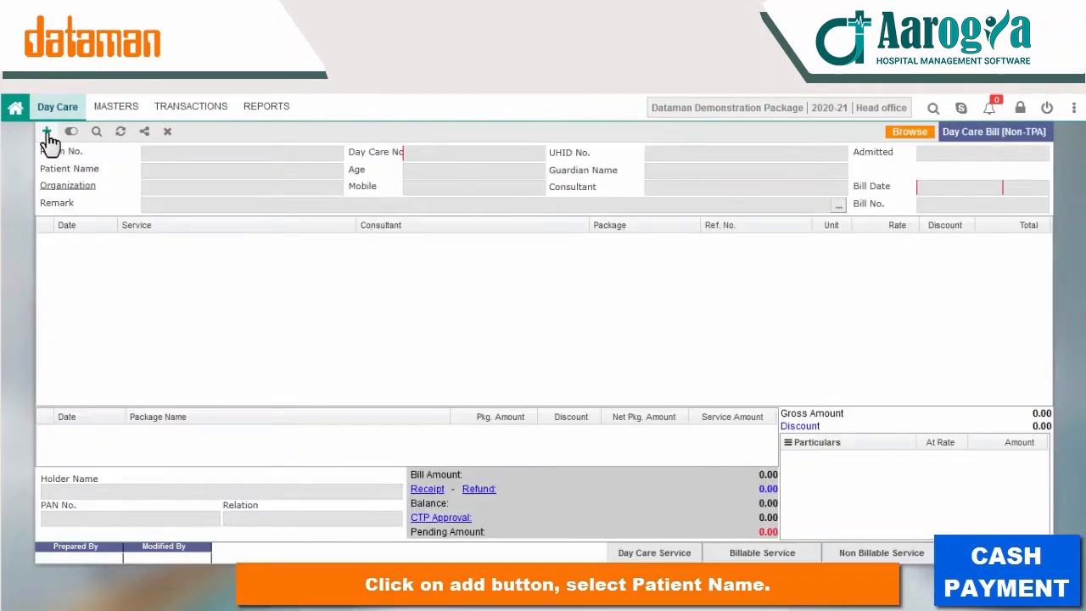
left_click(47, 132)
left_click(333, 154)
double_click(365, 266)
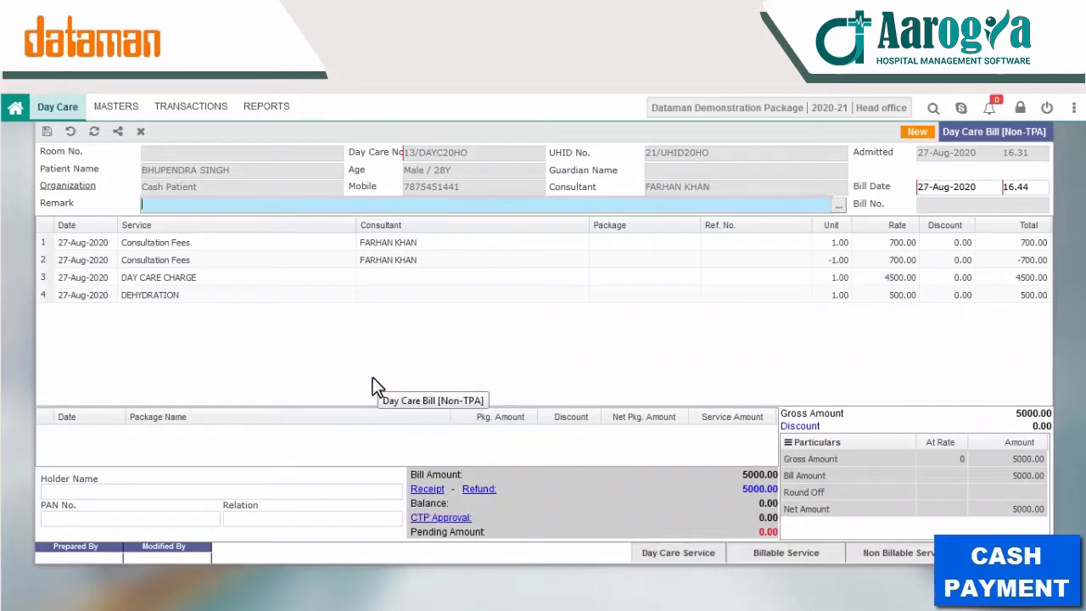
key("ctrl+s")
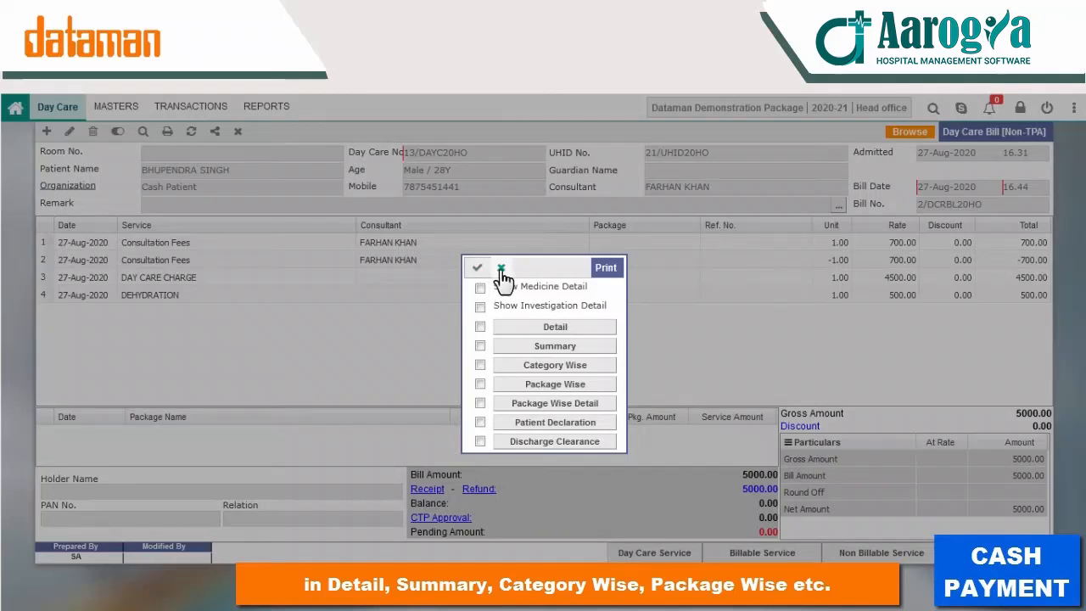
left_click(529, 334)
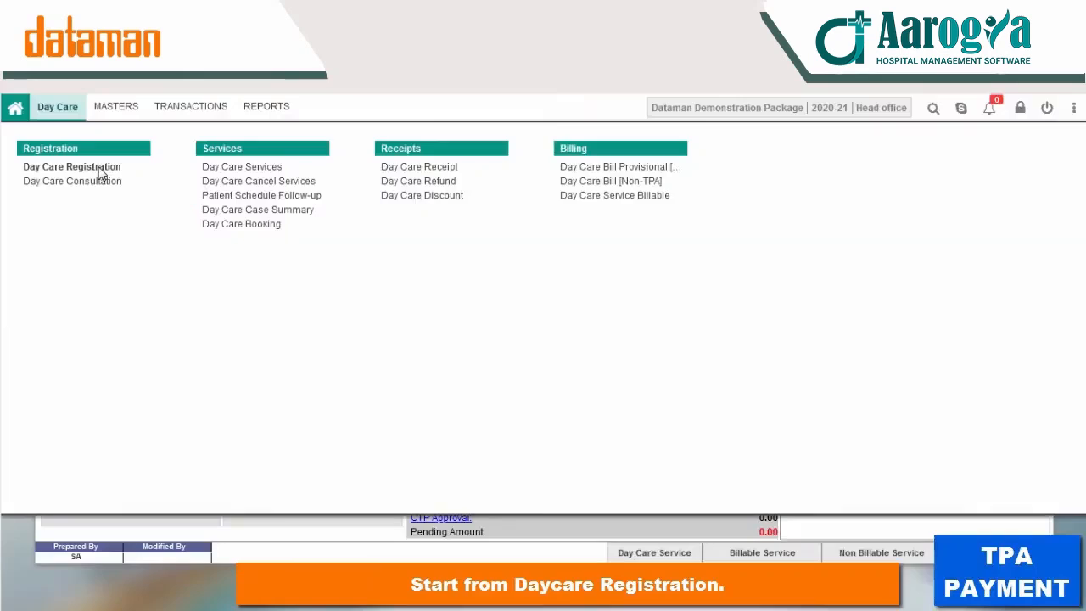
Step: Load the existing patient into Day Care Registration, empanelled with Aditya Birla Health Plan Insurance
left_click(54, 170)
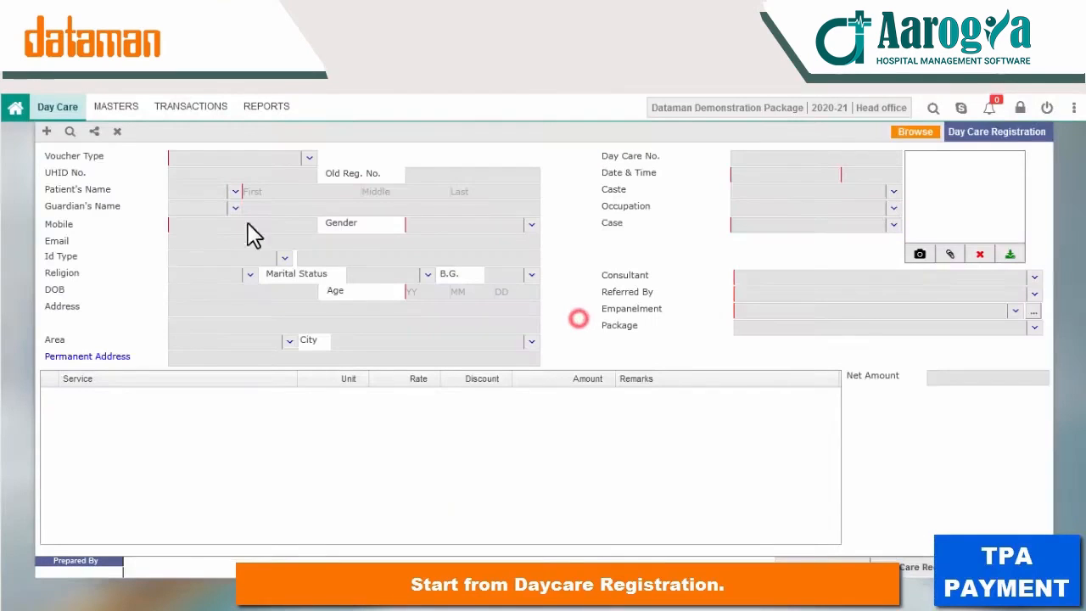
left_click(416, 158)
left_click(613, 311)
double_click(478, 311)
left_click(337, 289)
left_click_drag(808, 315, 690, 320)
type("t")
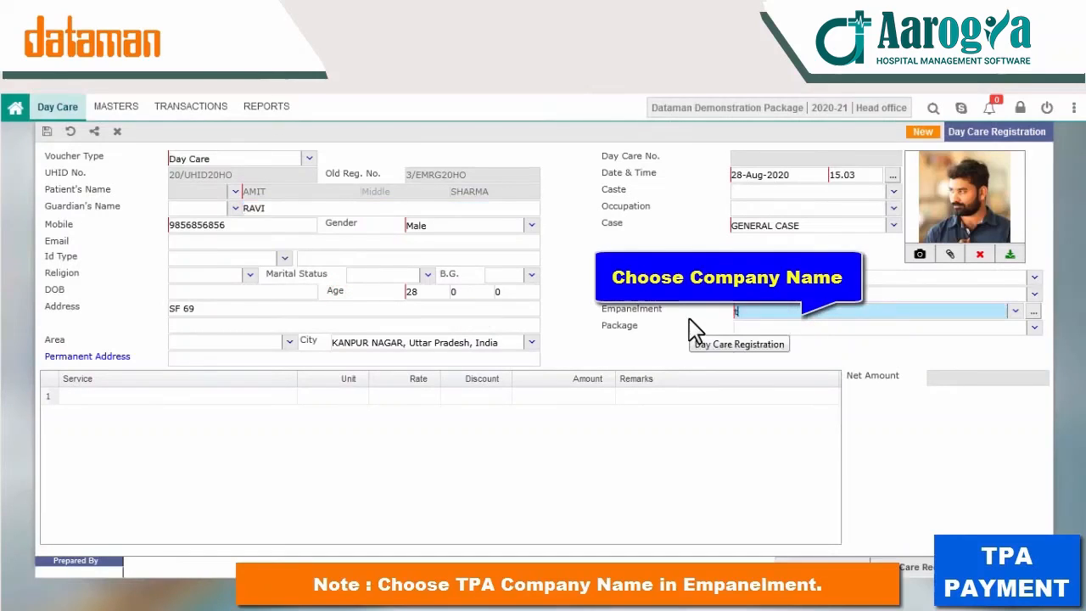
type("pa")
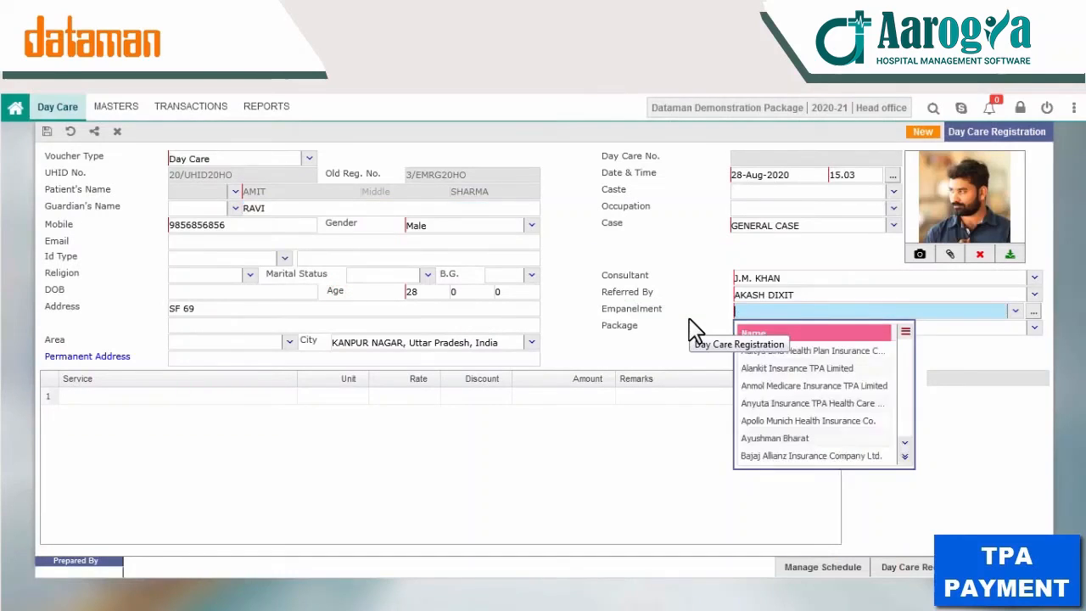
left_click(804, 353)
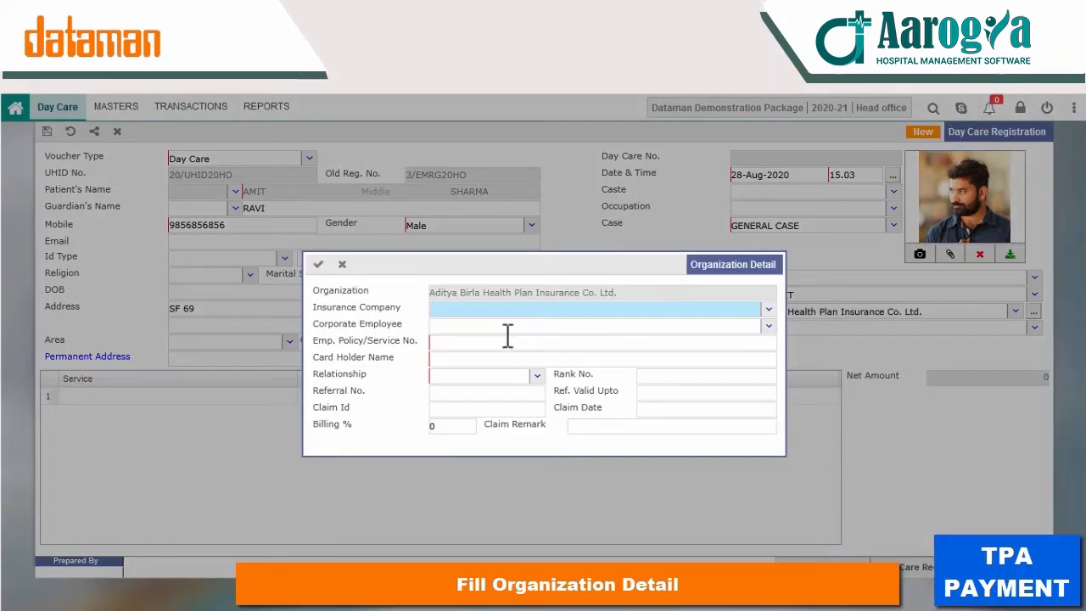
Step: Set insurer HANOVER, the corporate employee and relationship Father, then save the registration
left_click(767, 311)
left_click(620, 346)
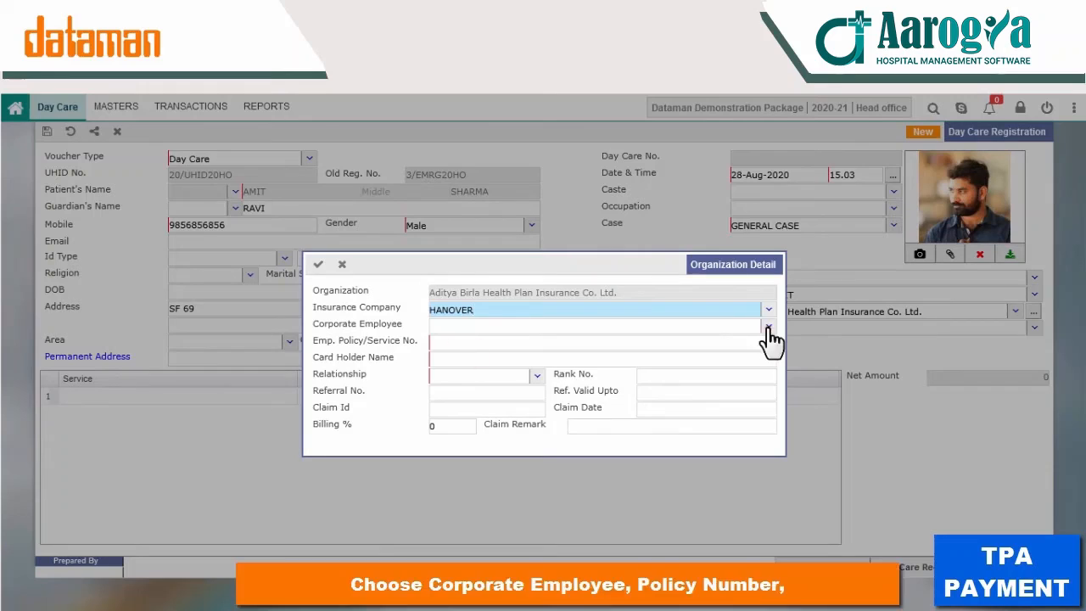
left_click(769, 326)
left_click(497, 370)
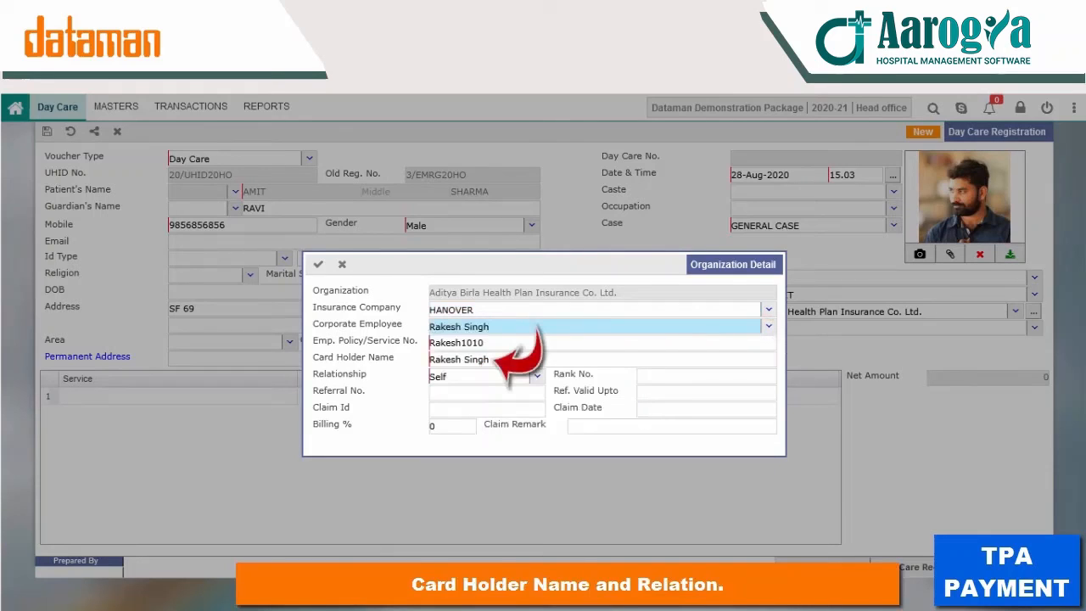
left_click_drag(449, 376, 399, 376)
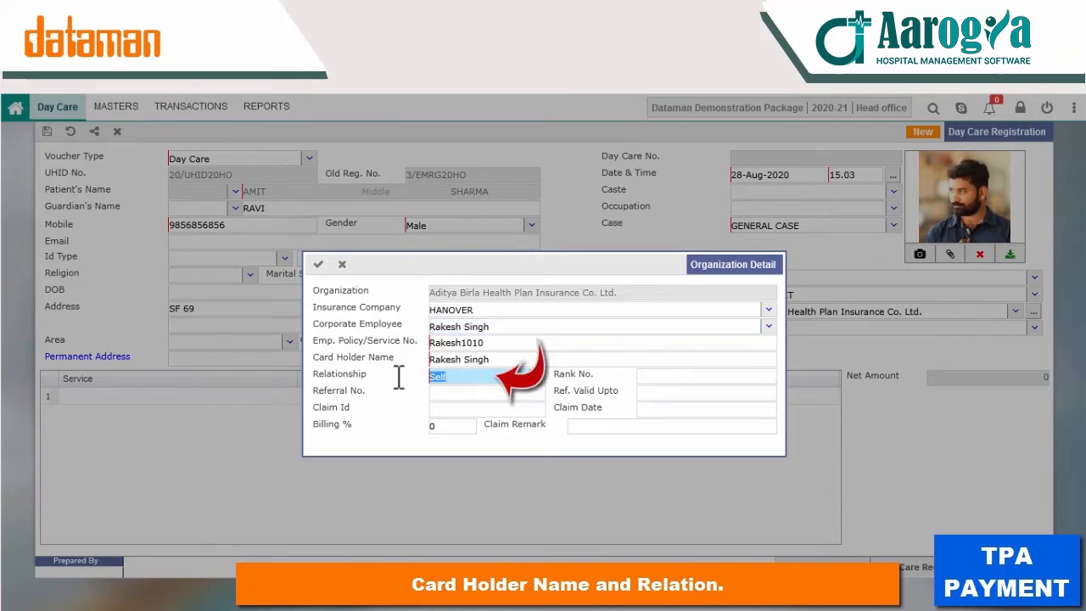
type("FATH")
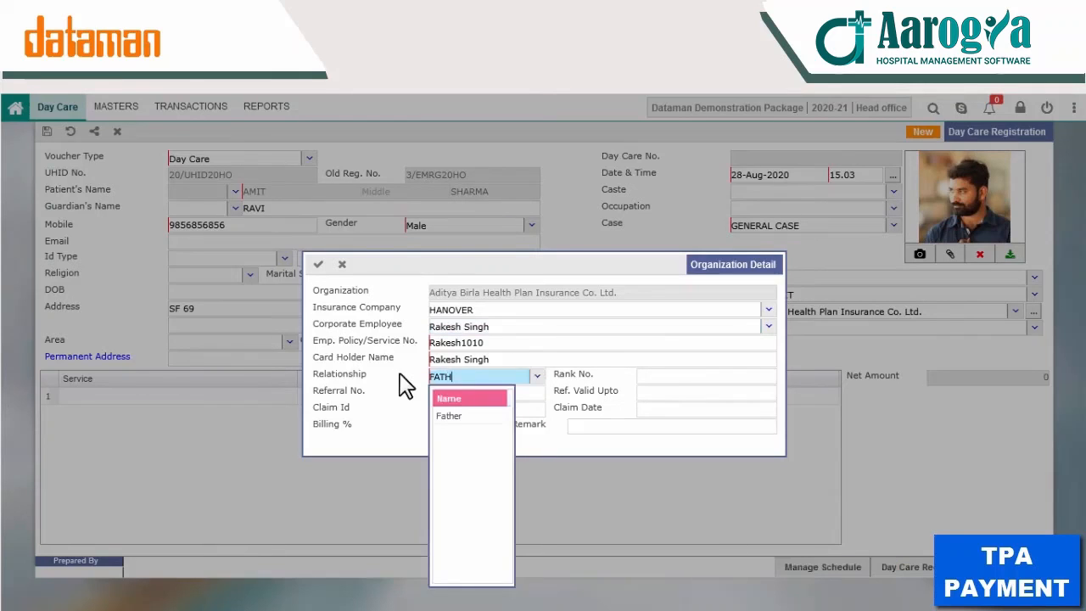
key("Return")
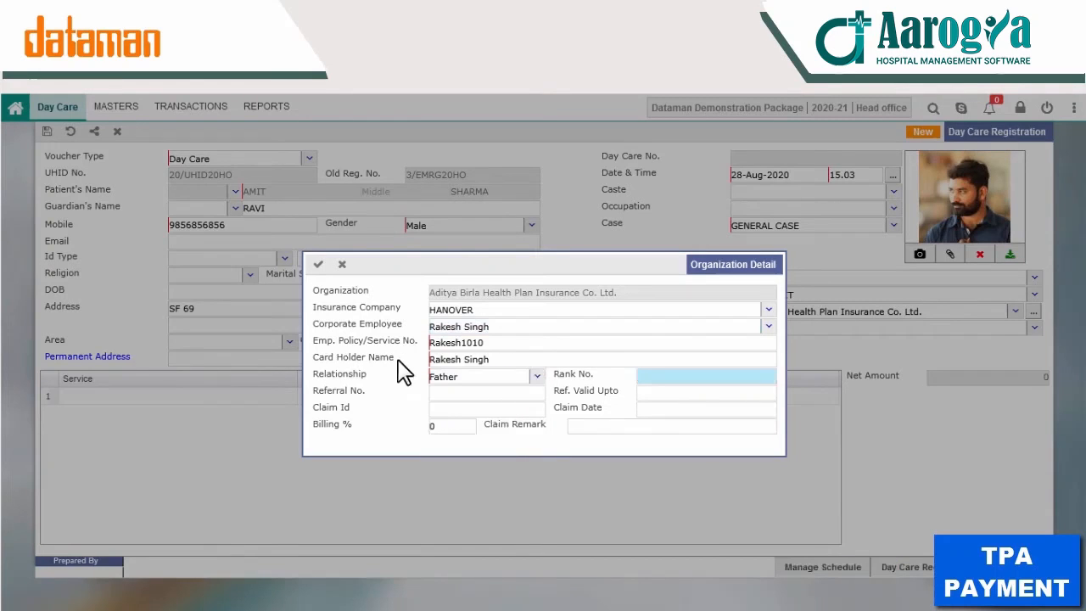
left_click(318, 265)
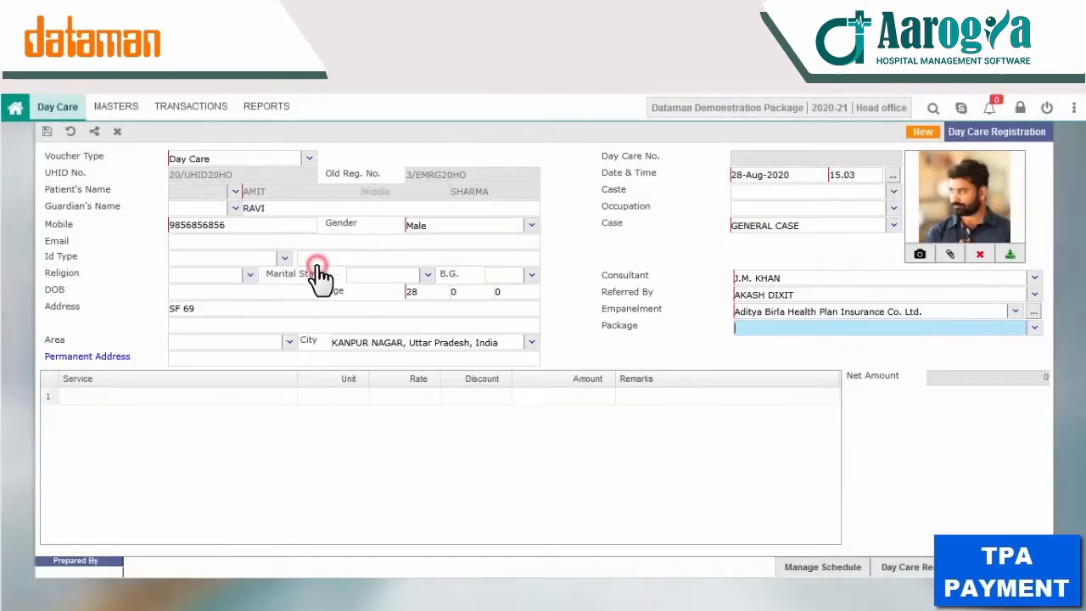
left_click(175, 107)
left_click(85, 181)
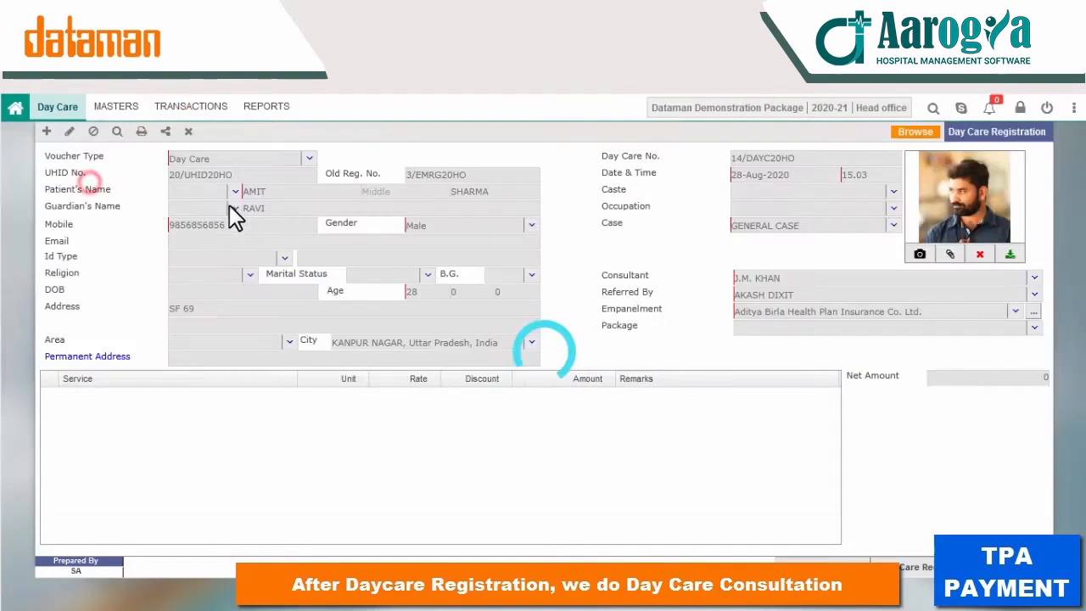
left_click(581, 319)
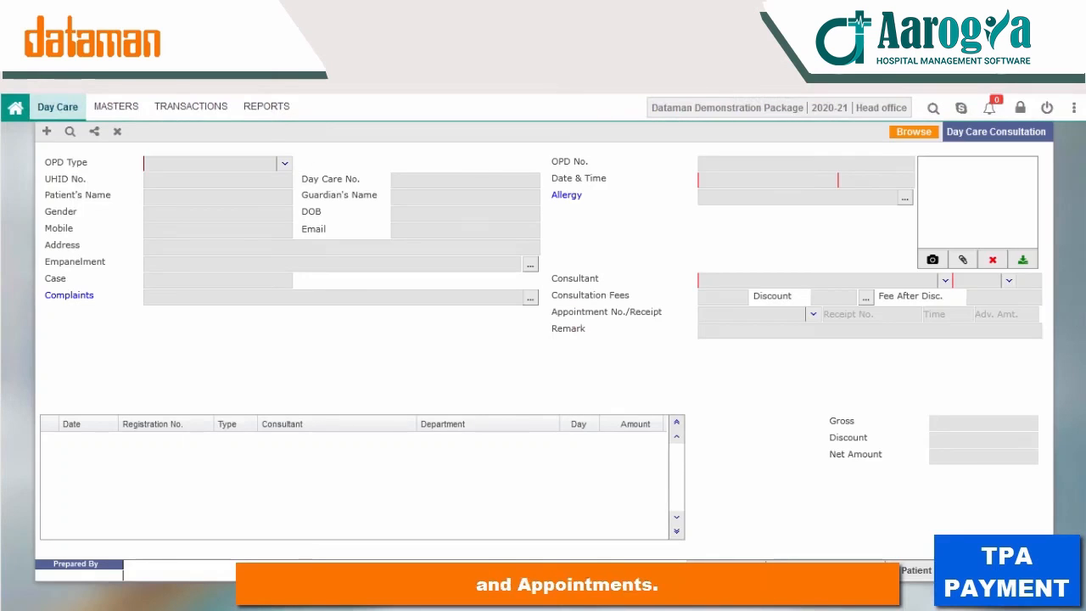
Step: Book the patient's consultation in the 00.00–23.59 slot with an 800 fee and save it
left_click(46, 131)
left_click(360, 176)
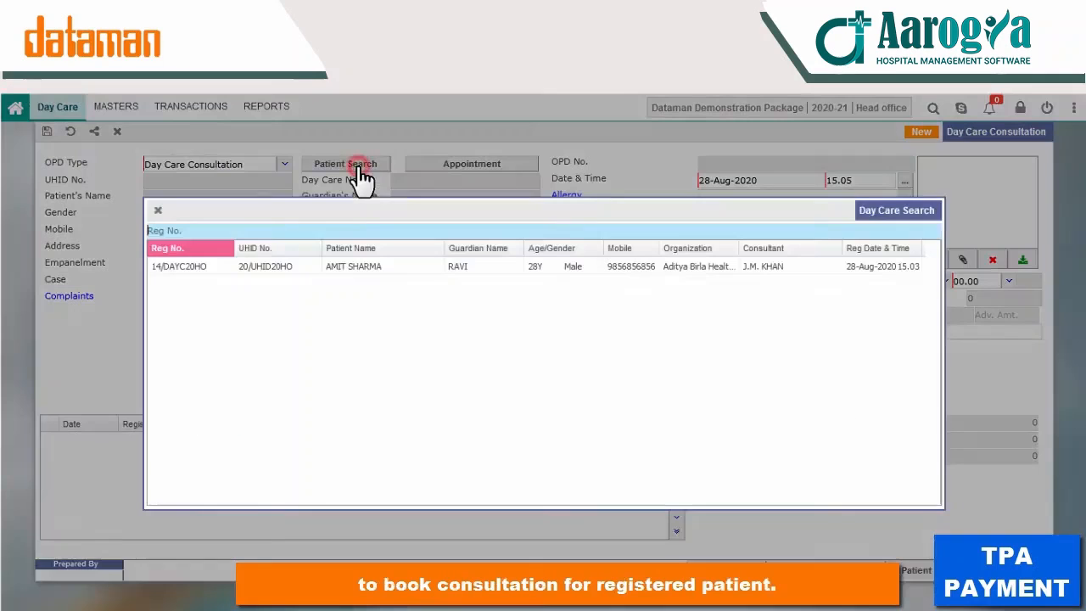
double_click(378, 265)
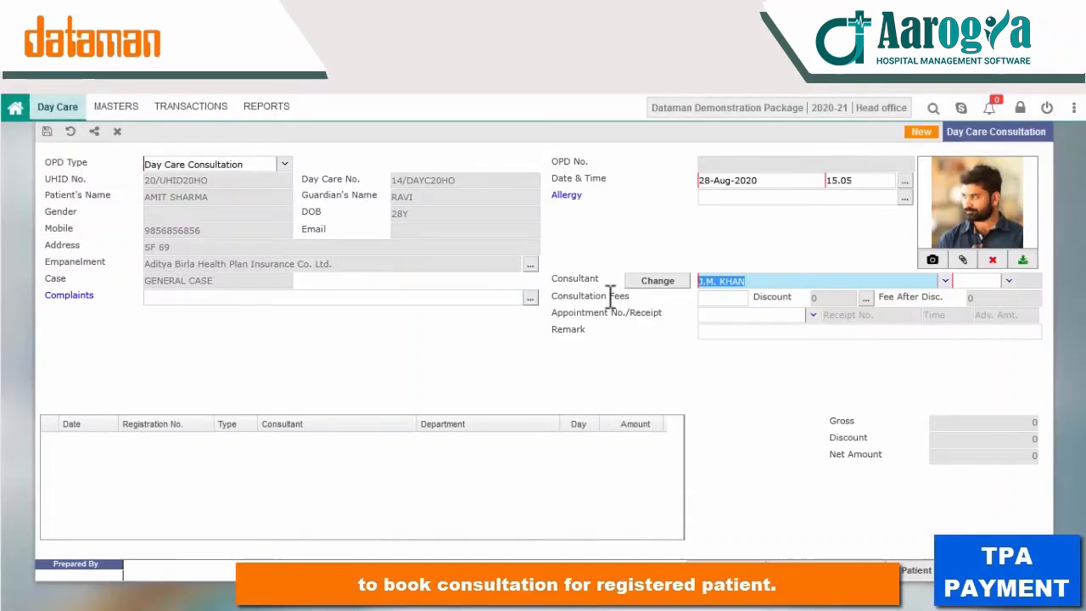
left_click(1009, 281)
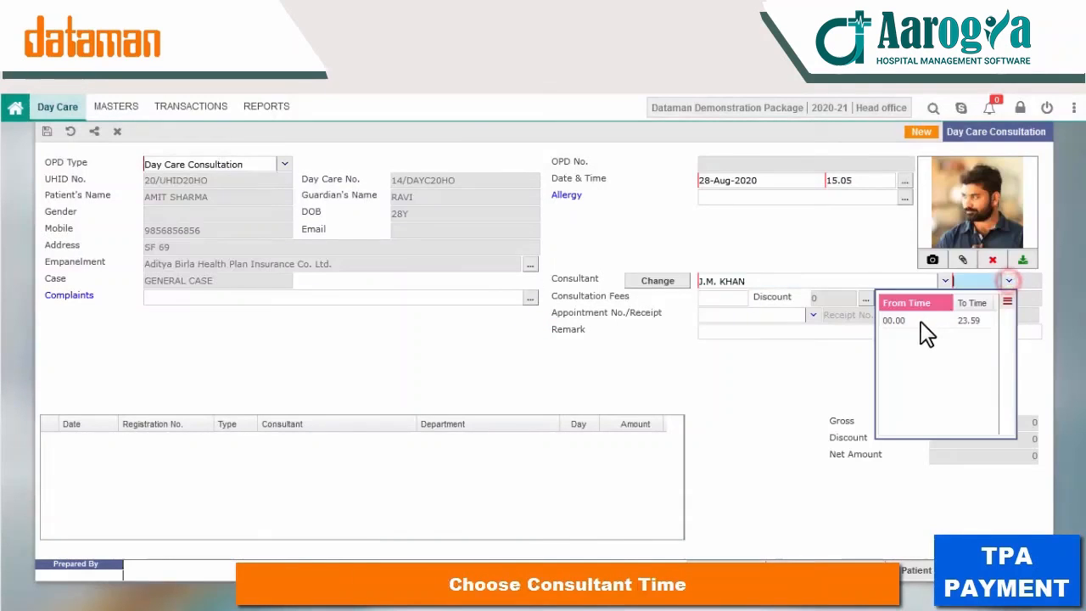
left_click(920, 322)
left_click(720, 299)
type("800")
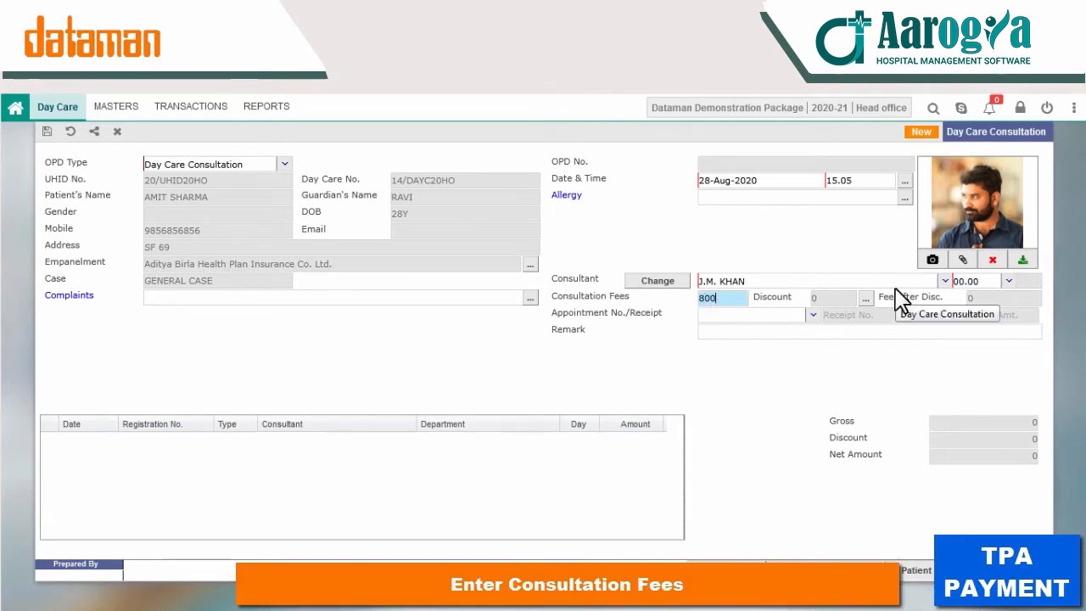
key("Tab")
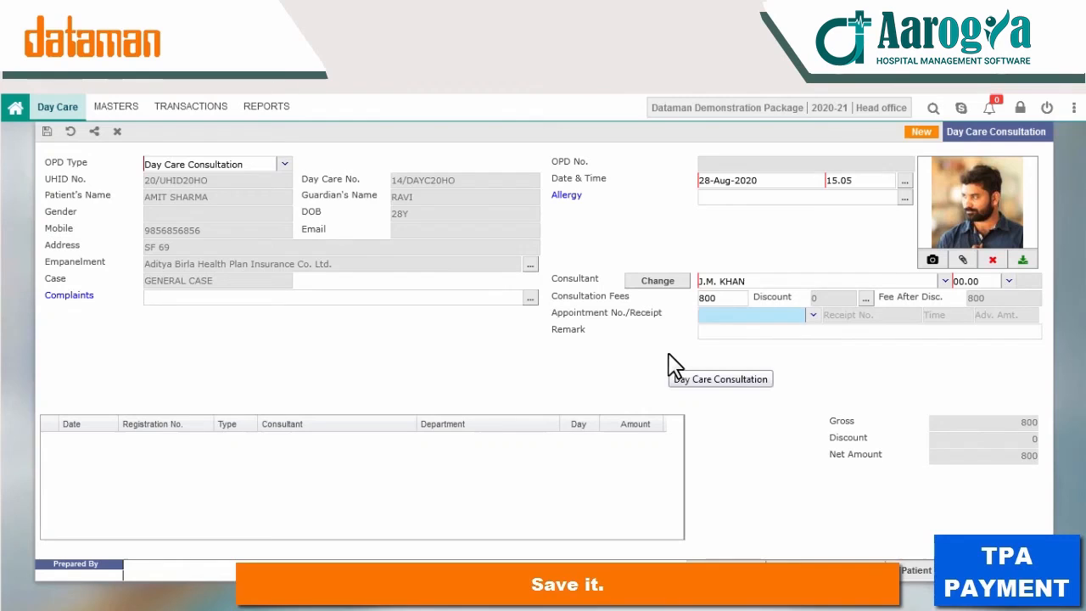
key("ctrl+s")
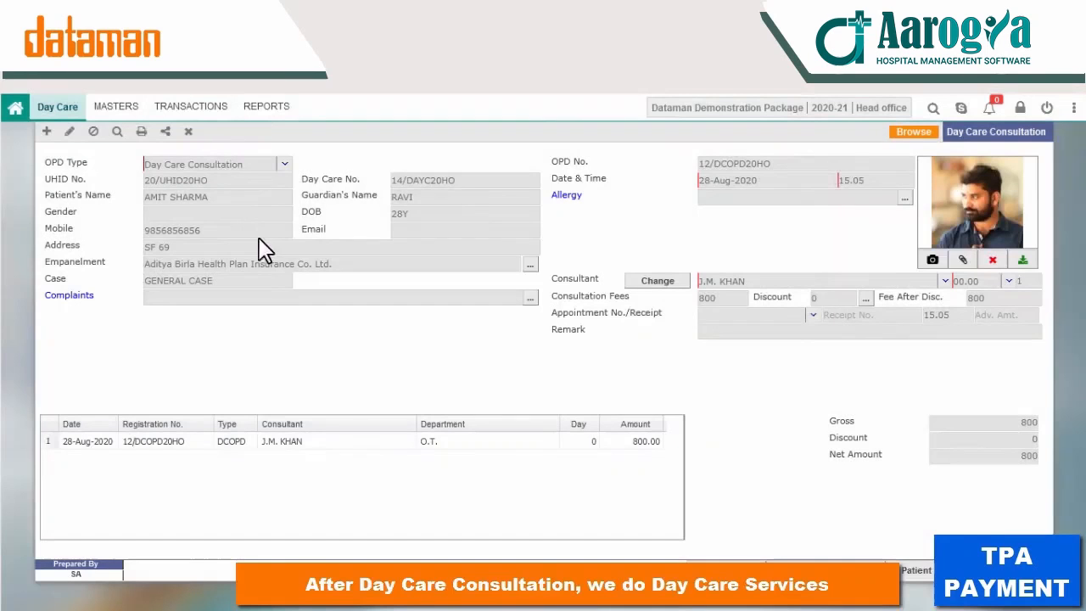
left_click(163, 115)
Step: Add DAY CARE CHARGE and Ambulance Service (1000) lines for the patient and save
left_click(237, 170)
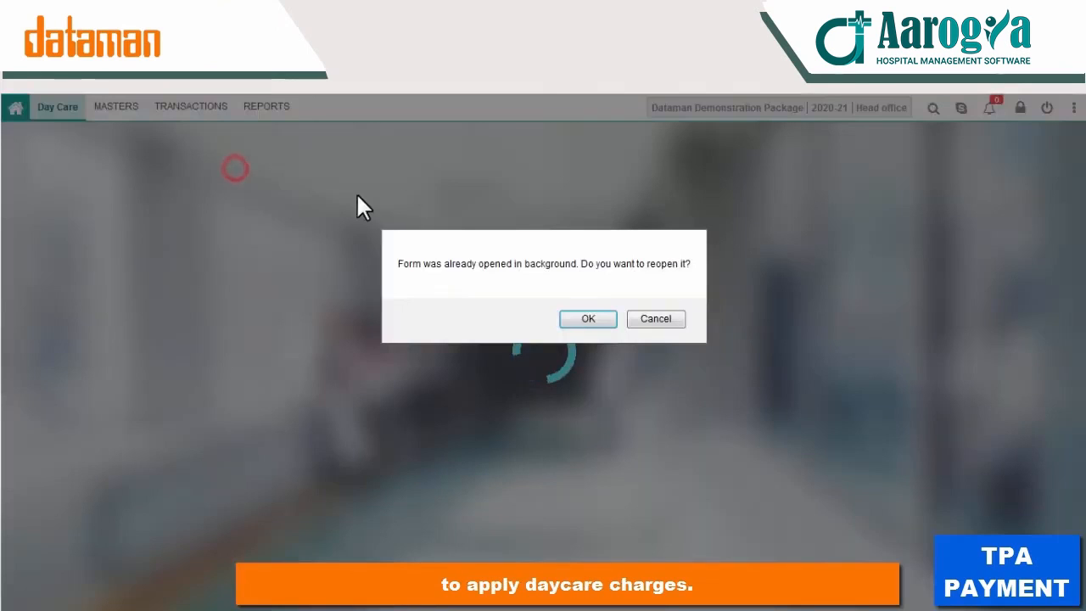
left_click(583, 318)
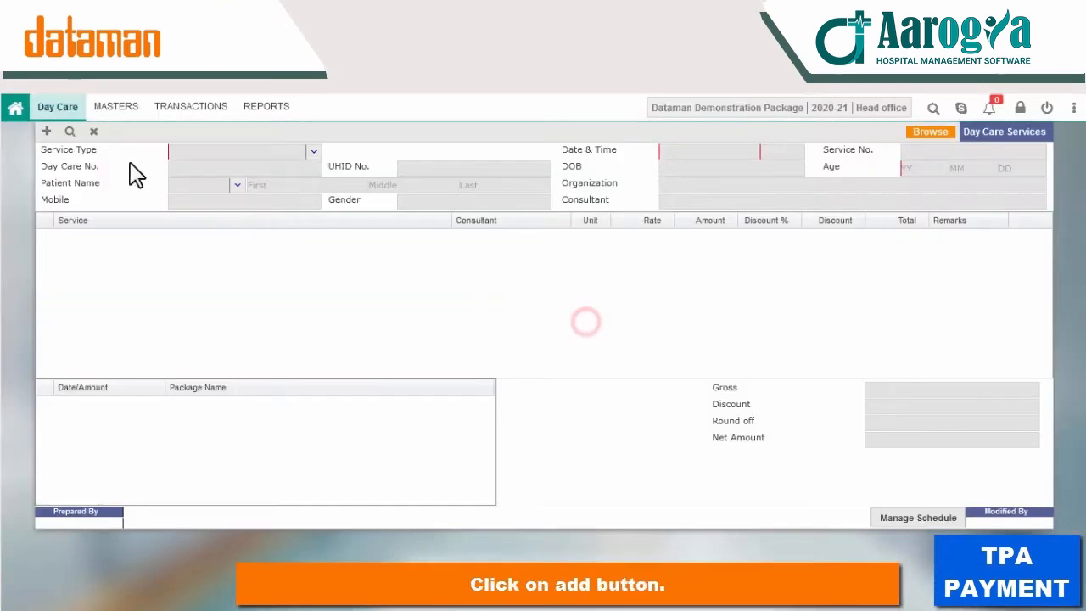
left_click(47, 132)
left_click(450, 152)
double_click(377, 267)
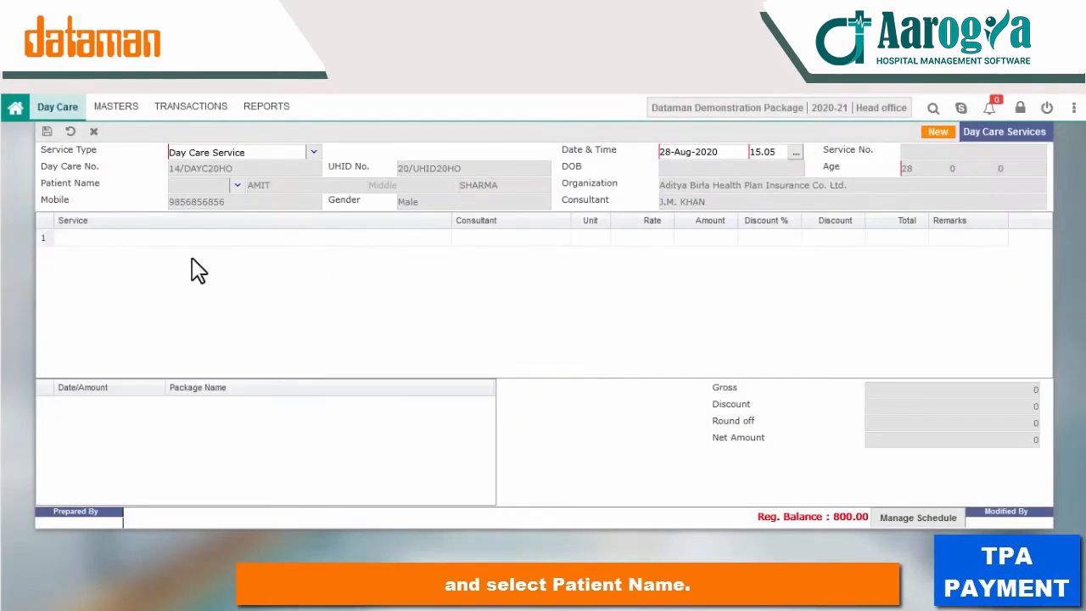
double_click(137, 239)
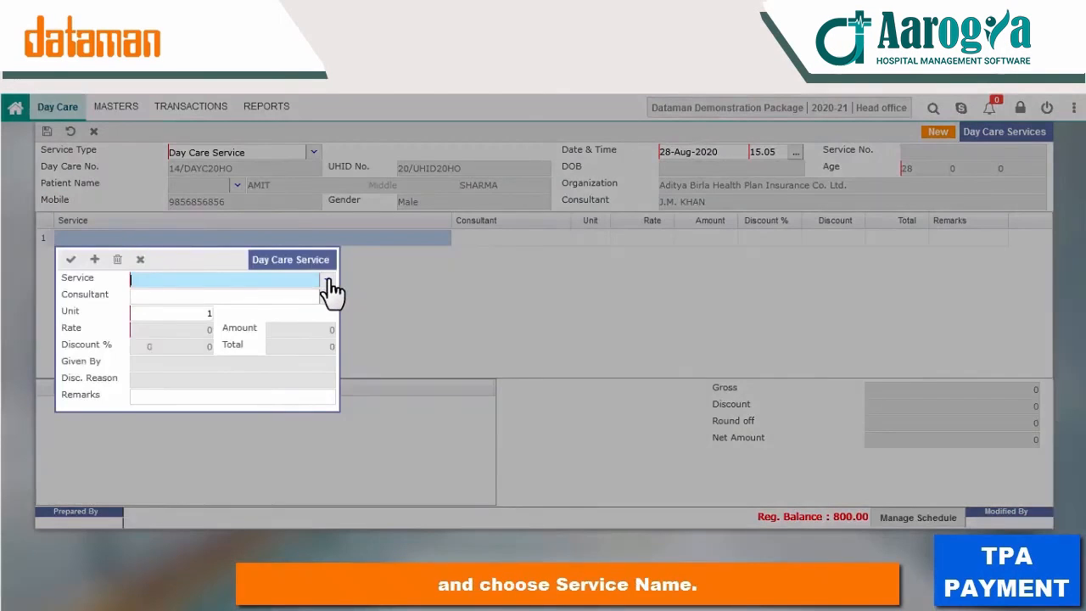
type("DAY CARE CHARGE")
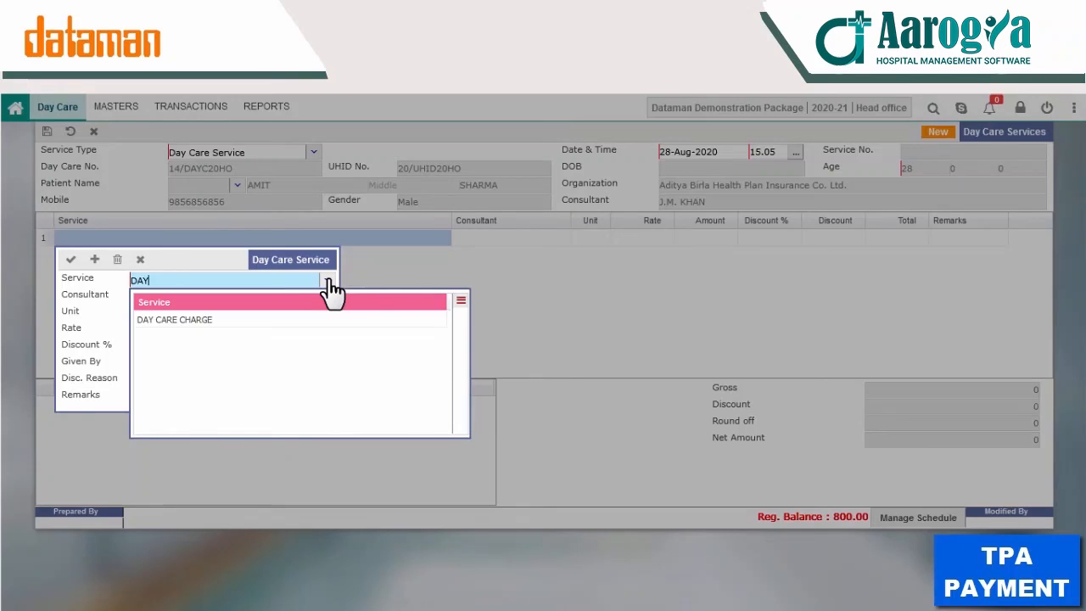
key("Return")
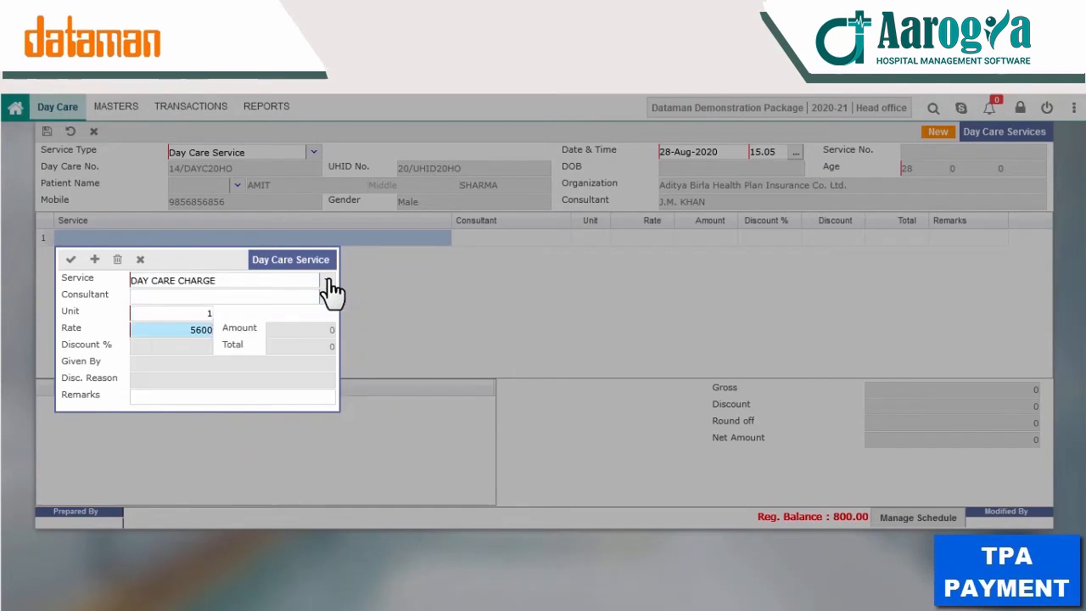
key("Return")
key("Return")
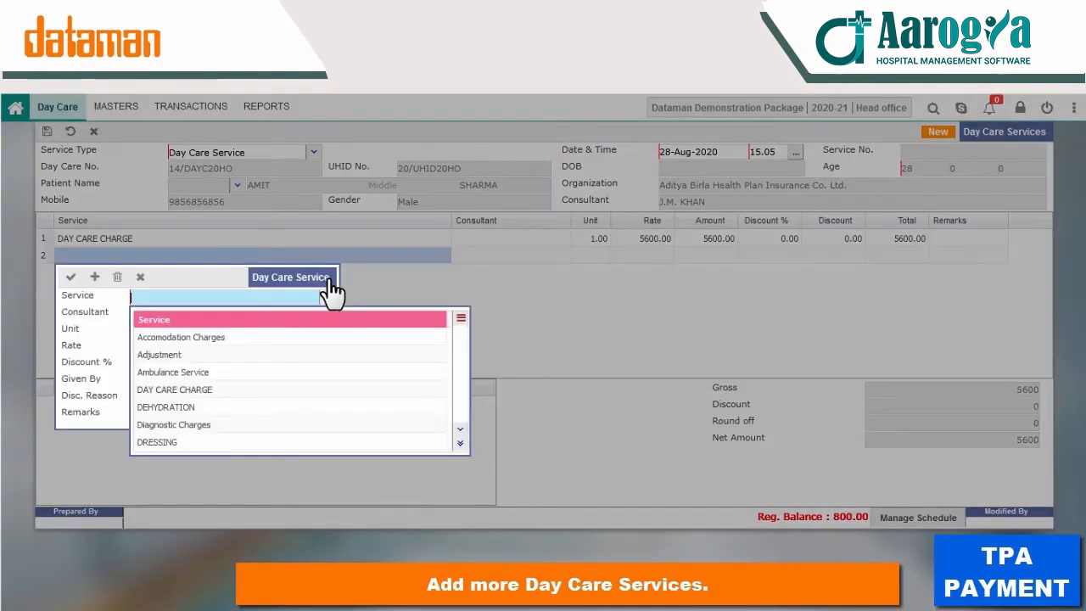
left_click(174, 372)
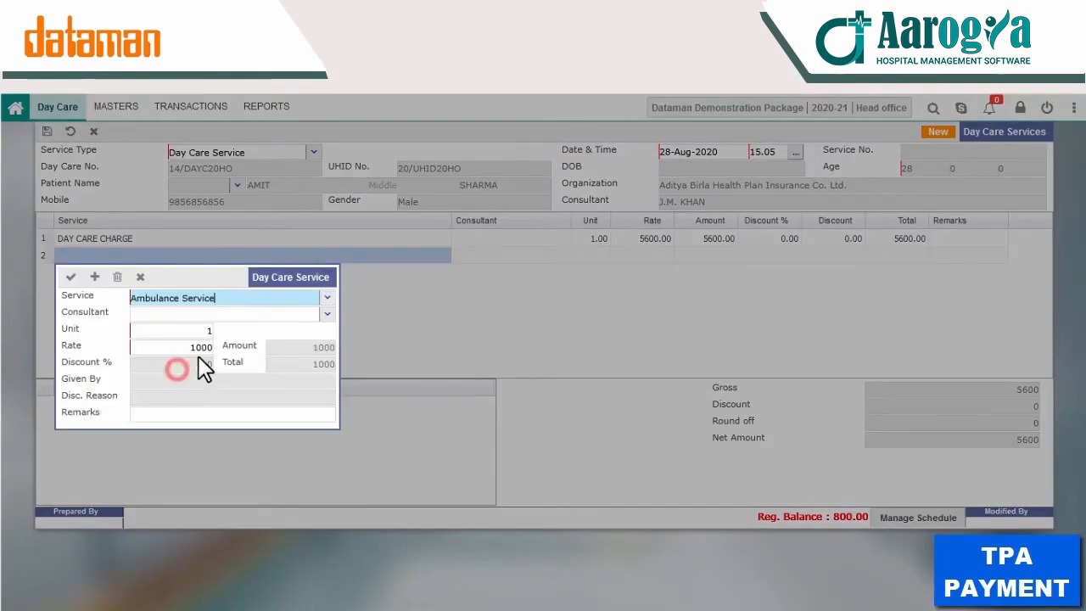
left_click(70, 276)
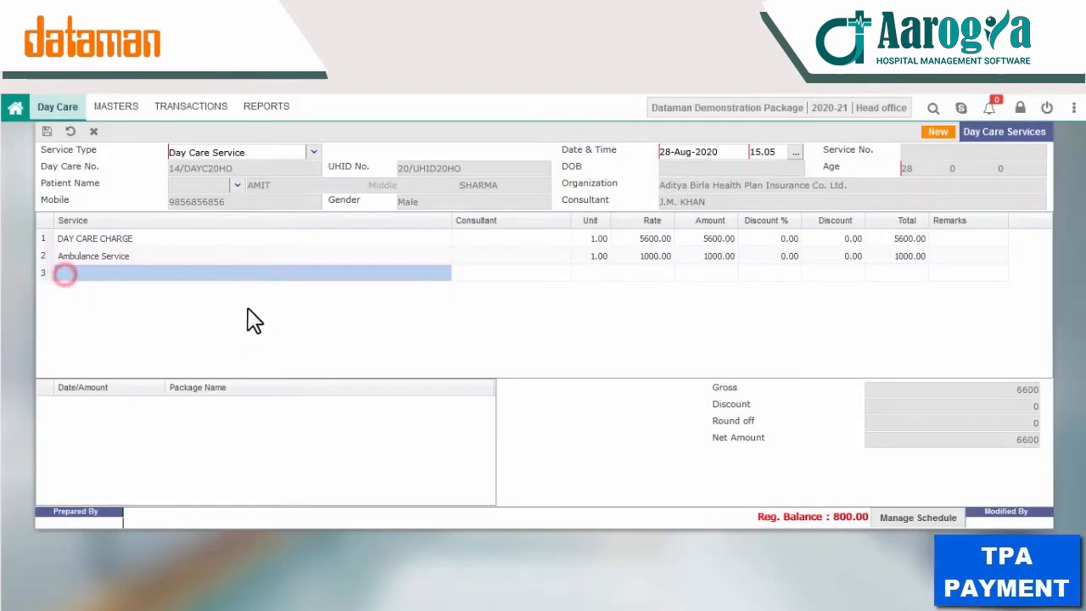
key("ctrl+s")
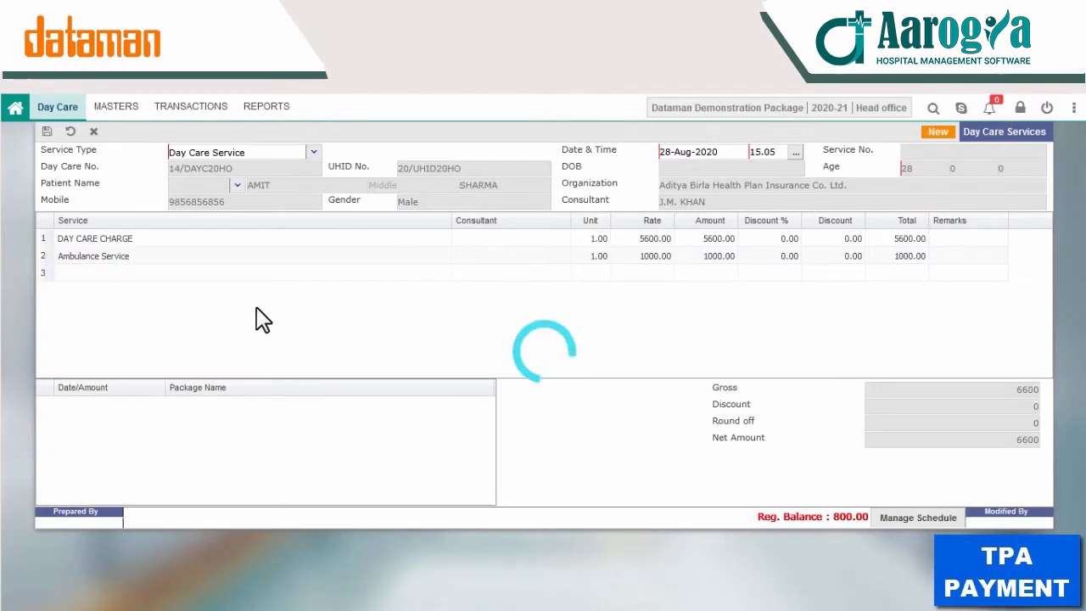
left_click(413, 296)
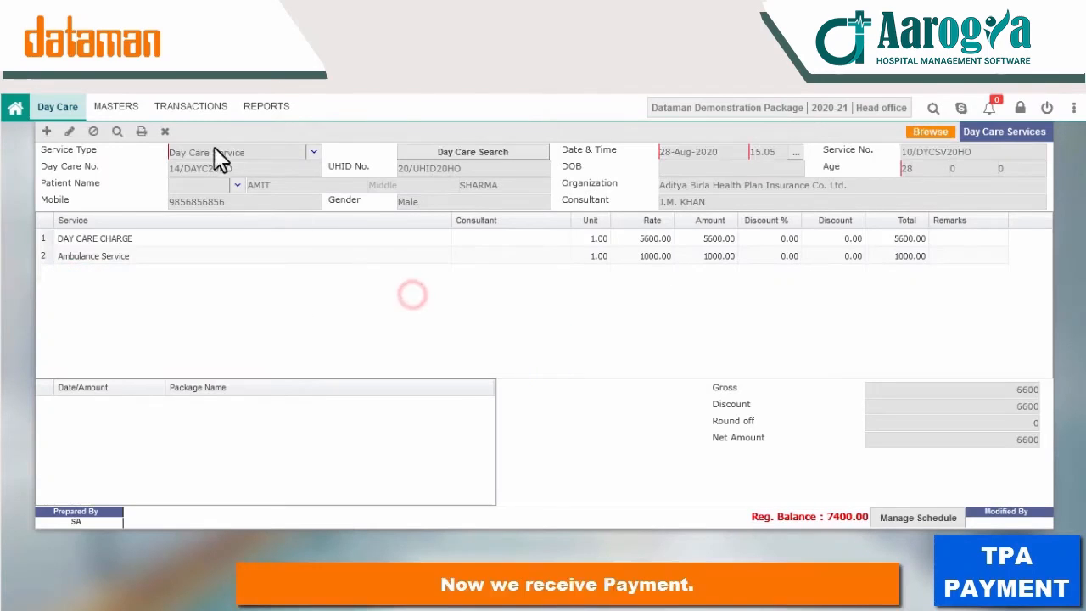
Step: Switch to the TPA module and bring up its transactions menu
left_click(49, 107)
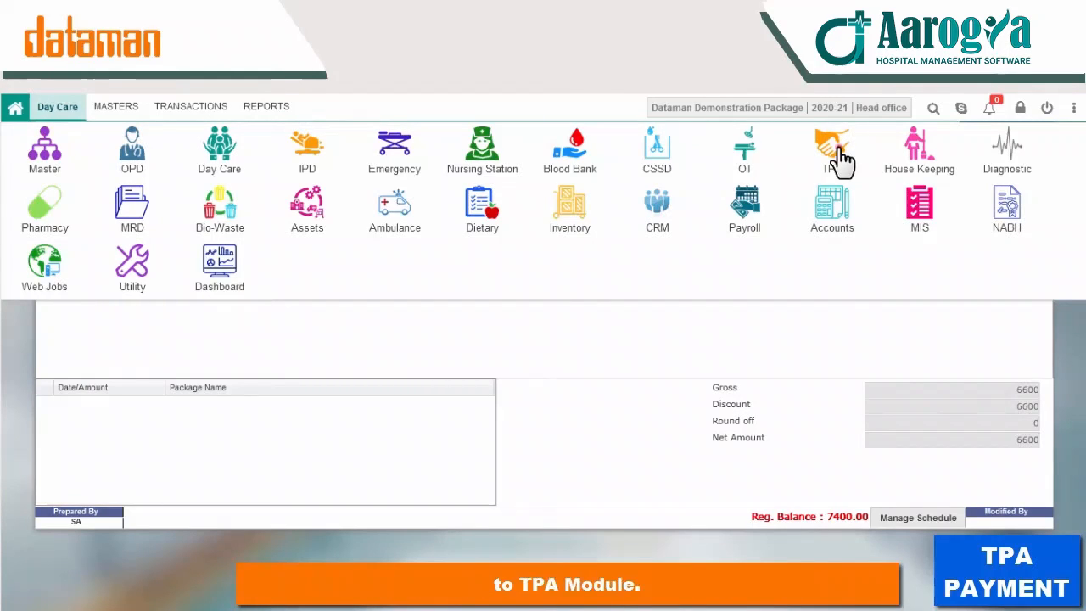
left_click(836, 153)
left_click(119, 109)
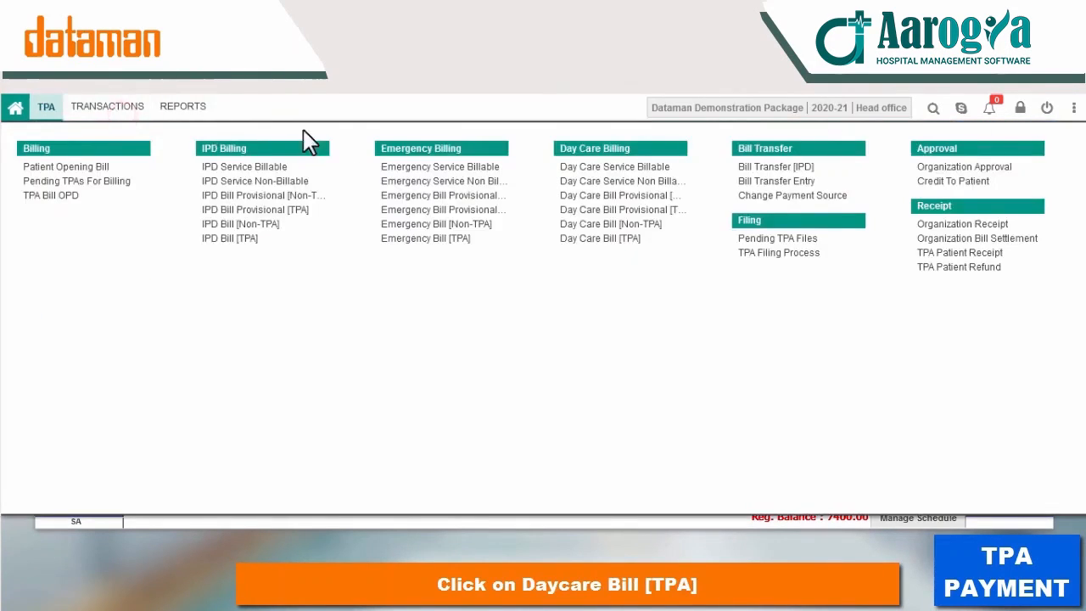
Step: Start a new Day Care Bill [TPA] and load the insured patient's three services totalling 7400.00
left_click(606, 241)
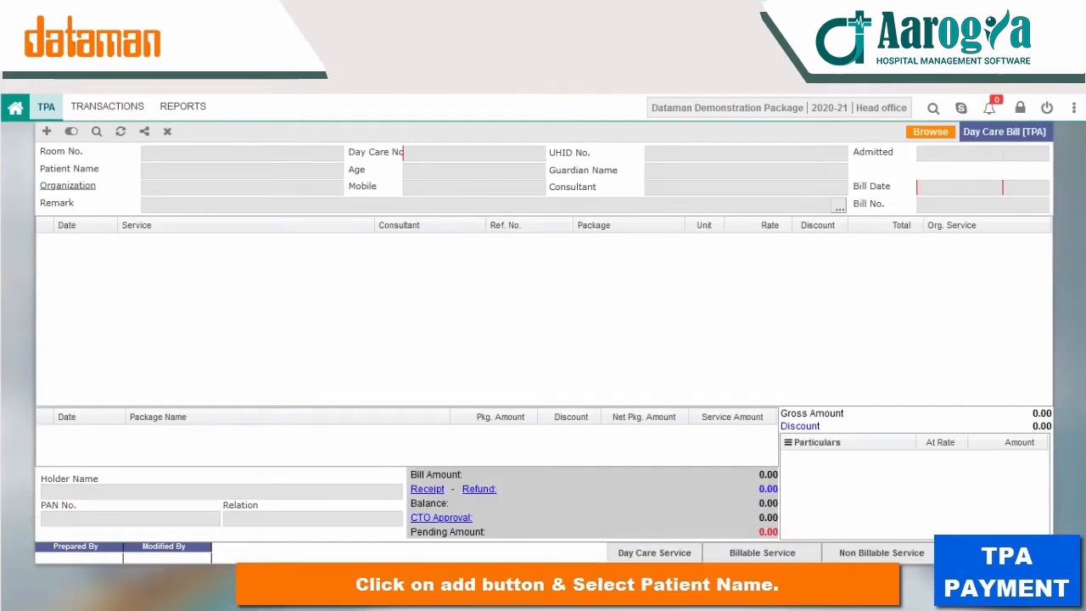
left_click(43, 130)
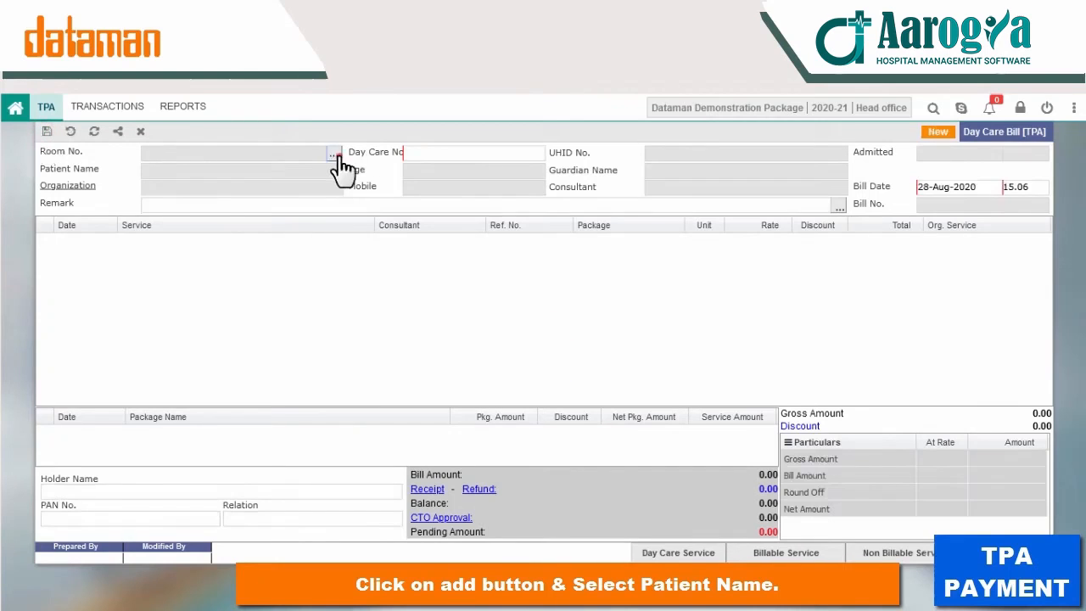
left_click(336, 156)
double_click(406, 270)
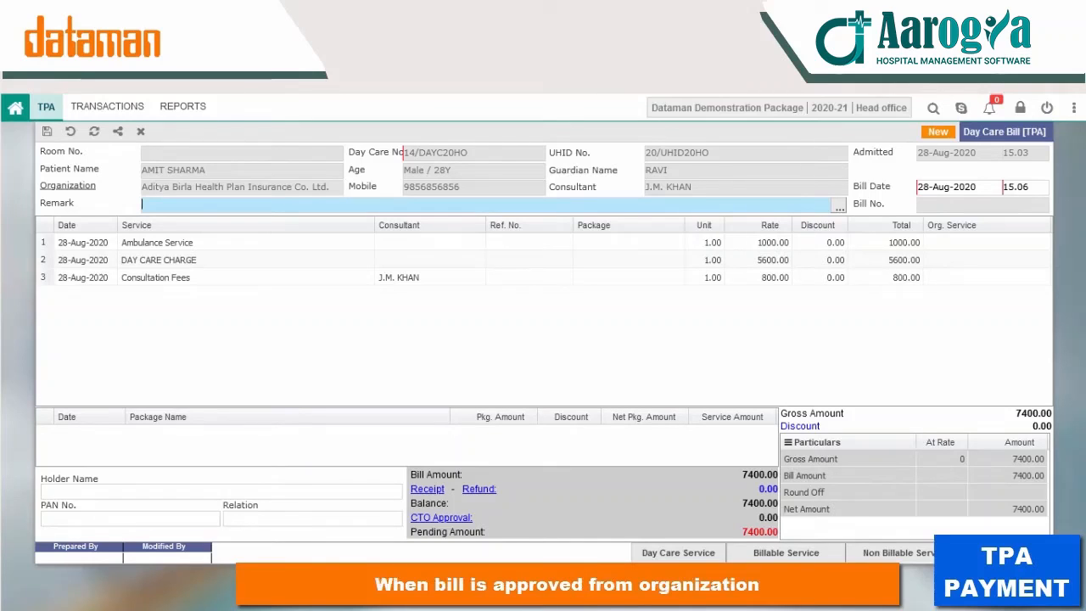
Step: Save an organization approval with a 100000 limit, 7000 approved and the authorization letter number
left_click(456, 518)
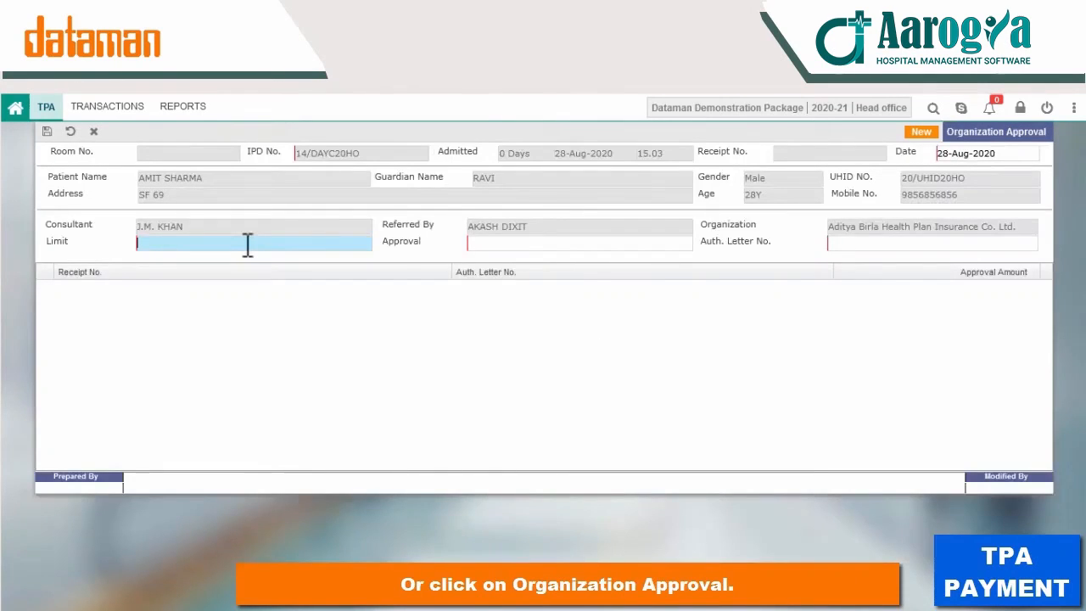
type("7")
key("BackSpace")
type("1")
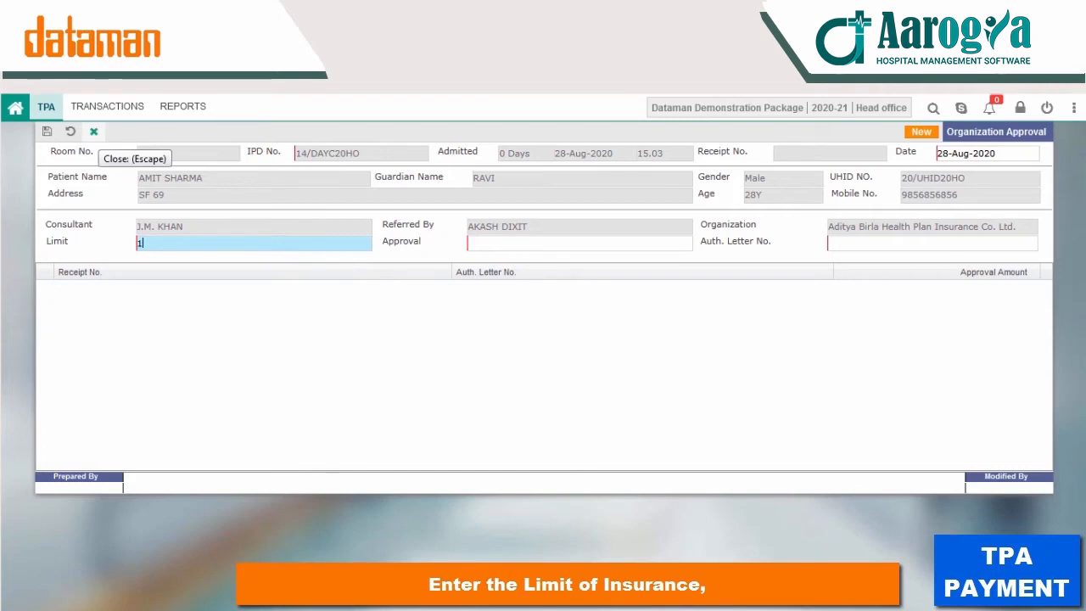
type("00000")
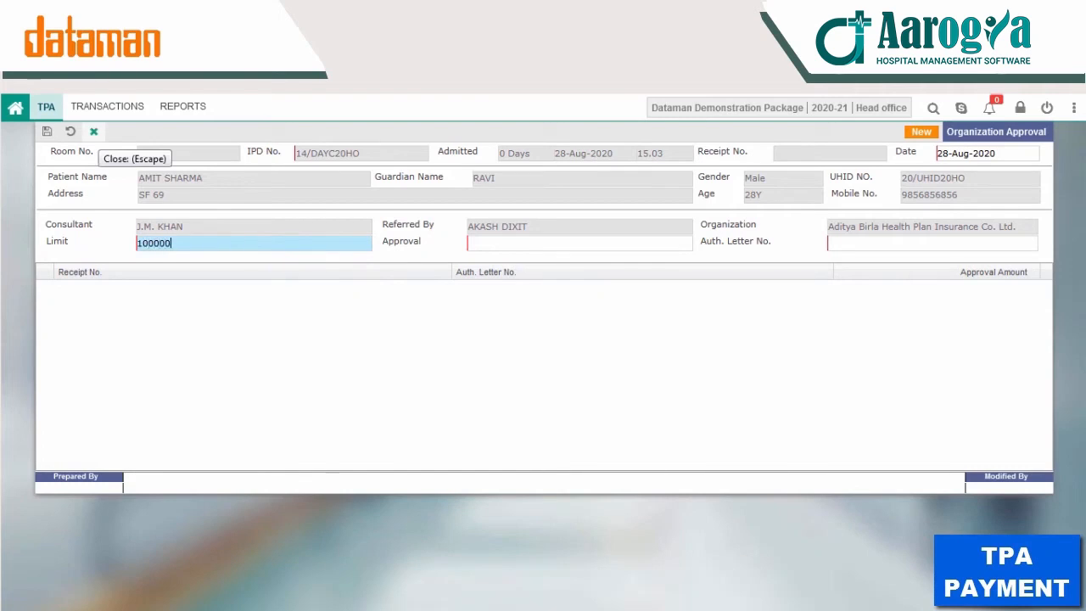
key("Tab")
type("7000")
key("Tab")
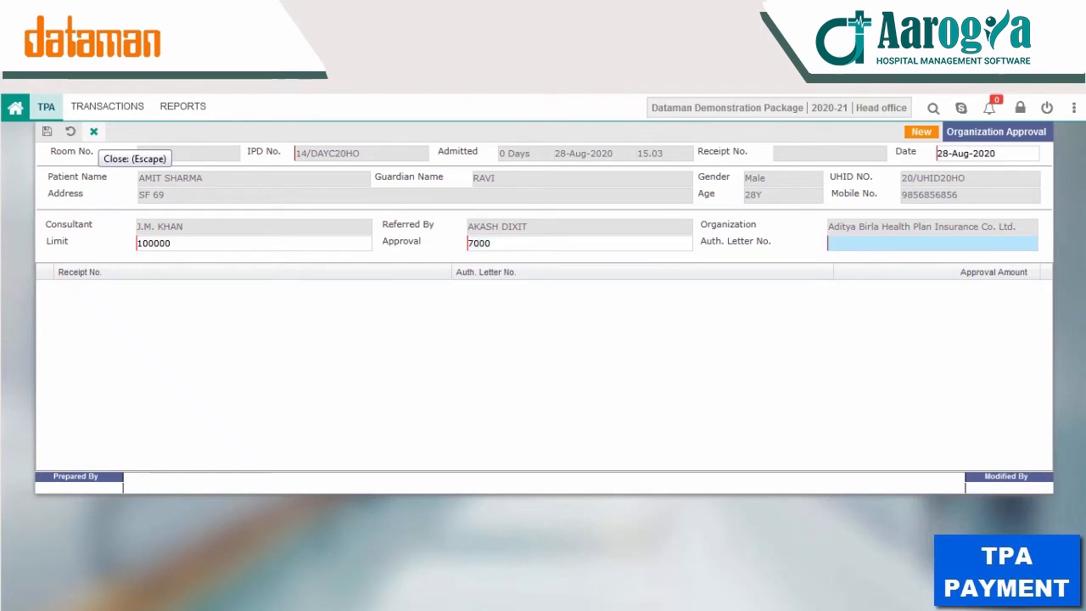
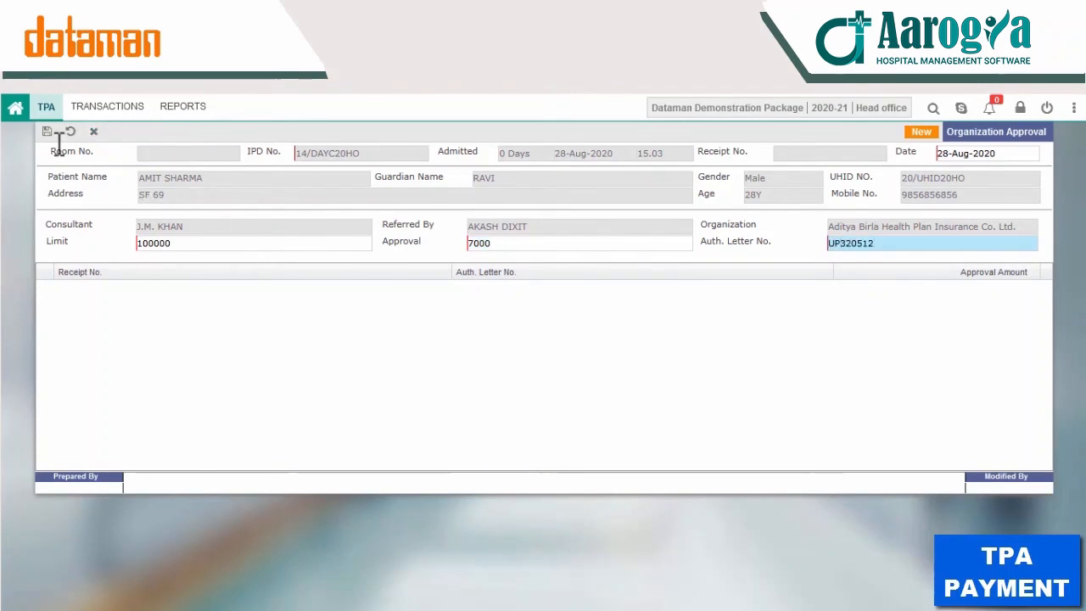
left_click(46, 131)
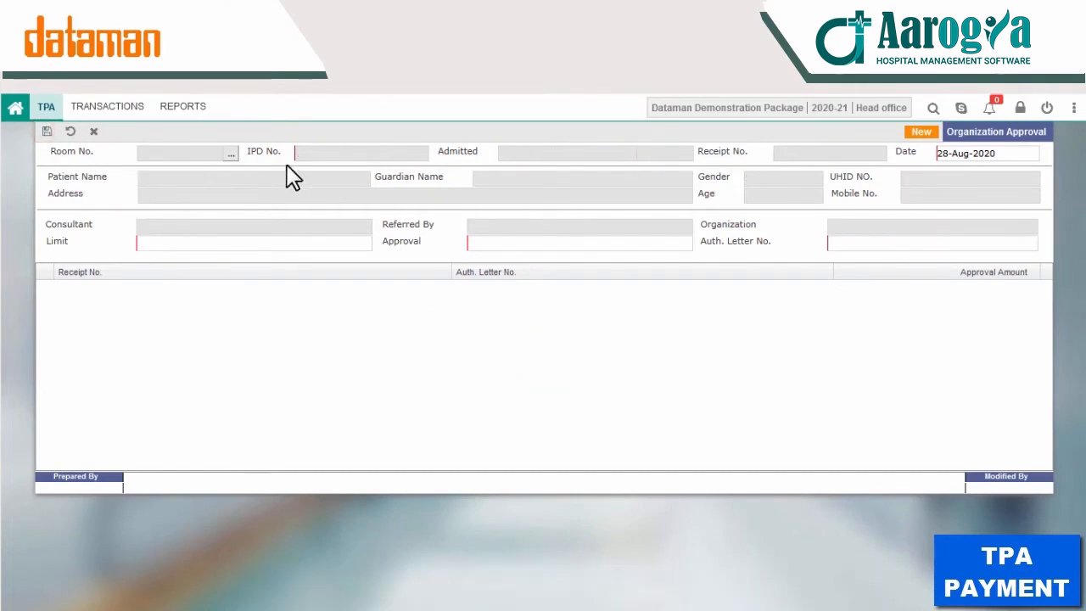
Step: Discard the blank new approval entry and close the Organization Approval form
left_click(71, 131)
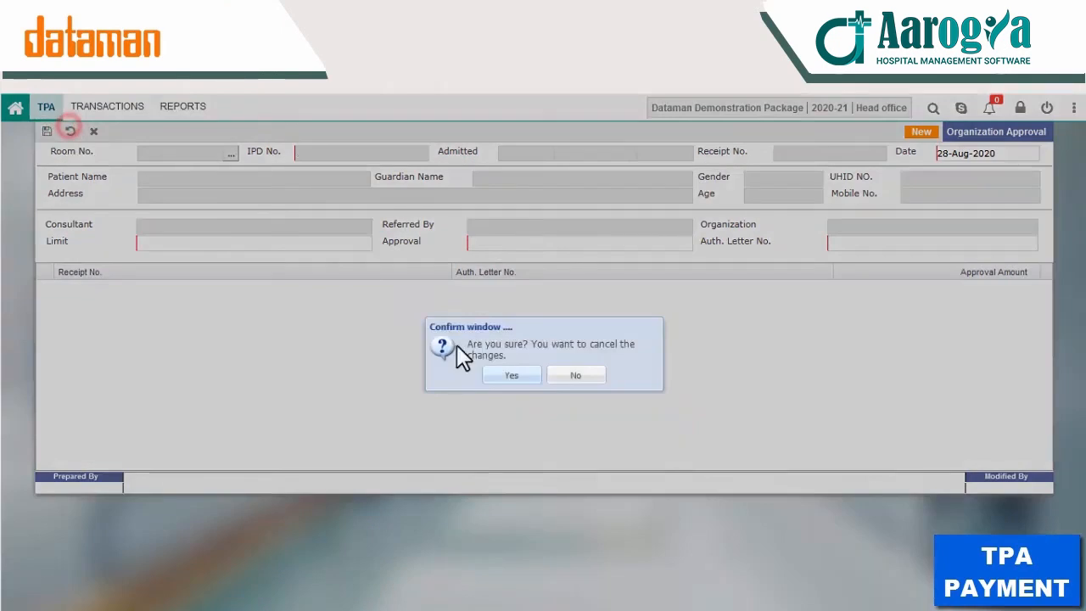
left_click(494, 376)
left_click(193, 134)
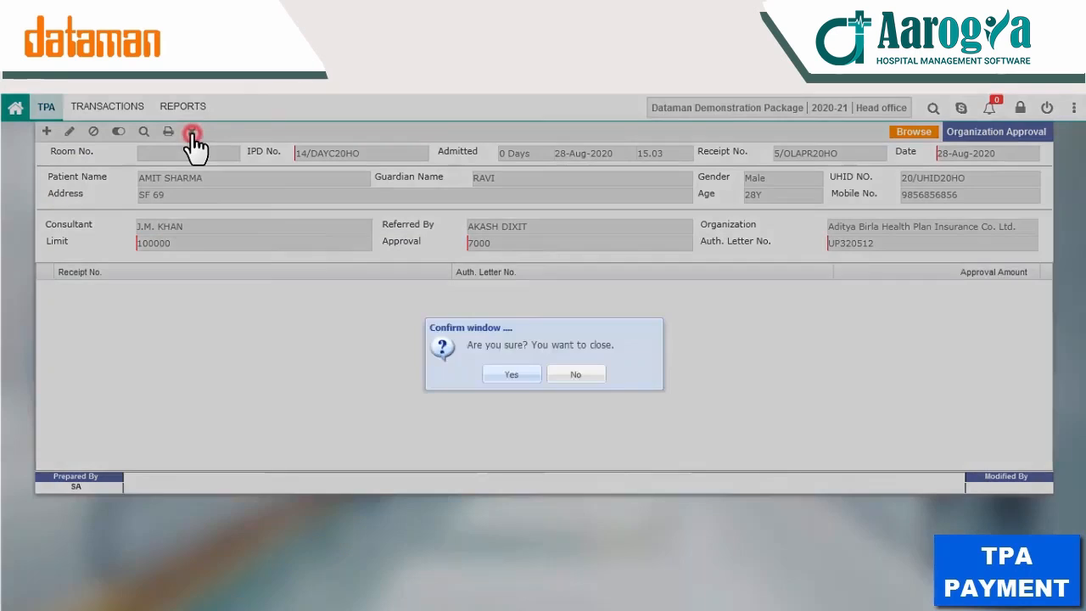
left_click(509, 374)
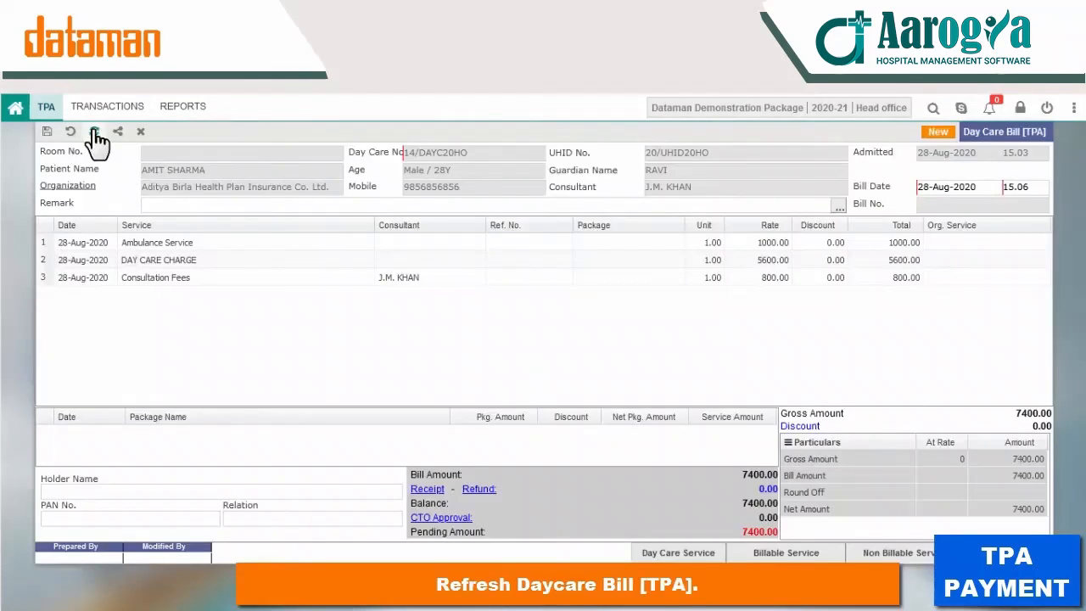
Step: Refresh the bill and start a day care receipt for the pending 400
left_click(94, 132)
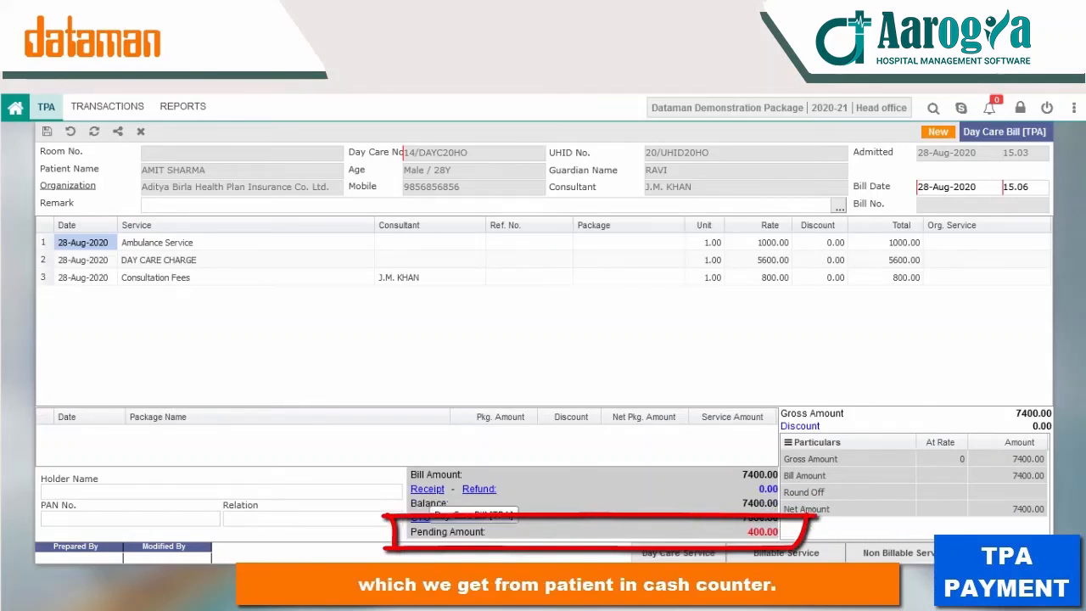
left_click(429, 490)
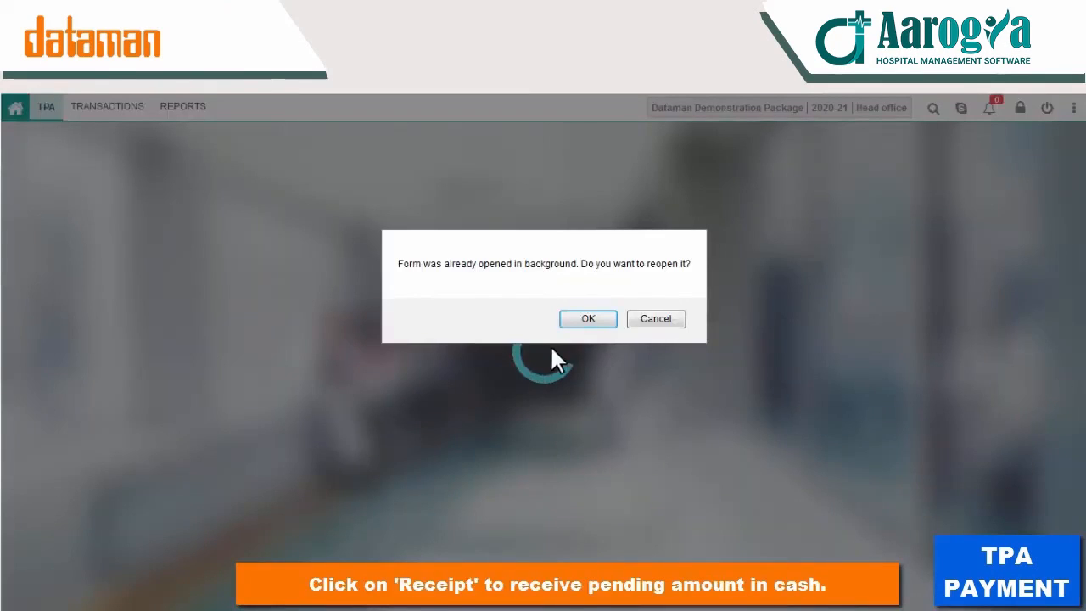
left_click(584, 319)
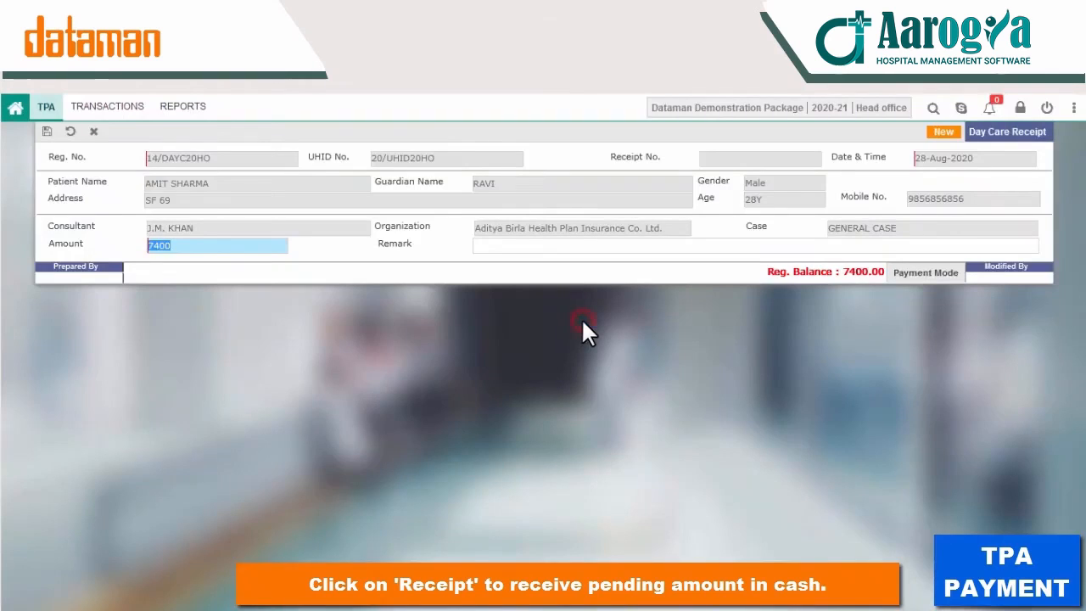
type("400")
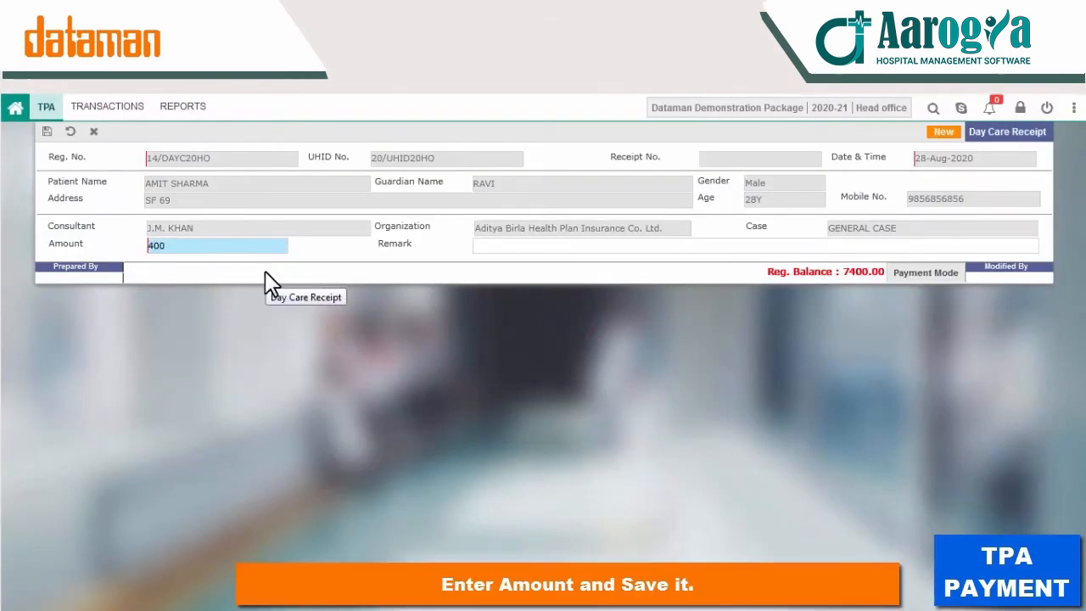
key("Tab")
Step: Pay the 400 by Cash, save the receipt and close it
key("Return")
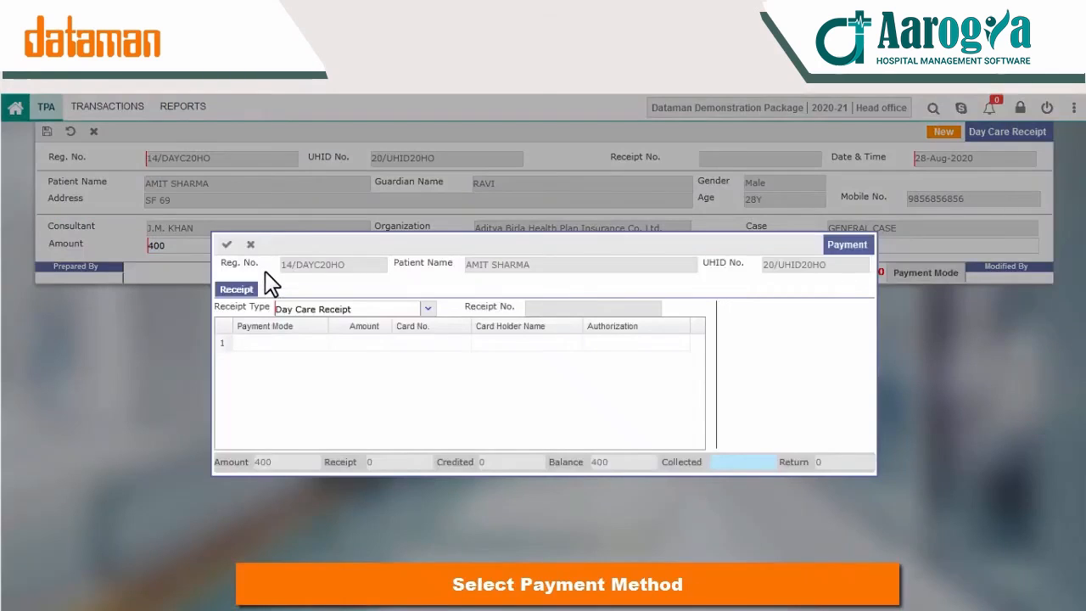
left_click(265, 342)
type("Cash")
key("Return")
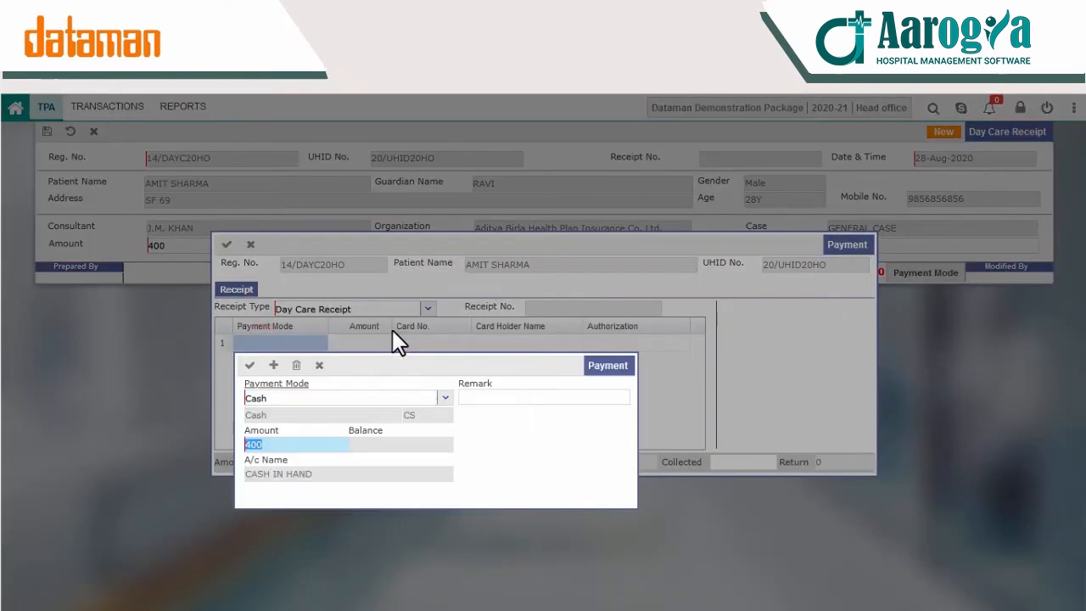
left_click(246, 367)
left_click(227, 244)
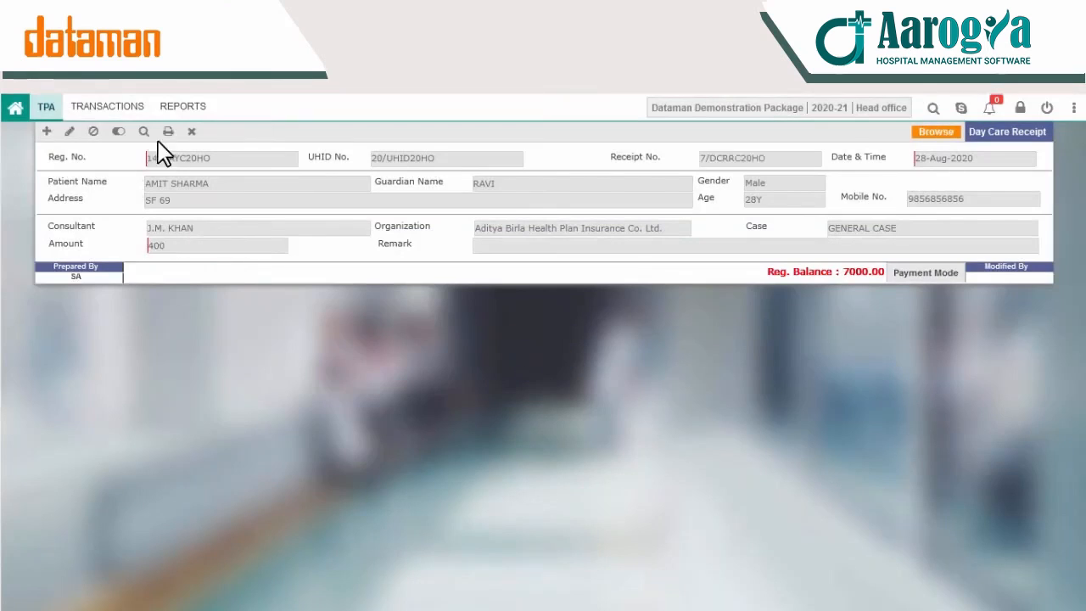
left_click(192, 132)
Step: Confirm closing the receipt, refresh and save the TPA day care bill with 0.00 pending
left_click(499, 378)
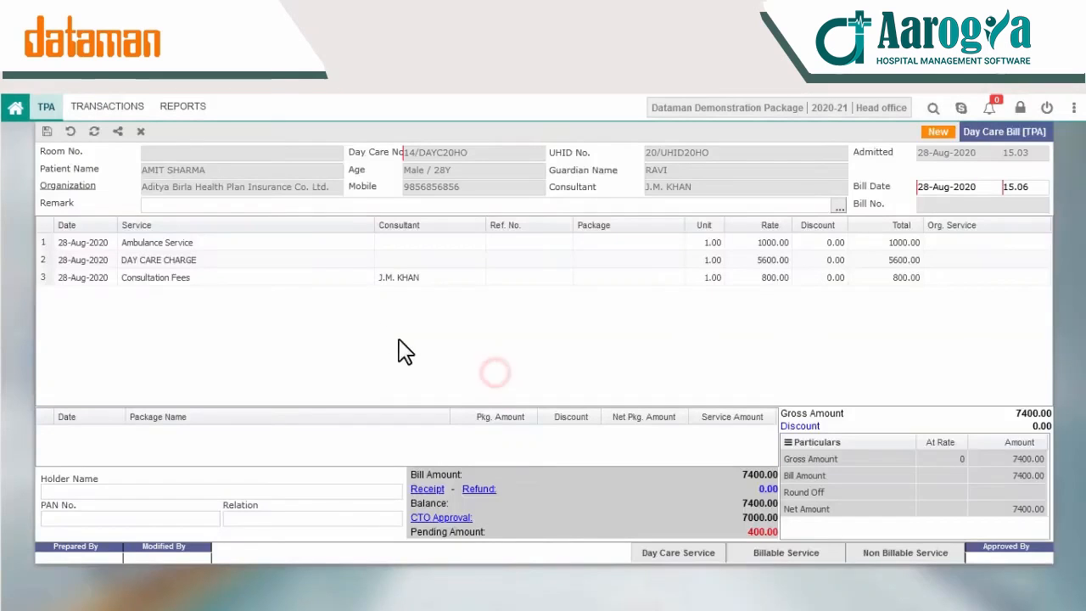
left_click(94, 131)
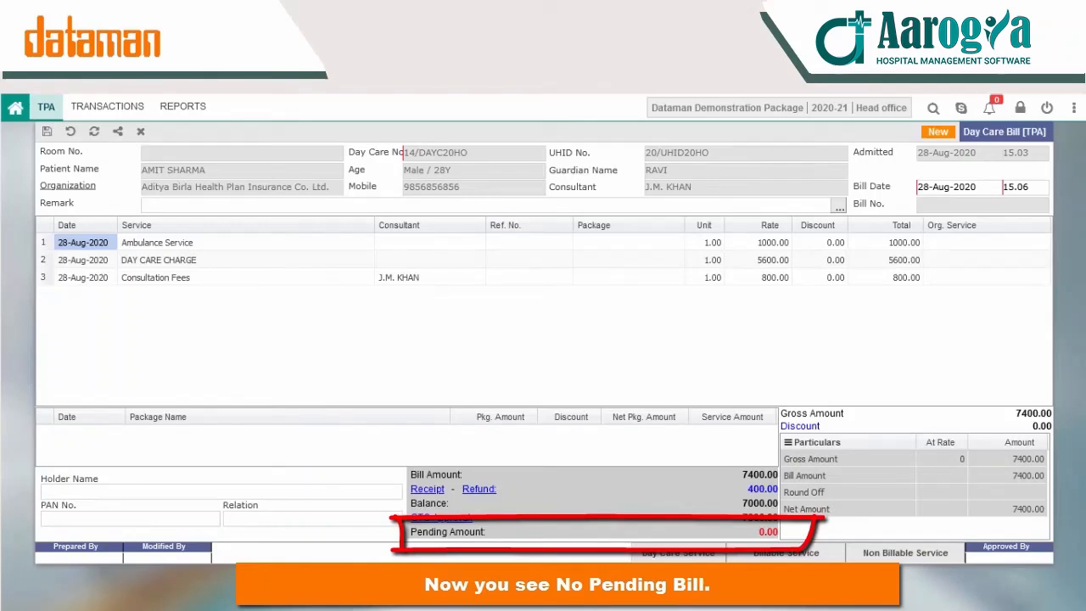
left_click(43, 133)
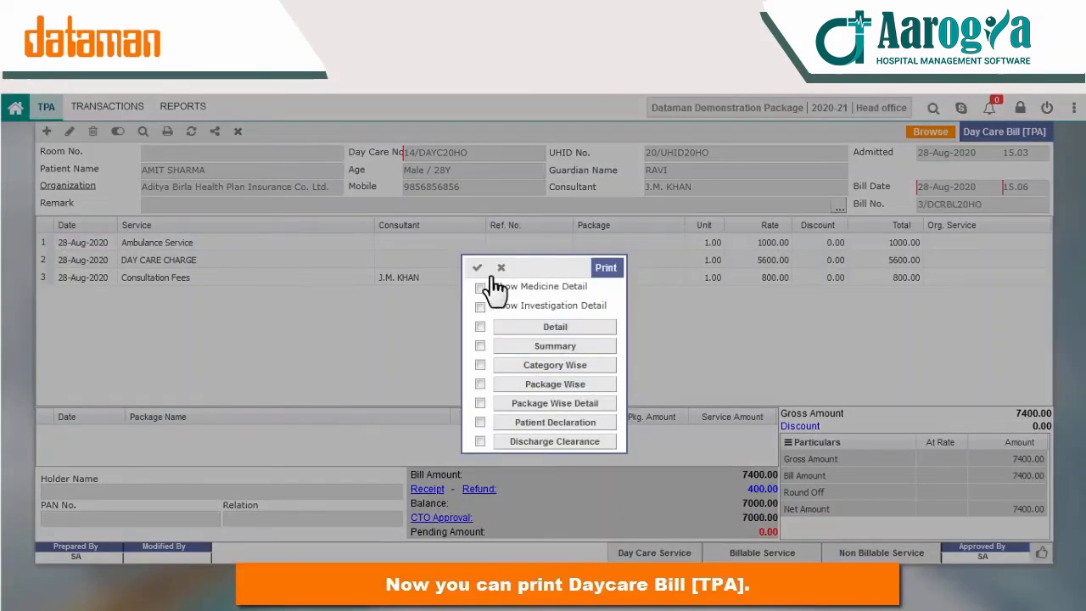
Step: Preview the Detail bill printout, close it and bring up the TPA transactions list
left_click(530, 327)
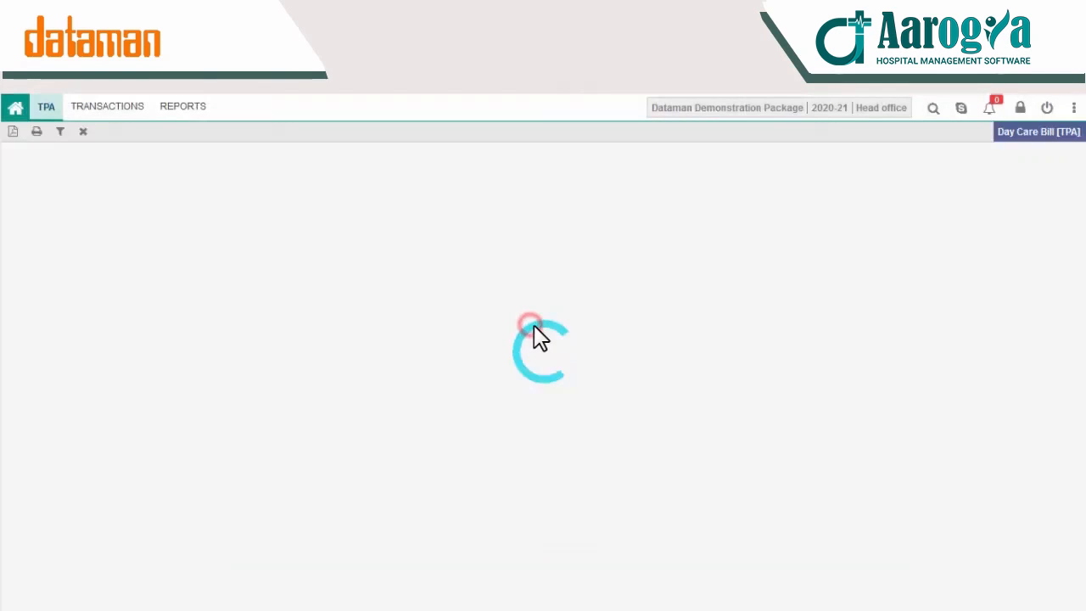
scroll(454, 472, "down", 4)
left_click(83, 131)
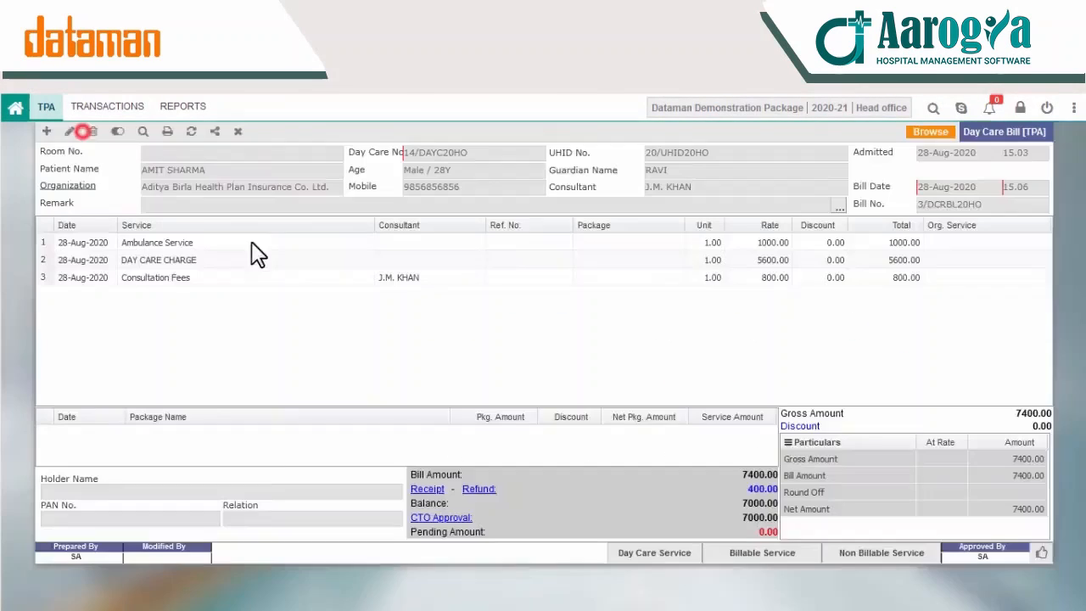
left_click(96, 114)
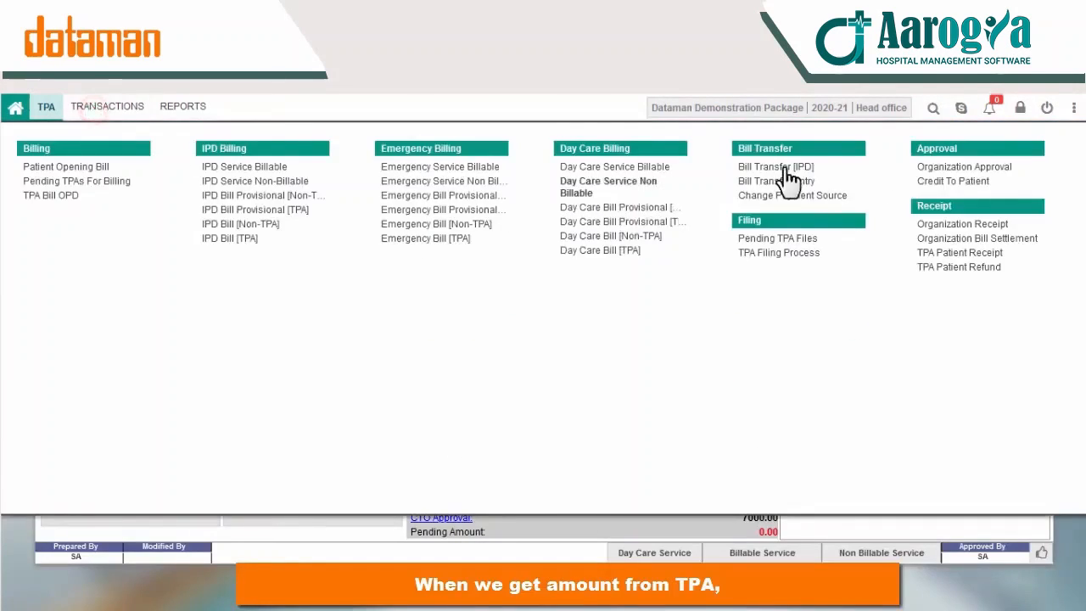
Step: Start an Aditya Birla Health Plan organization receipt, TDS account 1st FLOOR OLD, deposited to Credit Card
left_click(968, 224)
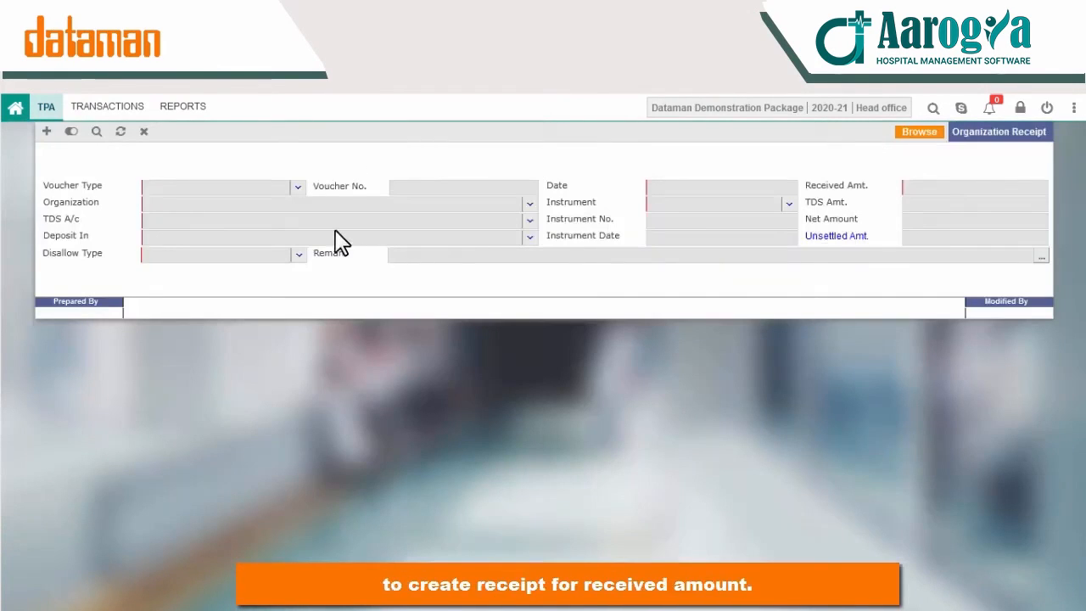
left_click(46, 132)
left_click(532, 206)
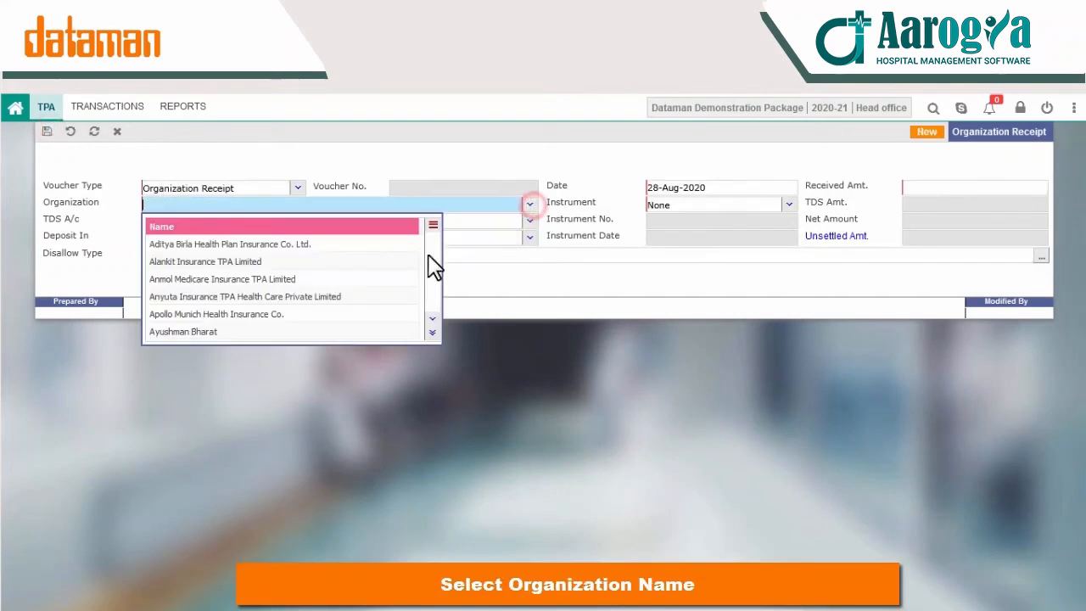
left_click(302, 247)
left_click(528, 221)
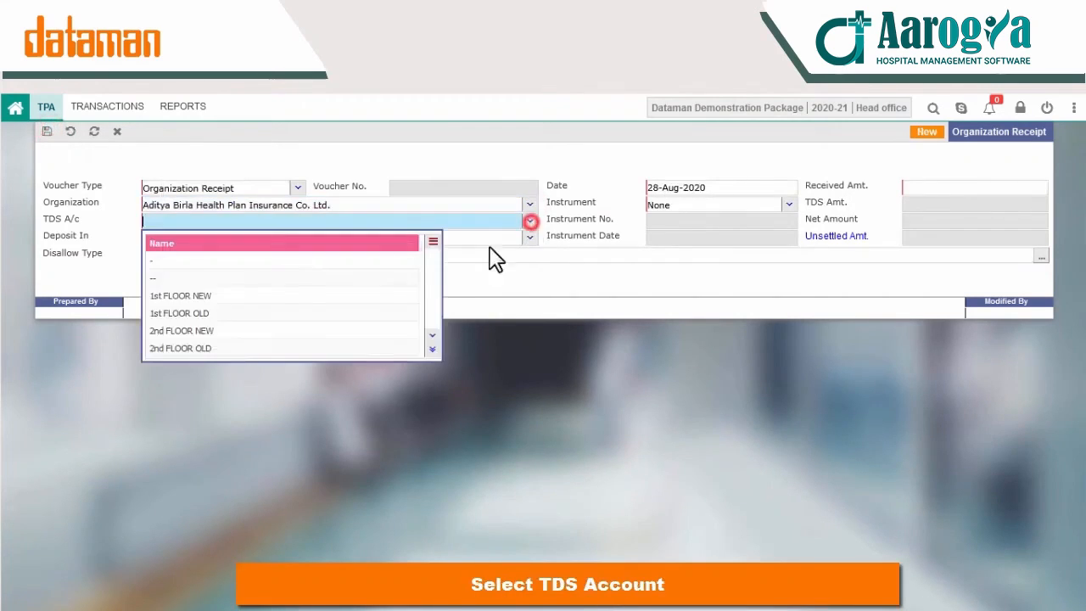
left_click(269, 310)
left_click(529, 238)
left_click(243, 293)
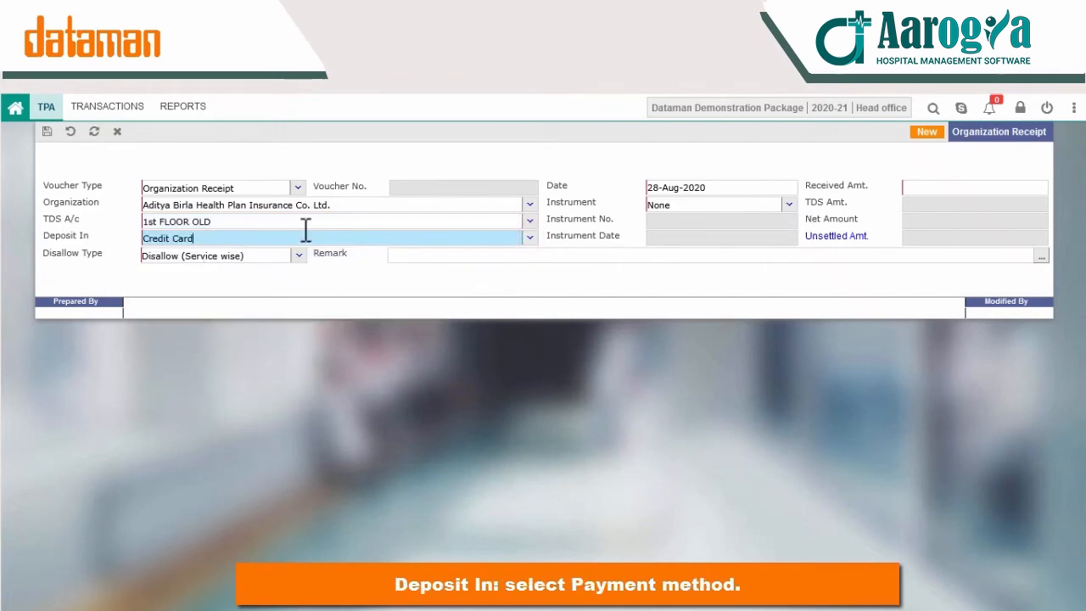
Step: Enter the 7000 received amount and save the organization receipt
left_click(925, 189)
type("7000")
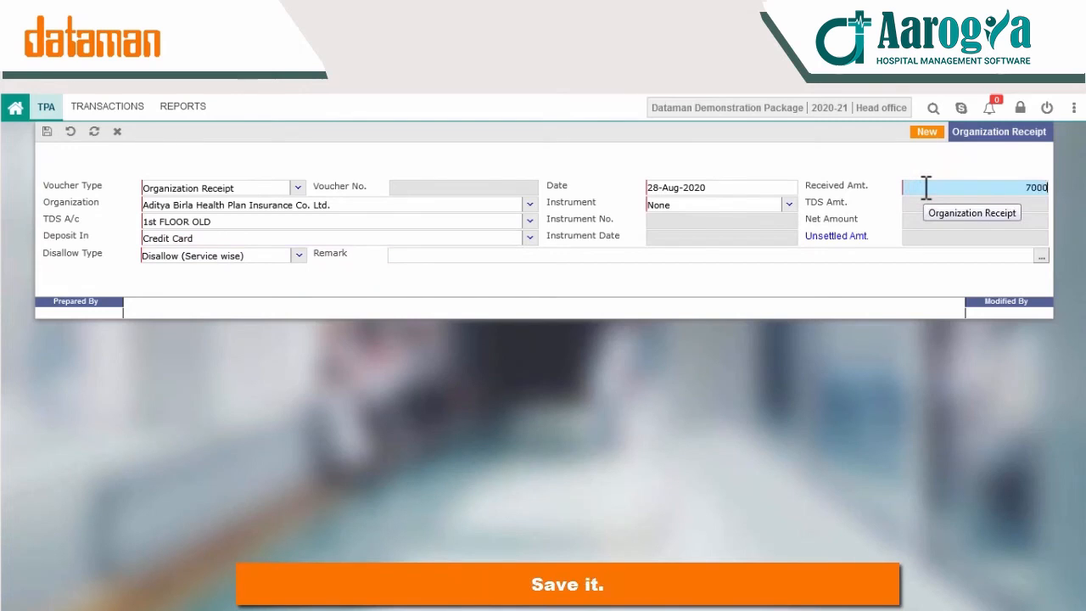
key("ctrl+s")
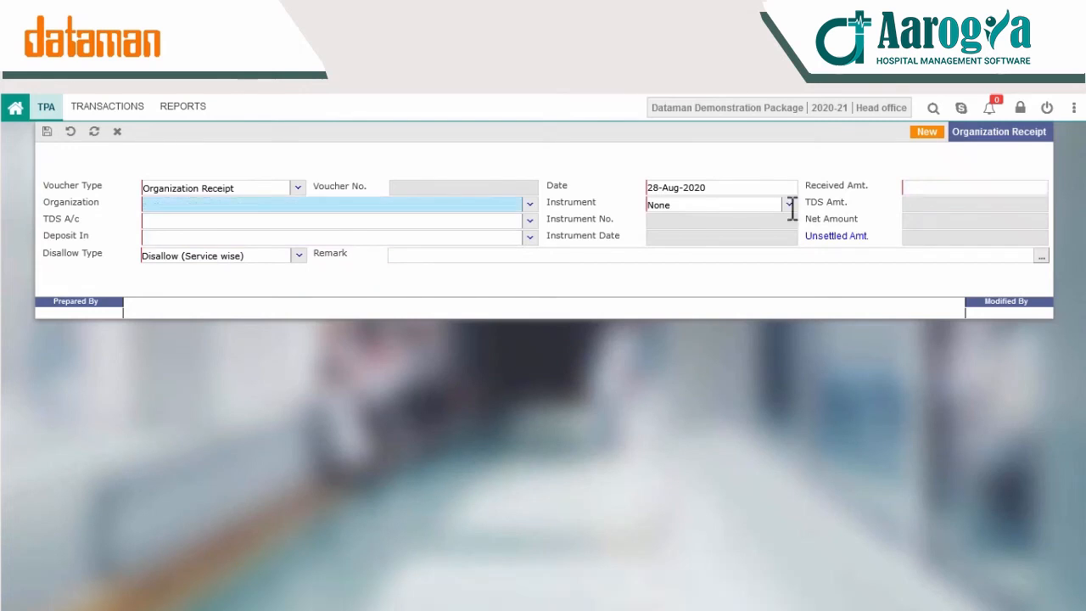
left_click(163, 106)
Step: In Organization Bill Settlement, pick the 28-Aug-2020 receipt and add the day care bill
left_click(132, 107)
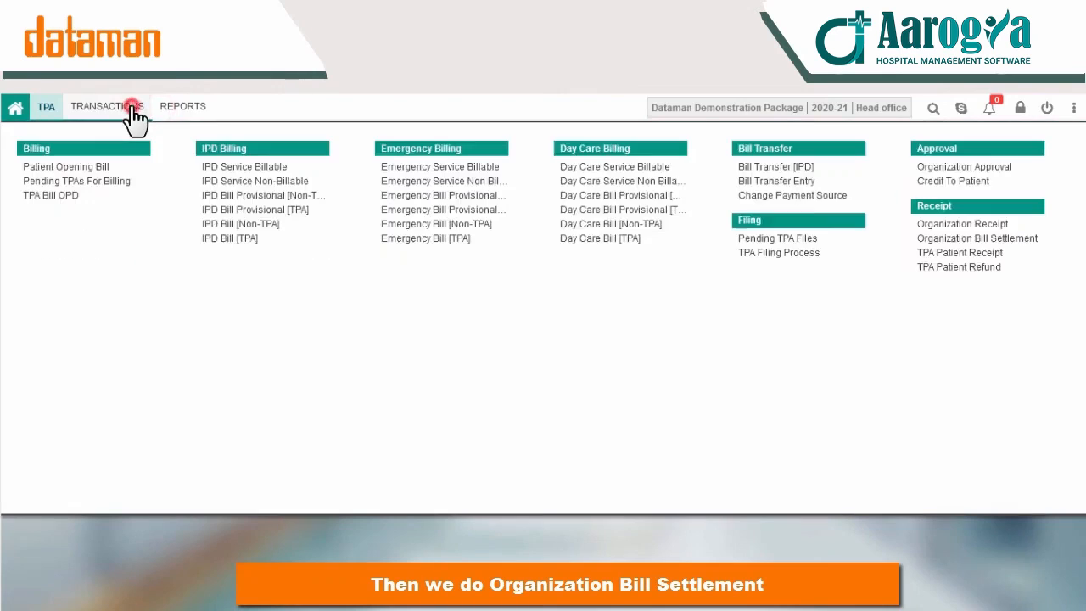
left_click(960, 240)
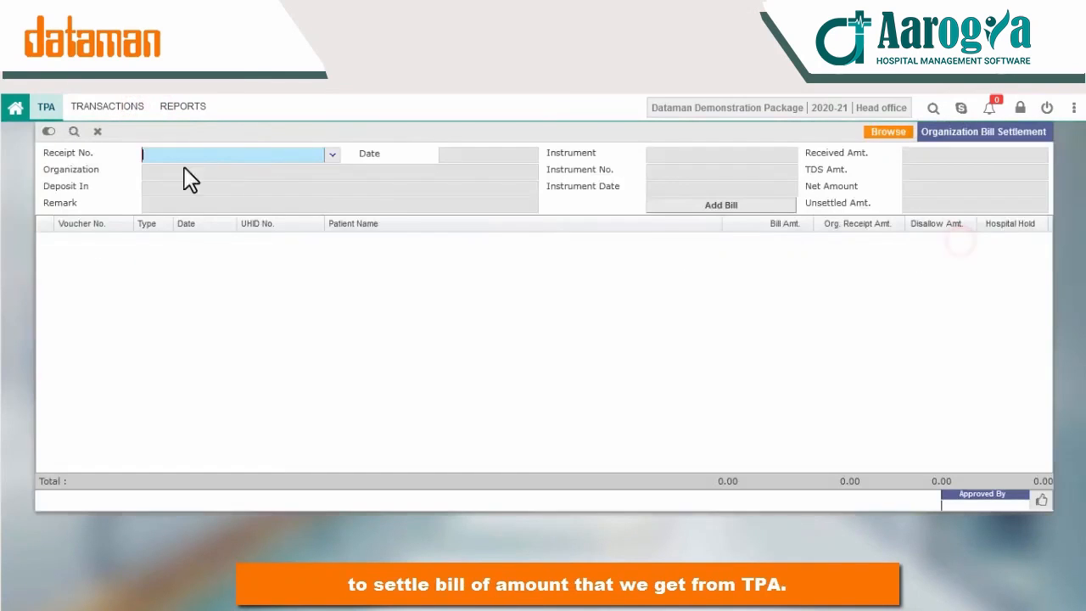
left_click(332, 157)
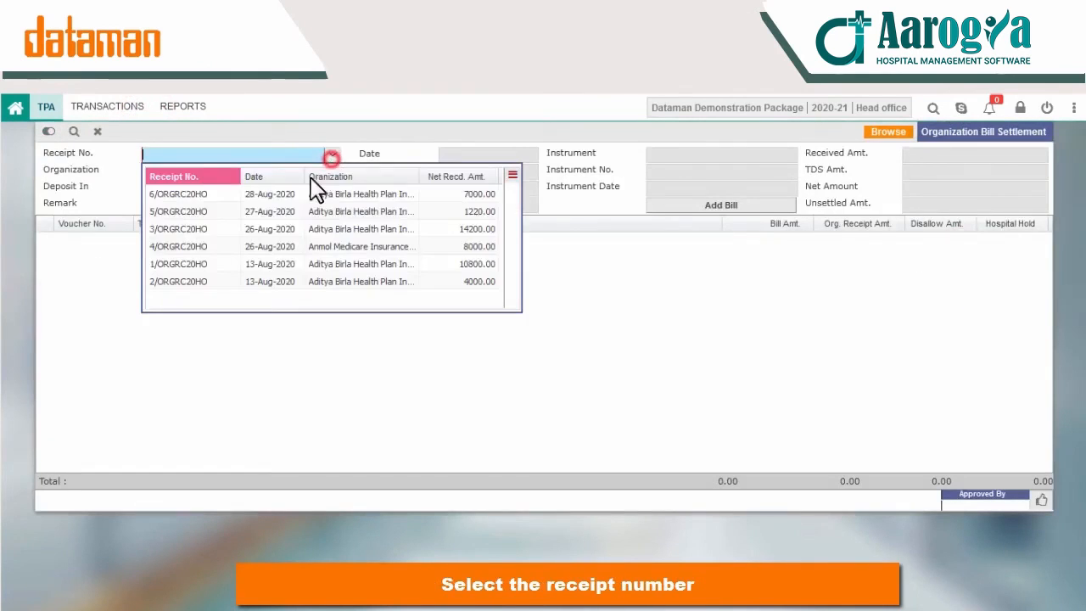
left_click(166, 194)
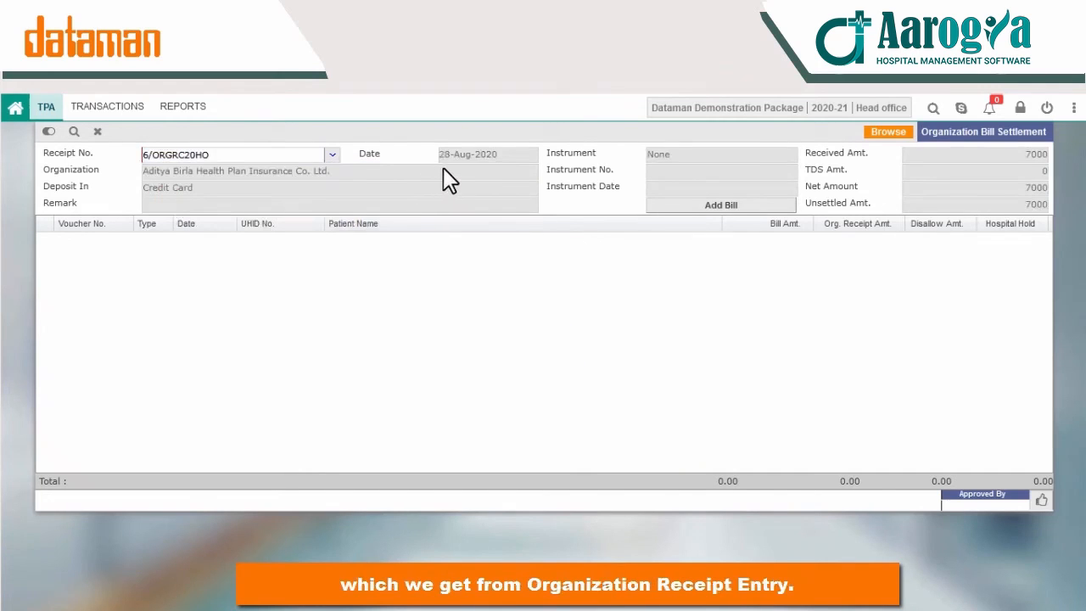
left_click(683, 207)
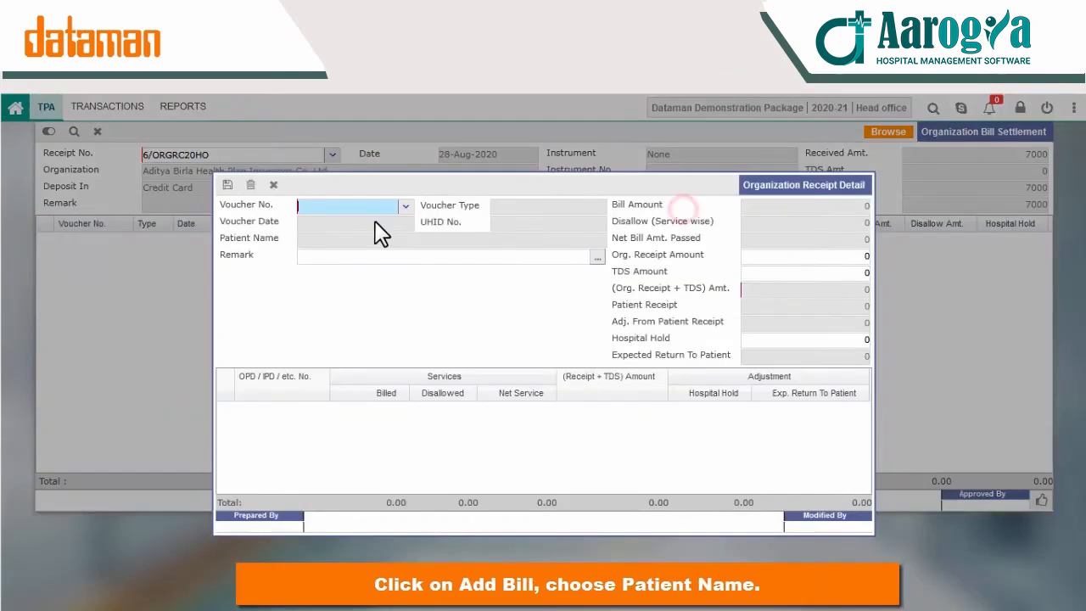
left_click(399, 207)
left_click(365, 247)
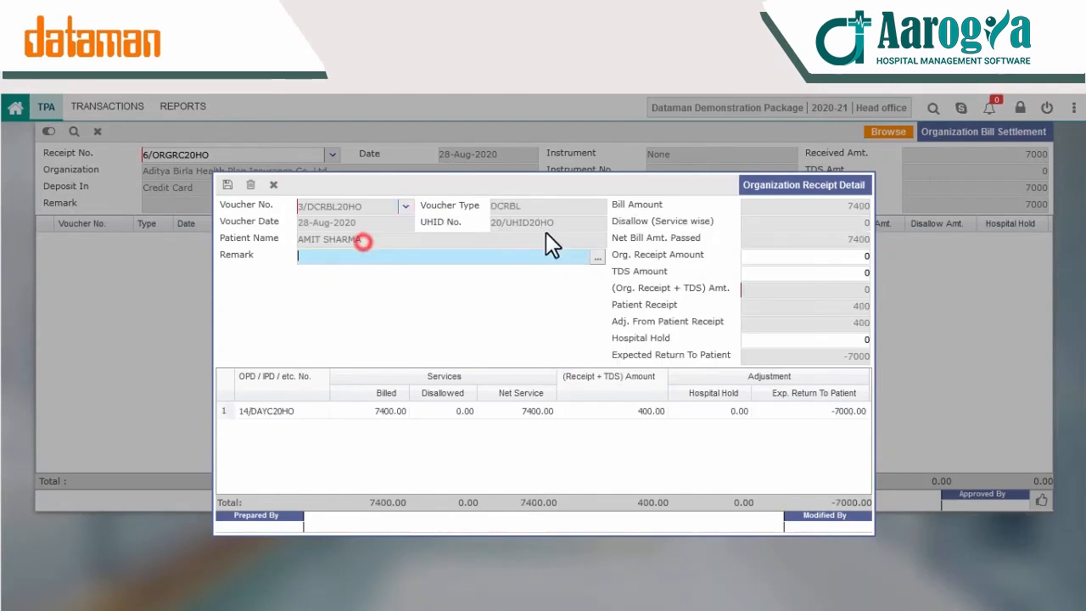
Step: Apply 7000 against the 7400 day care bill, save and approve the settlement
left_click(825, 259)
type("7000")
key("Tab")
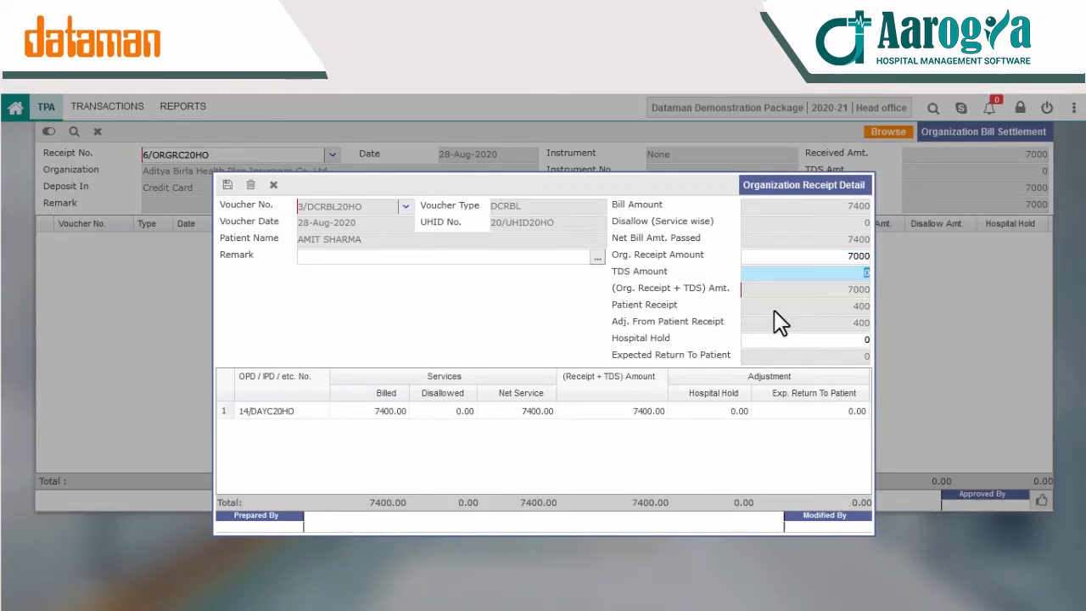
left_click(227, 184)
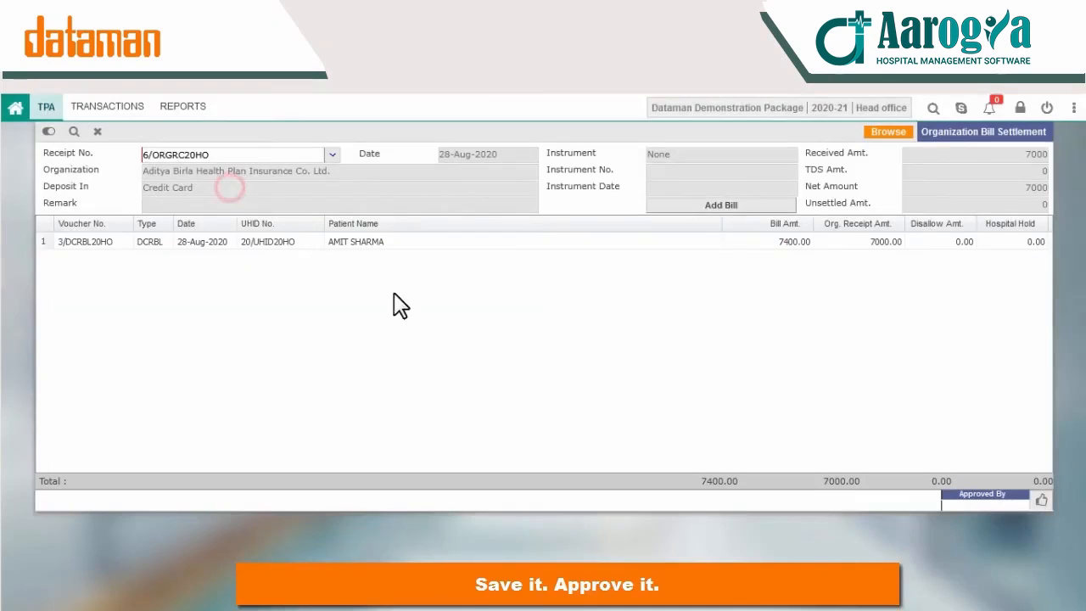
left_click(1041, 501)
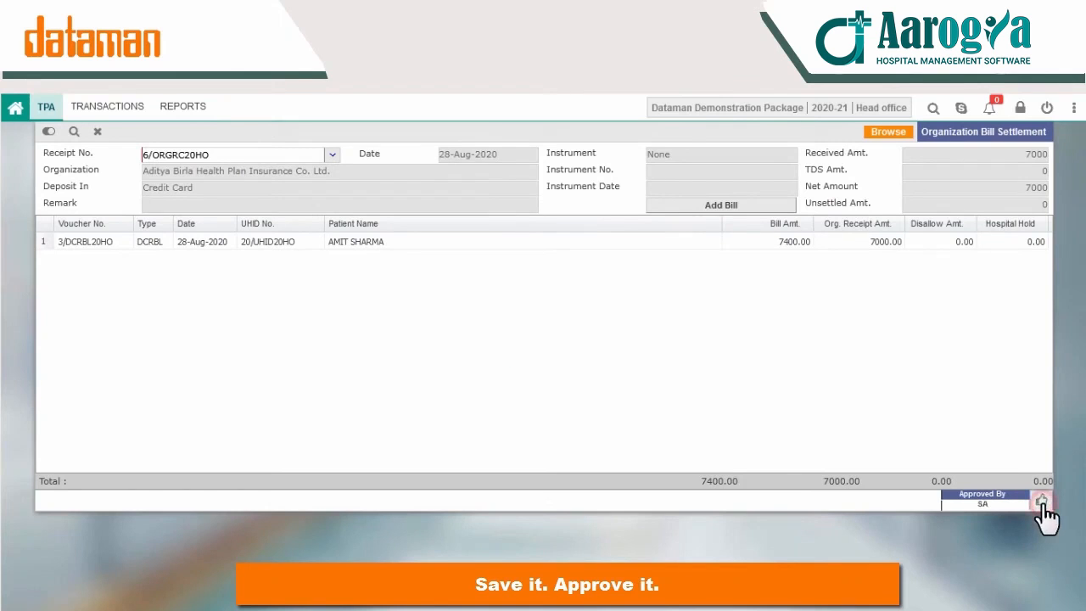
Step: Review the first Day Care Bill [TPA] record, then open Patient Schedule Follow-up
left_click(115, 107)
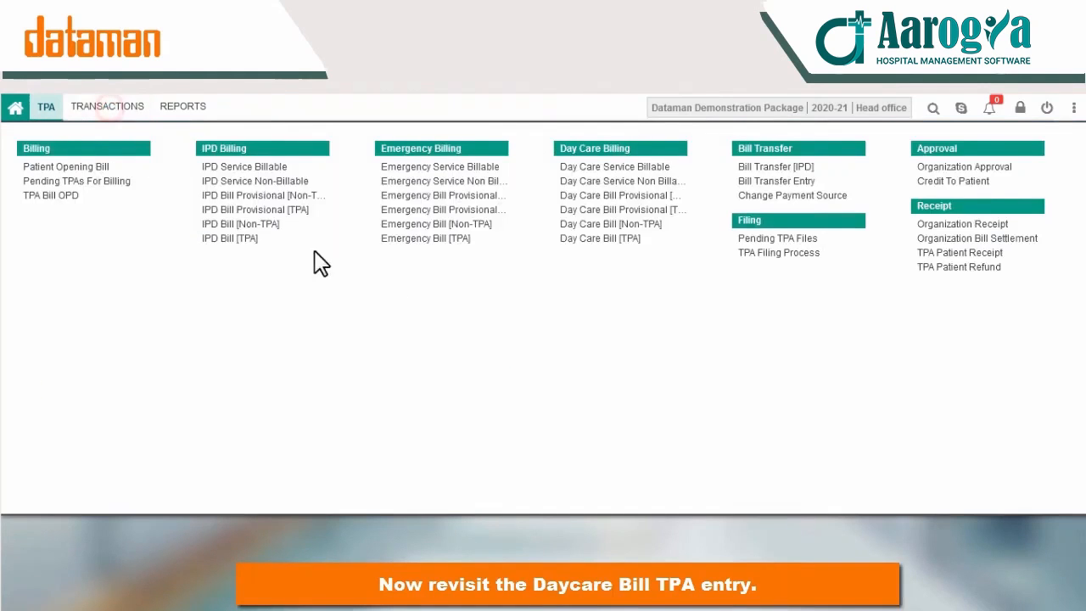
left_click(601, 245)
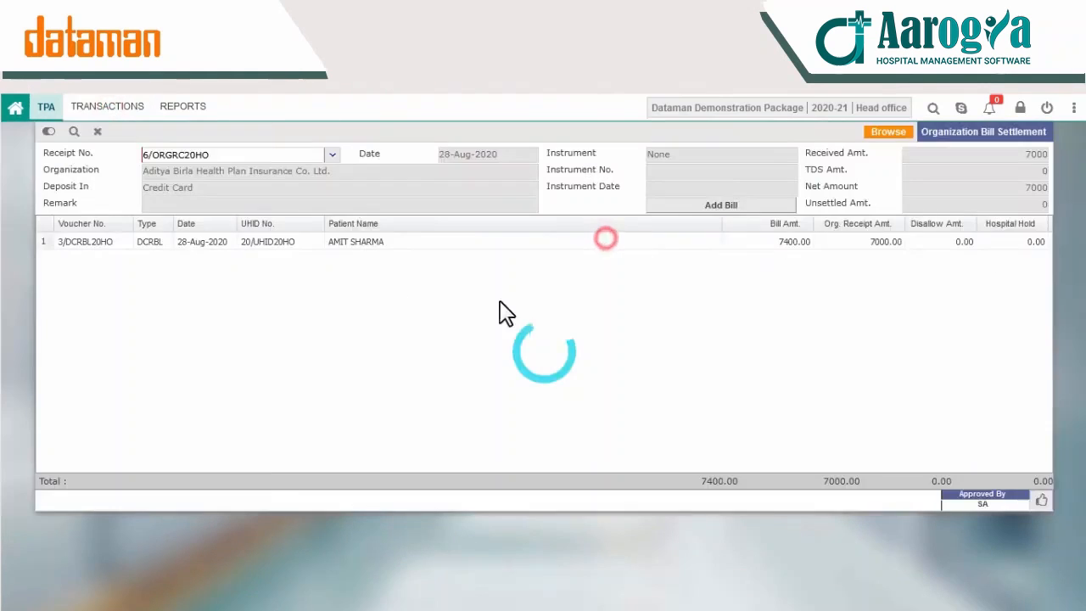
key("Return")
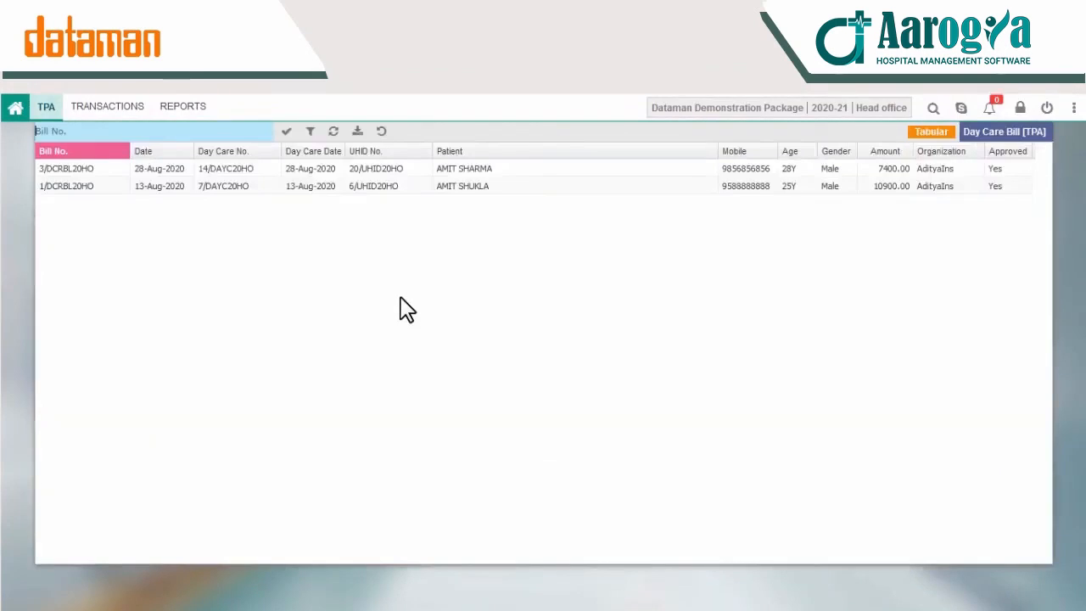
key("Return")
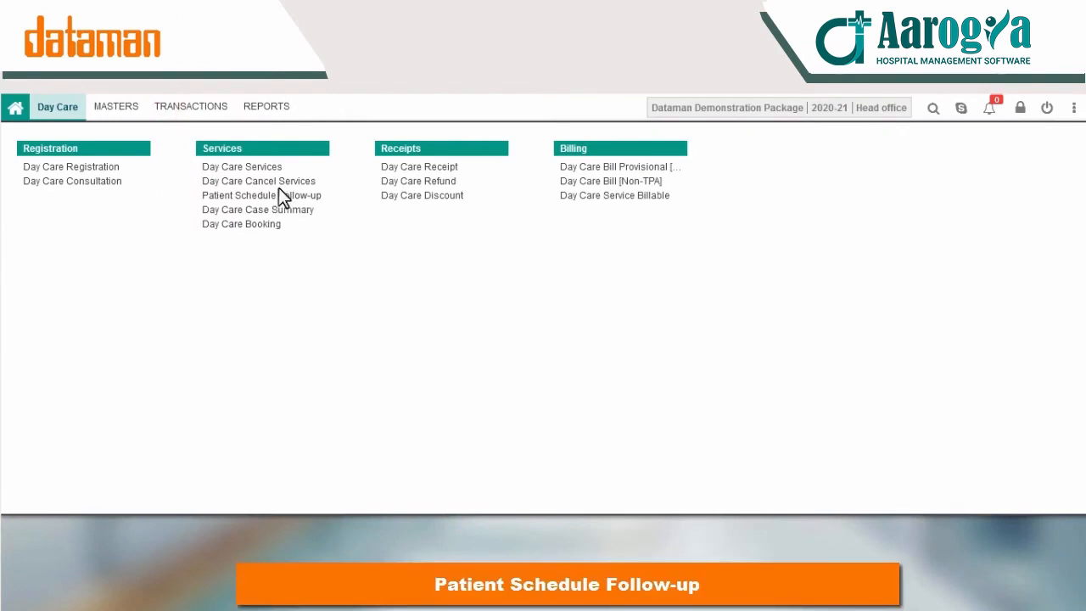
left_click(280, 204)
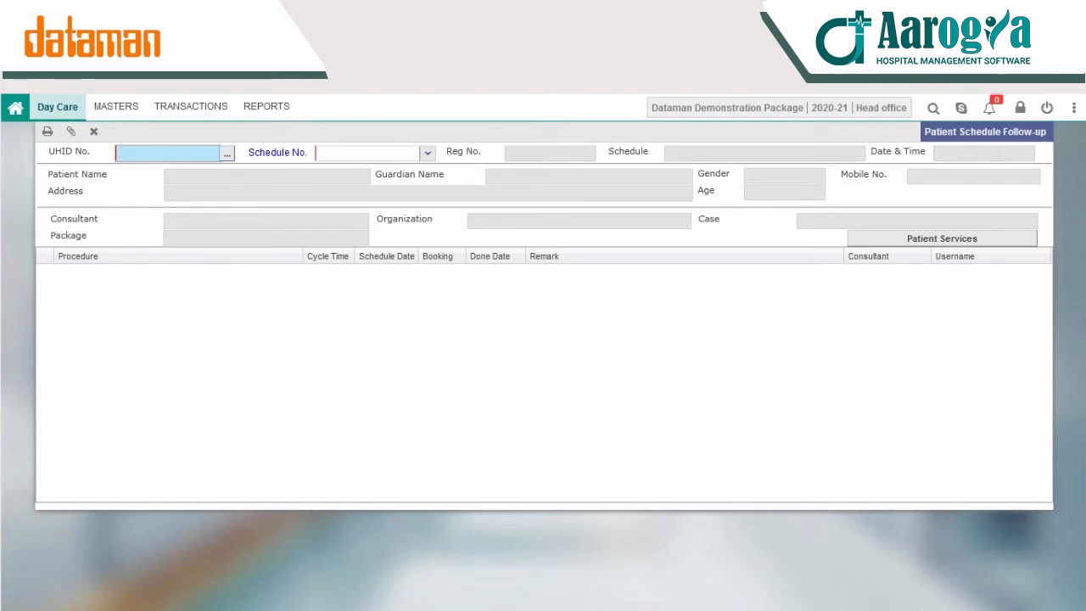
Step: Load the first patient from Patient Search and dismiss the 'Patient has no schedule' alert
left_click(227, 153)
double_click(208, 270)
left_click(532, 379)
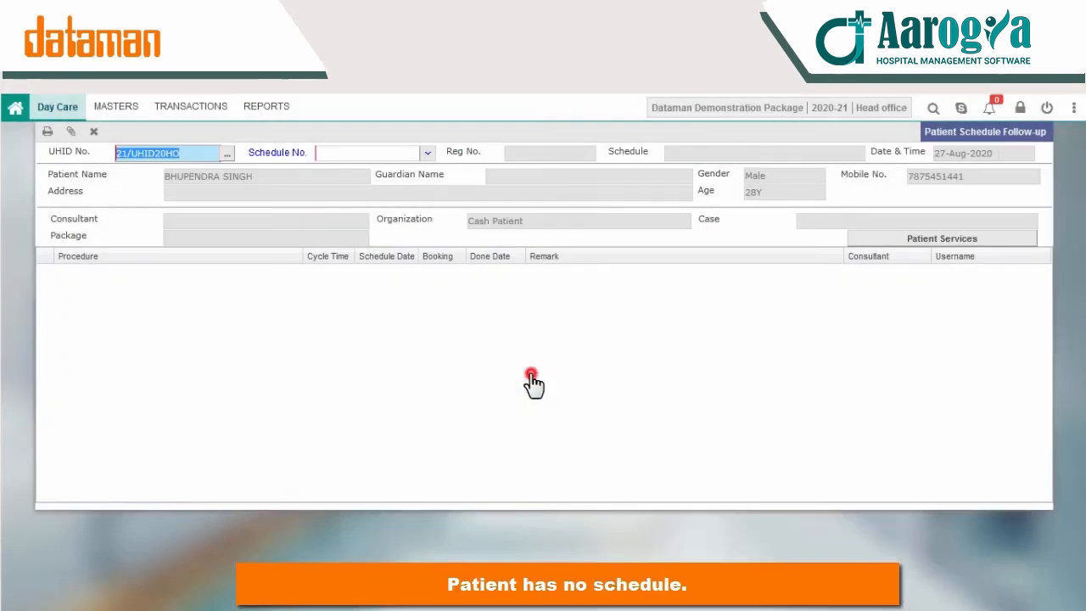
Step: View the Patient Schedule Master table listing the 10-12 and 7-10 schedules
left_click(75, 106)
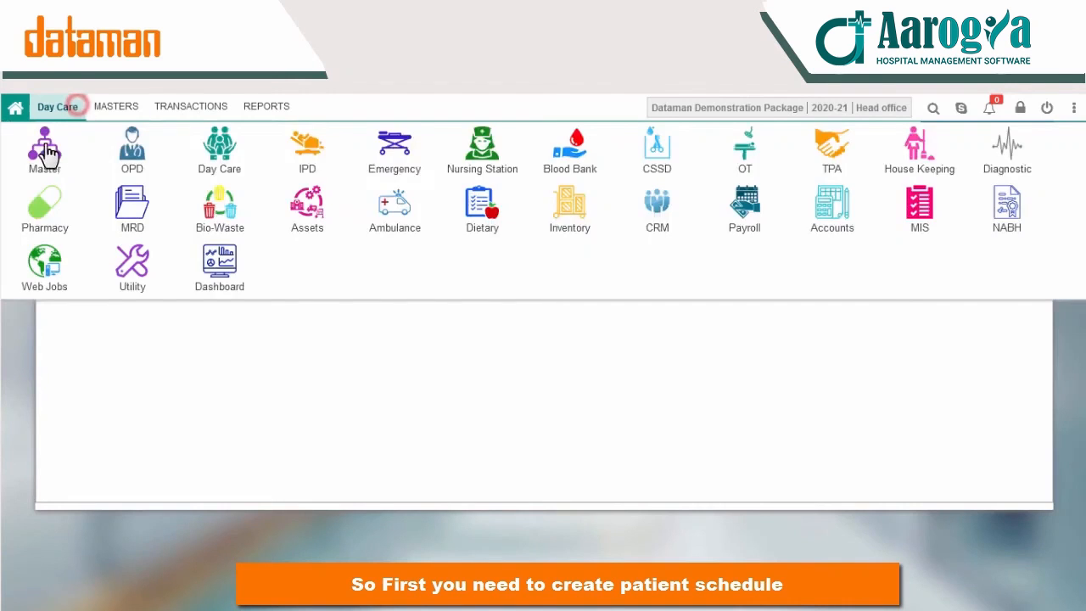
left_click(44, 145)
left_click(101, 107)
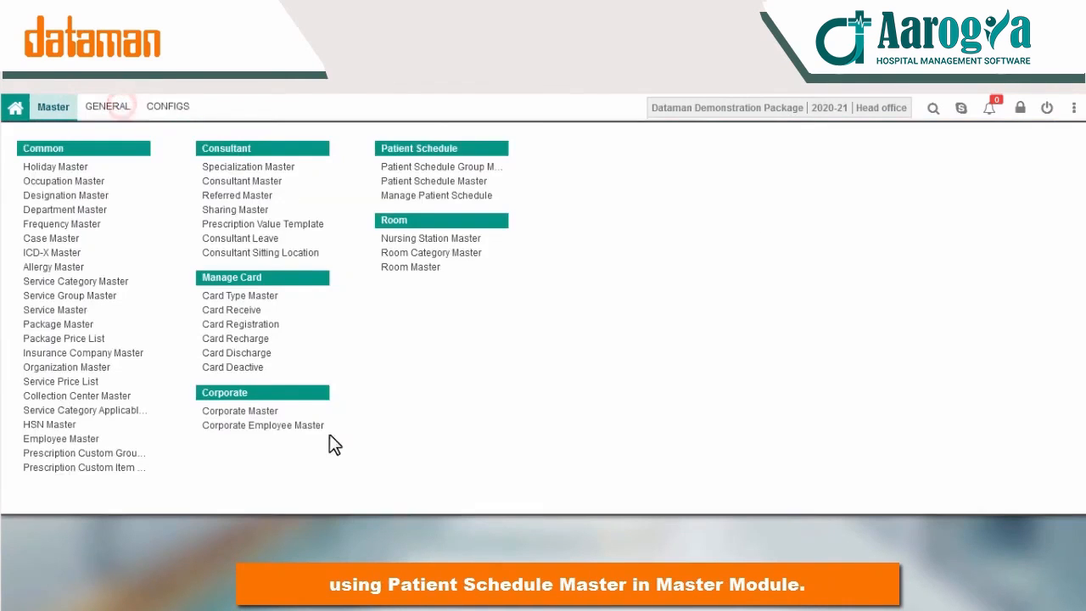
left_click(436, 182)
left_click(98, 132)
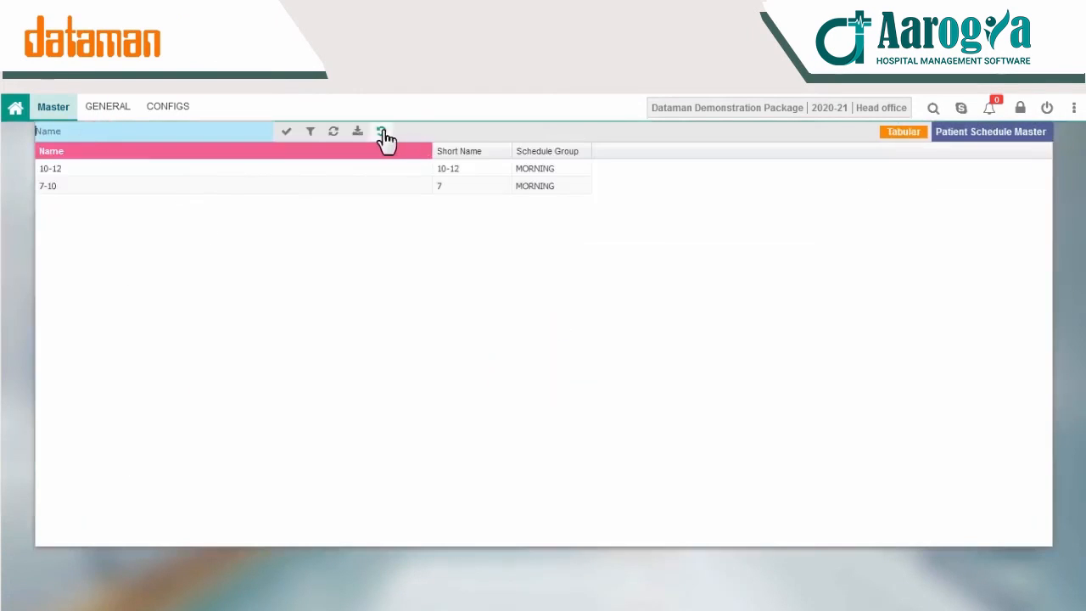
left_click(382, 130)
Step: Load the first patient into Manage Patient Schedule and dismiss the no-schedule alert
left_click(91, 107)
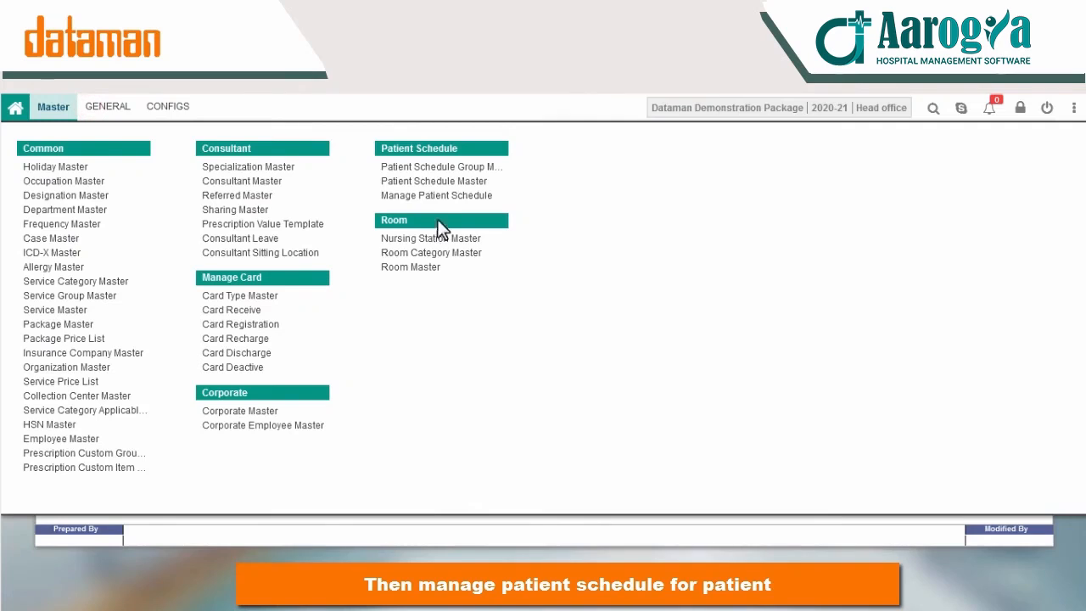
left_click(436, 202)
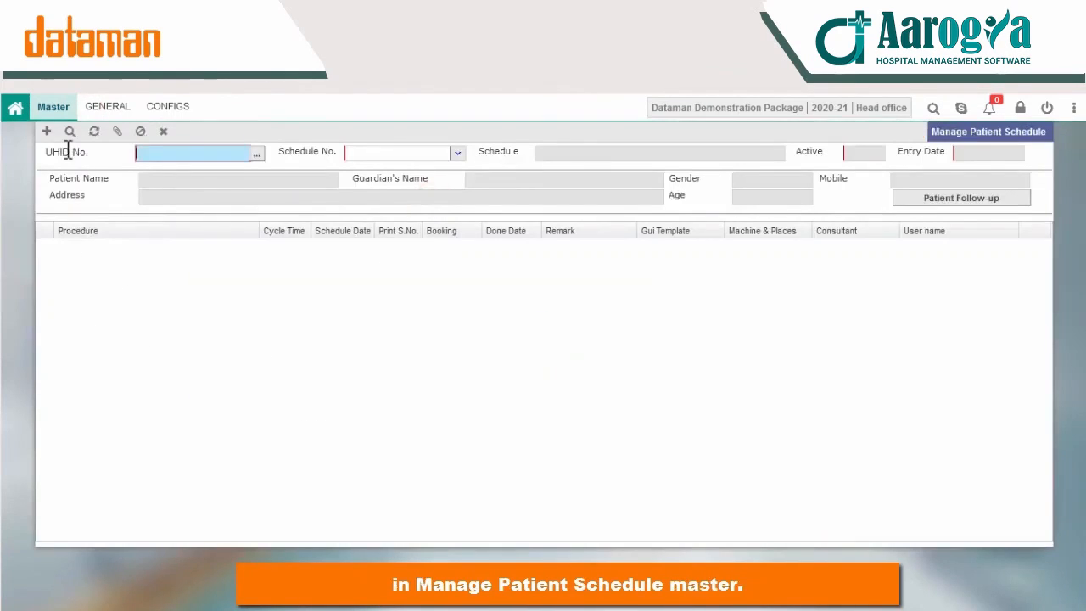
left_click(256, 153)
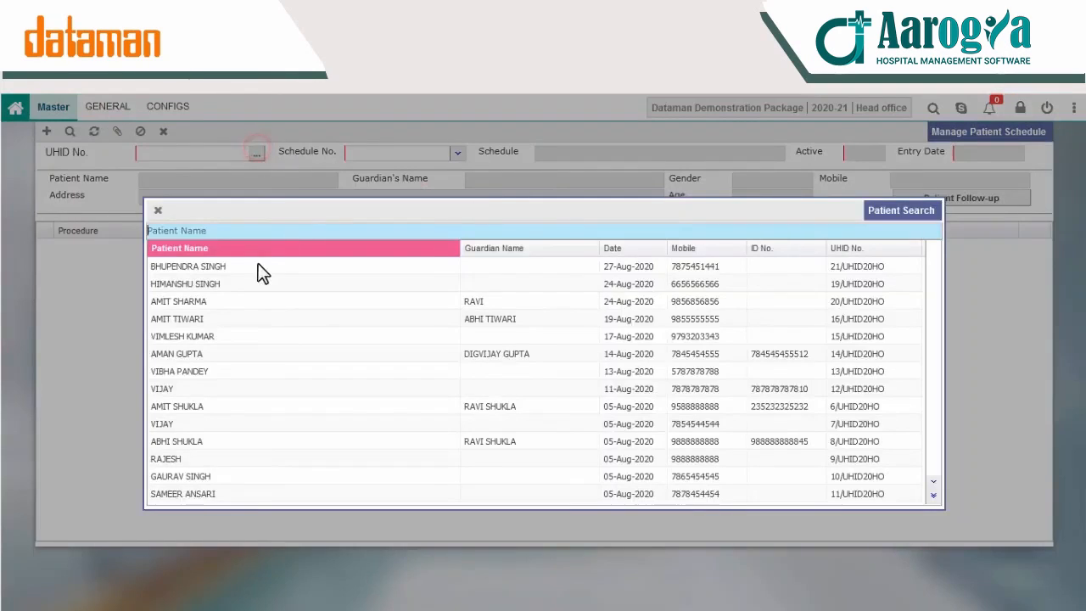
double_click(206, 268)
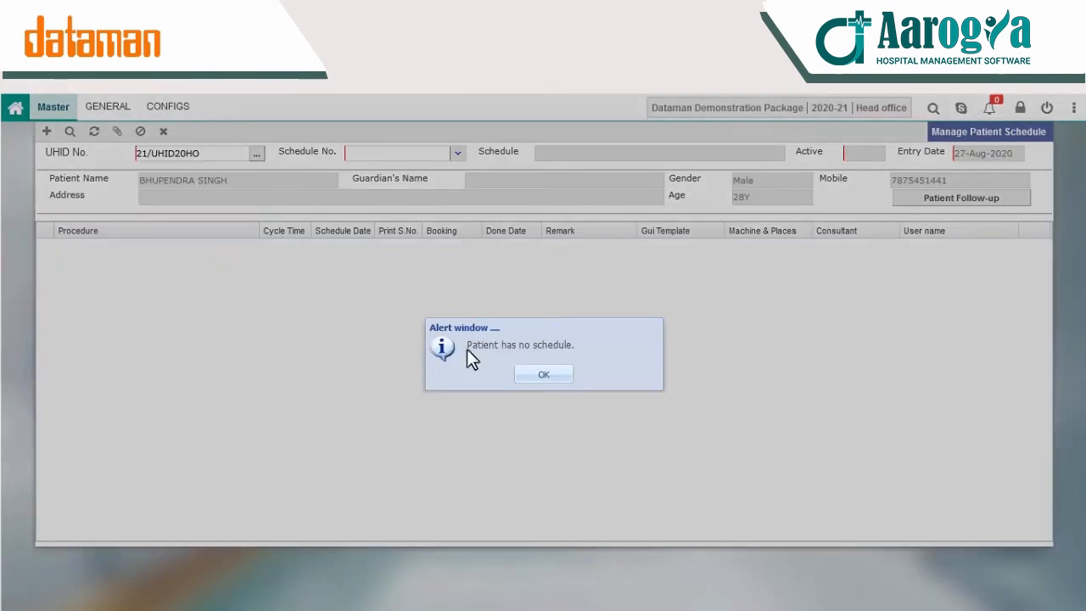
left_click(544, 378)
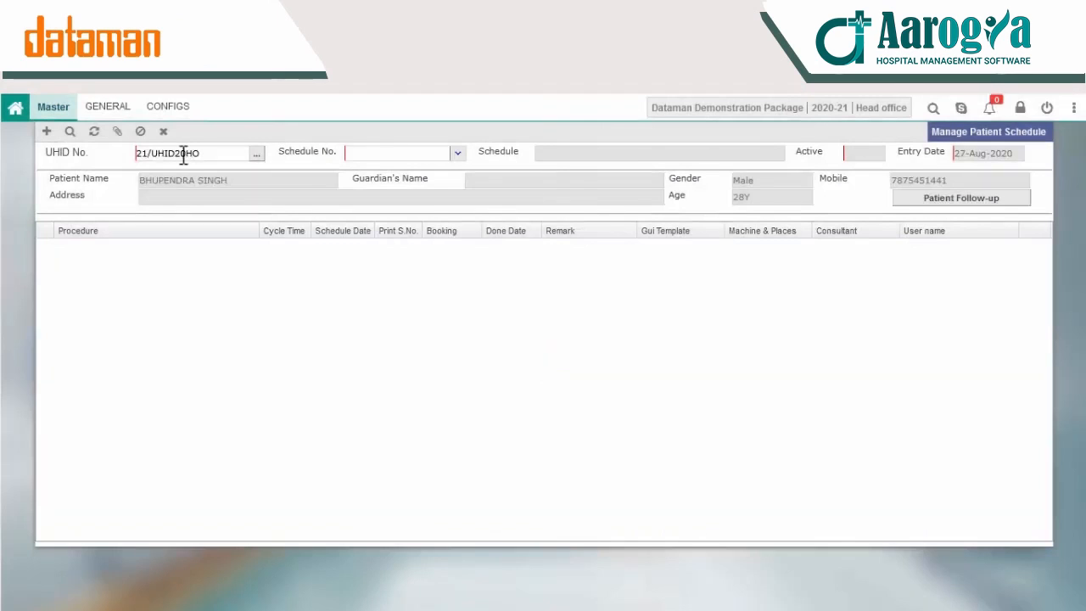
Step: Add a 10-12 schedule for the patient and save it, confirming Yes
left_click(48, 132)
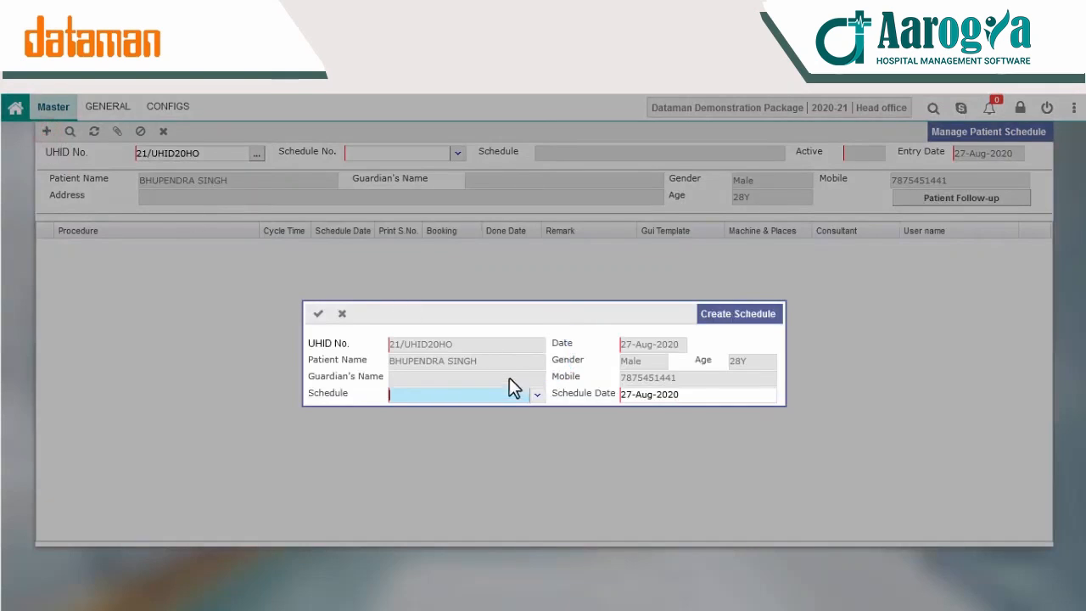
left_click(536, 397)
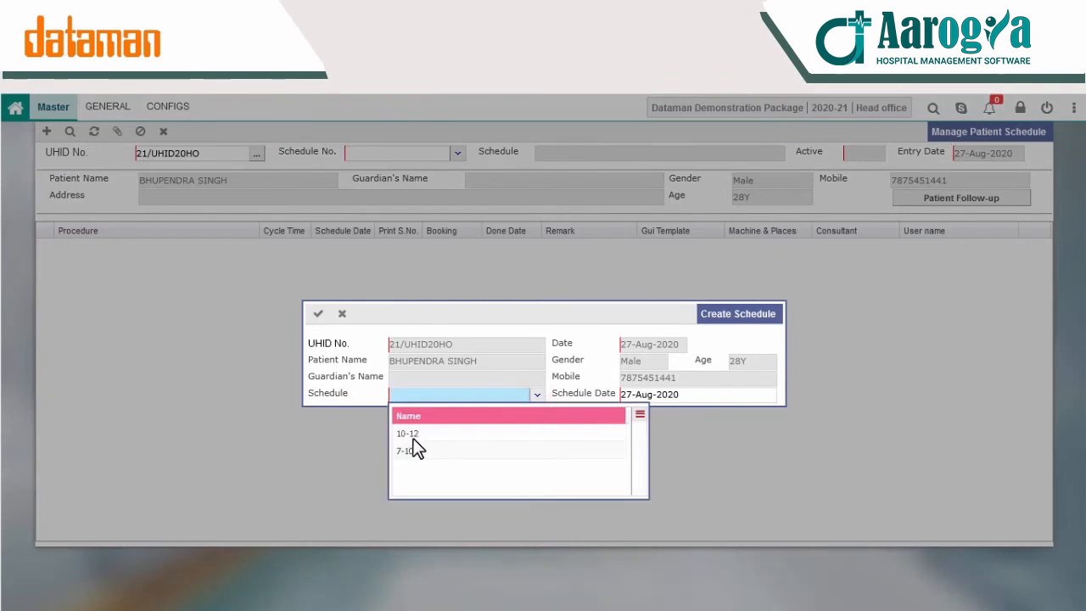
left_click(408, 434)
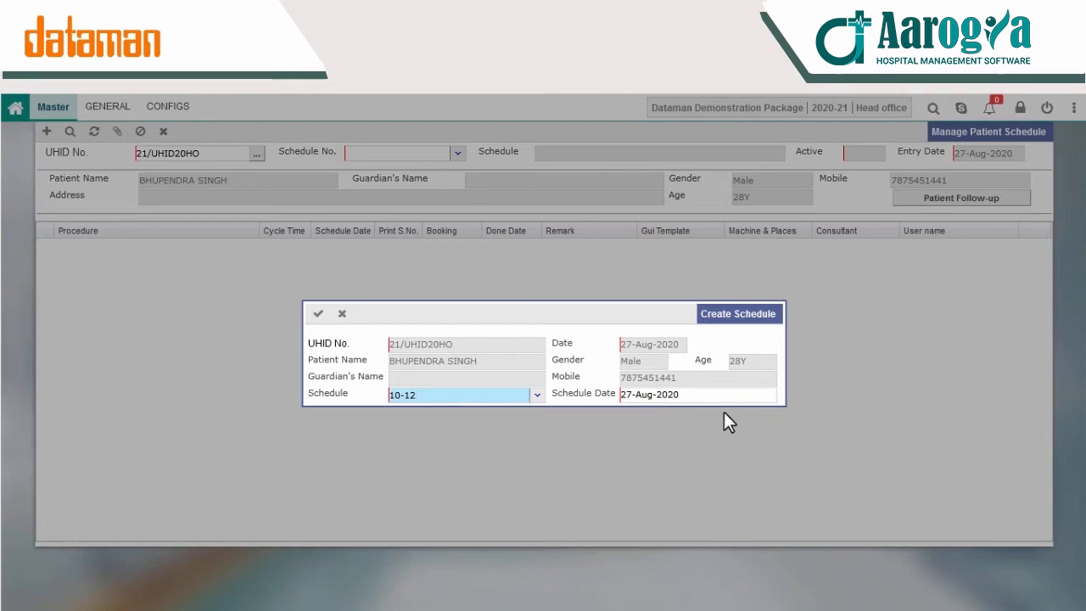
left_click(318, 314)
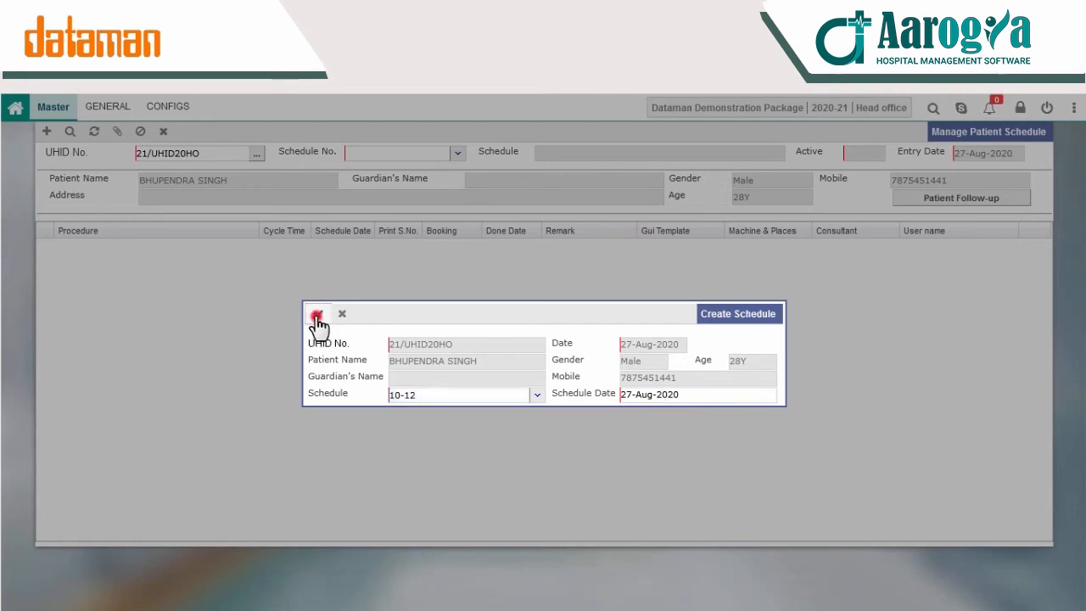
left_click(501, 381)
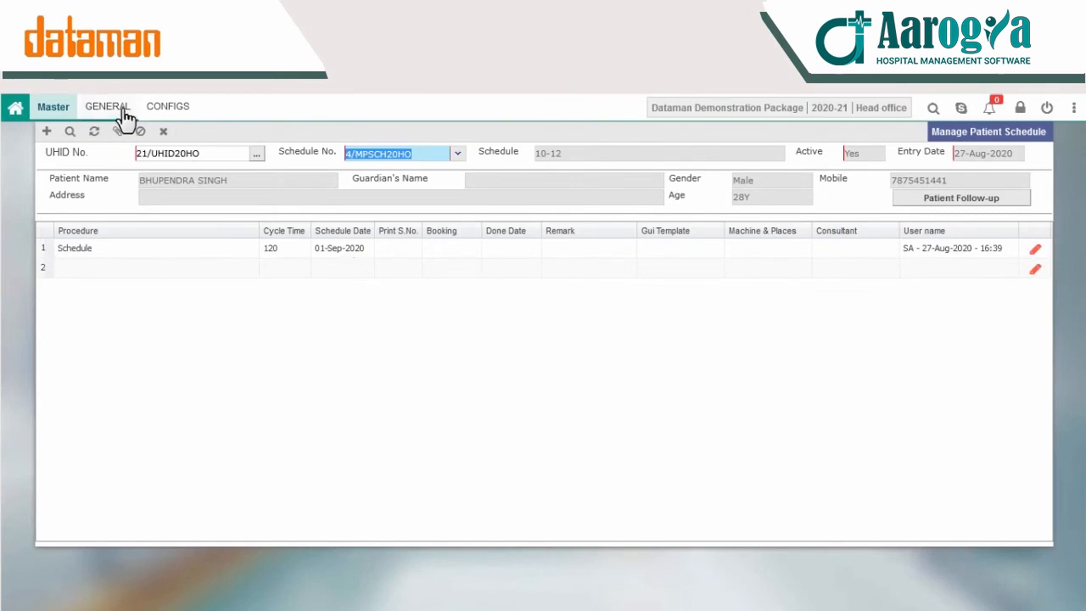
left_click(53, 110)
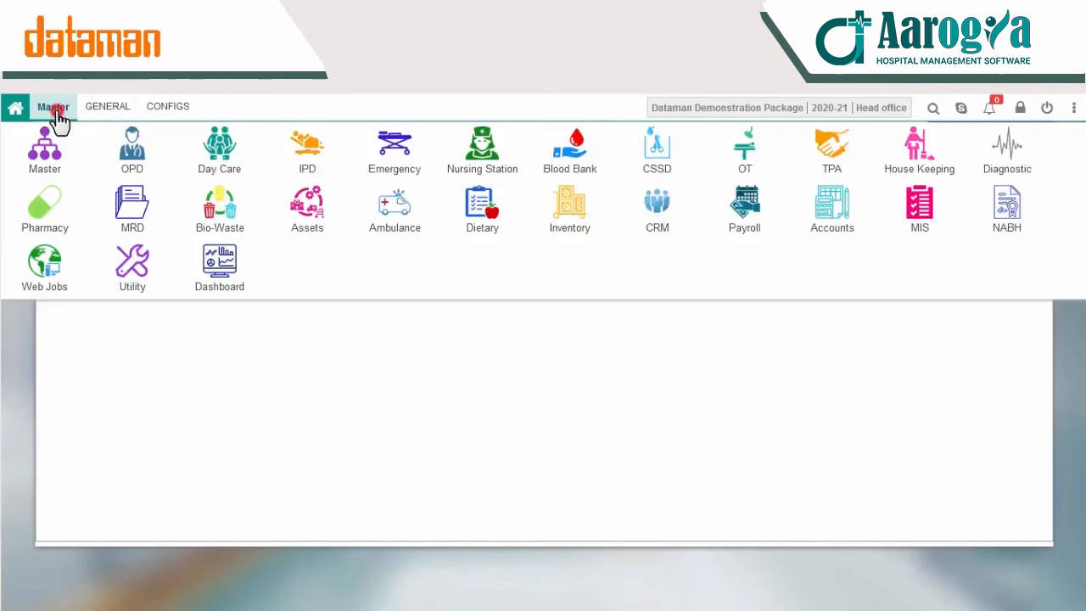
Step: Load the patient's Schedule Follow-up, showing the 10-12 session due 01-Sep-2020
left_click(218, 144)
left_click(170, 111)
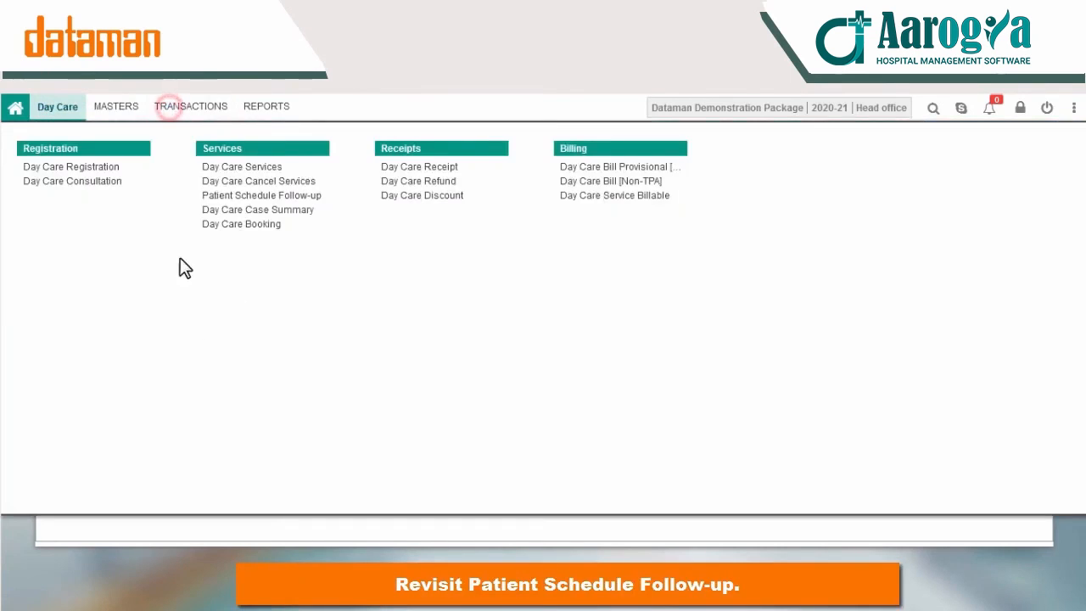
left_click(306, 196)
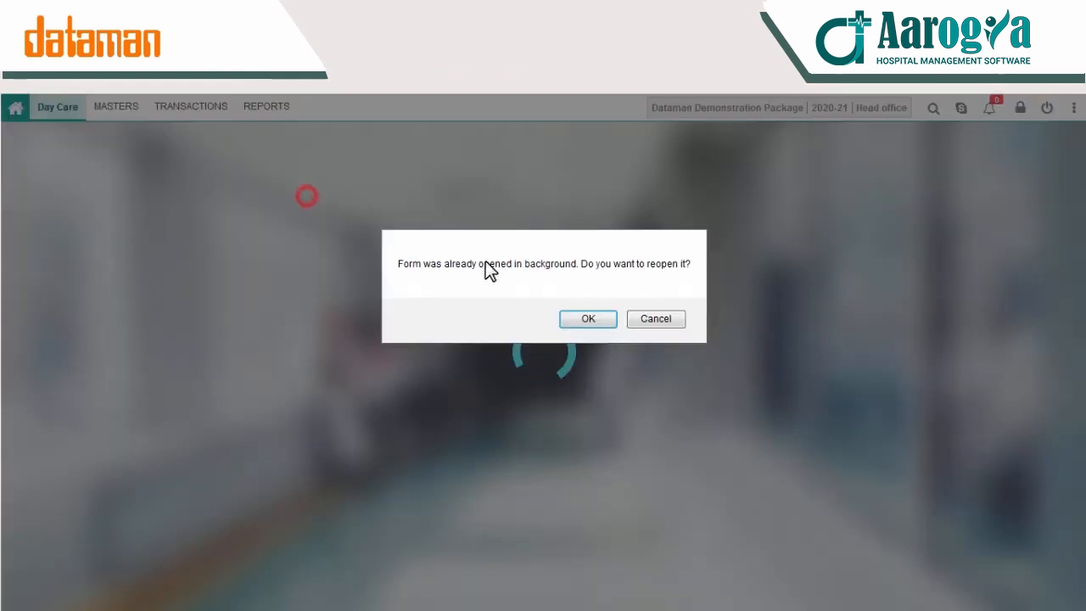
left_click(578, 322)
left_click(226, 156)
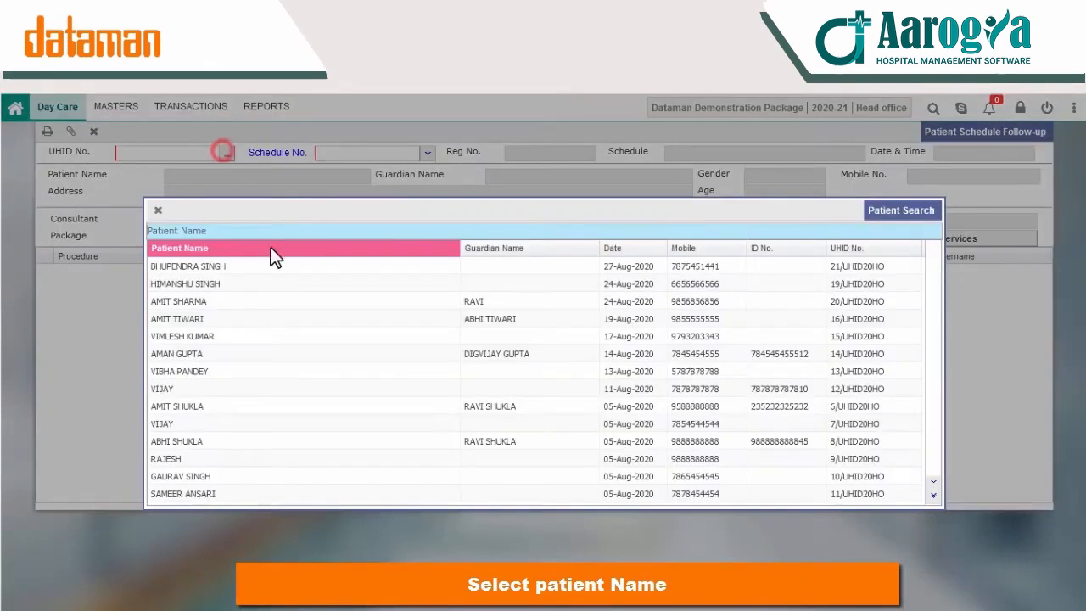
double_click(199, 269)
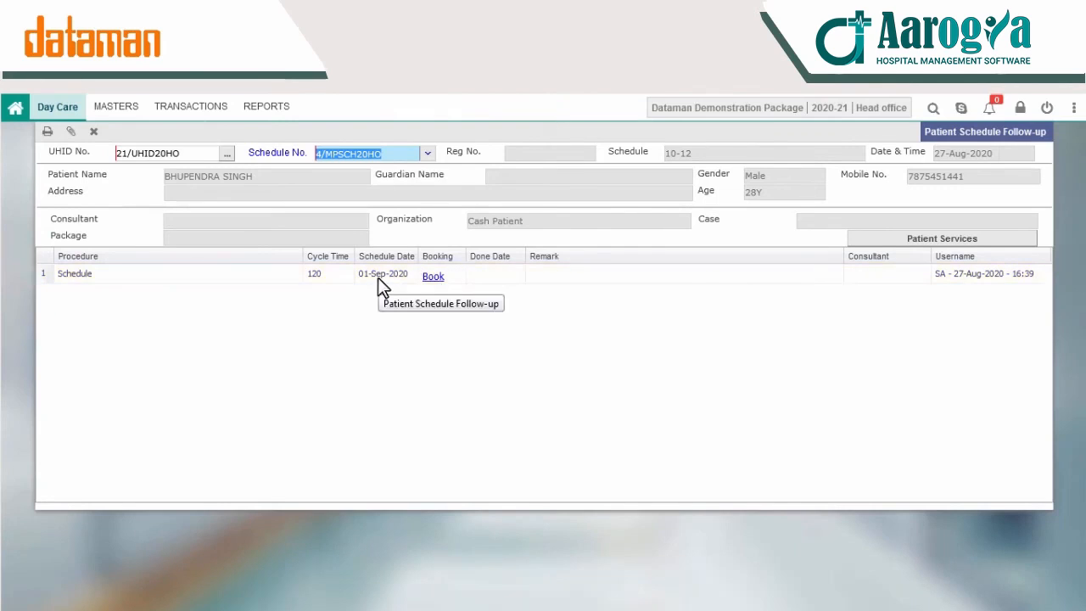
left_click(717, 319)
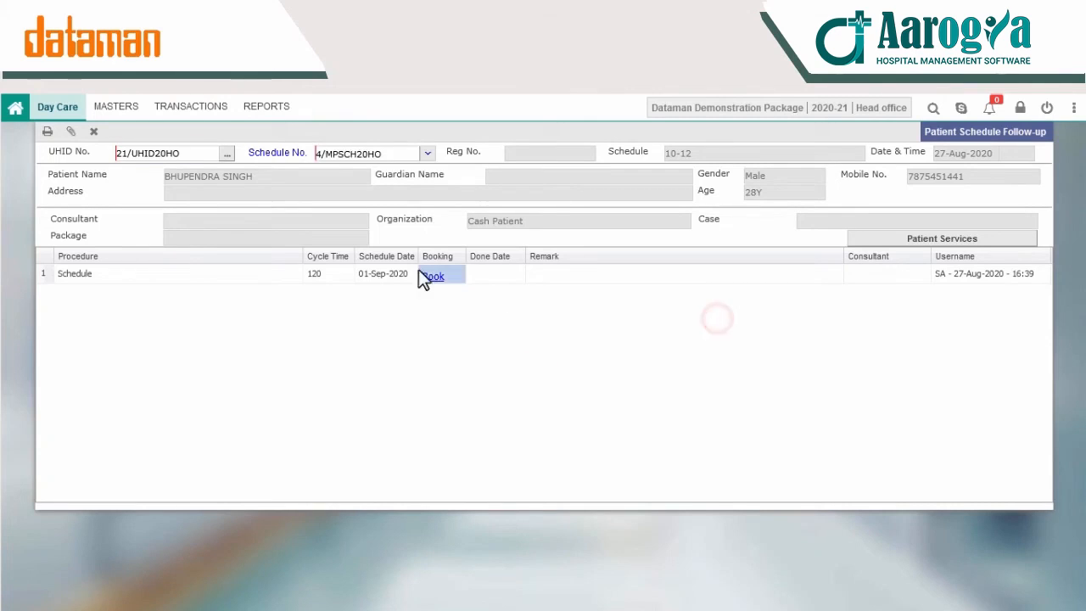
left_click(177, 111)
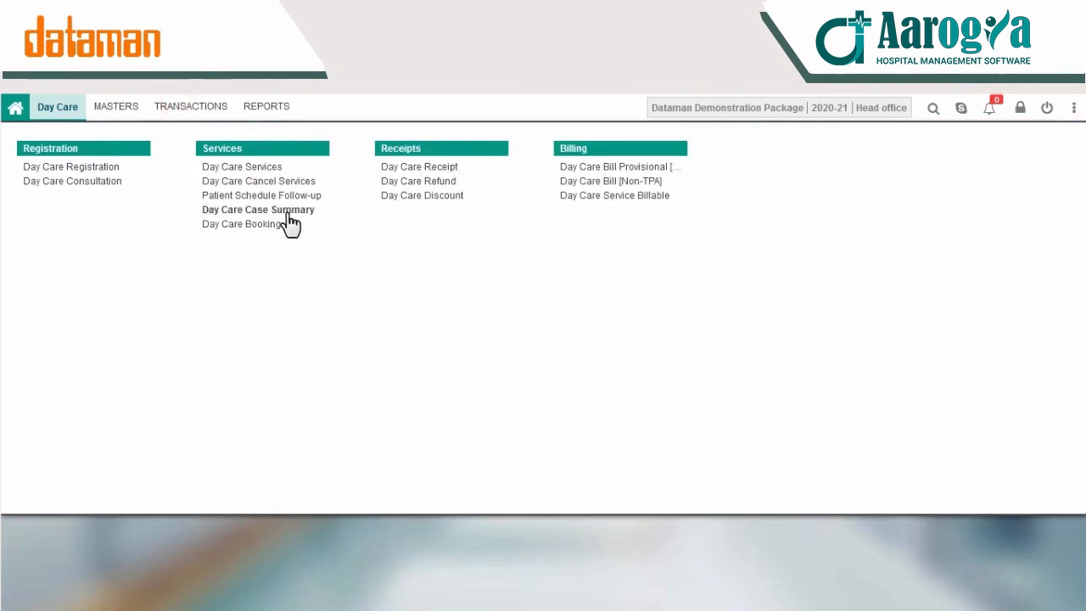
Step: Open the patient's Day Care Case Summary and save their routine vitals
left_click(249, 211)
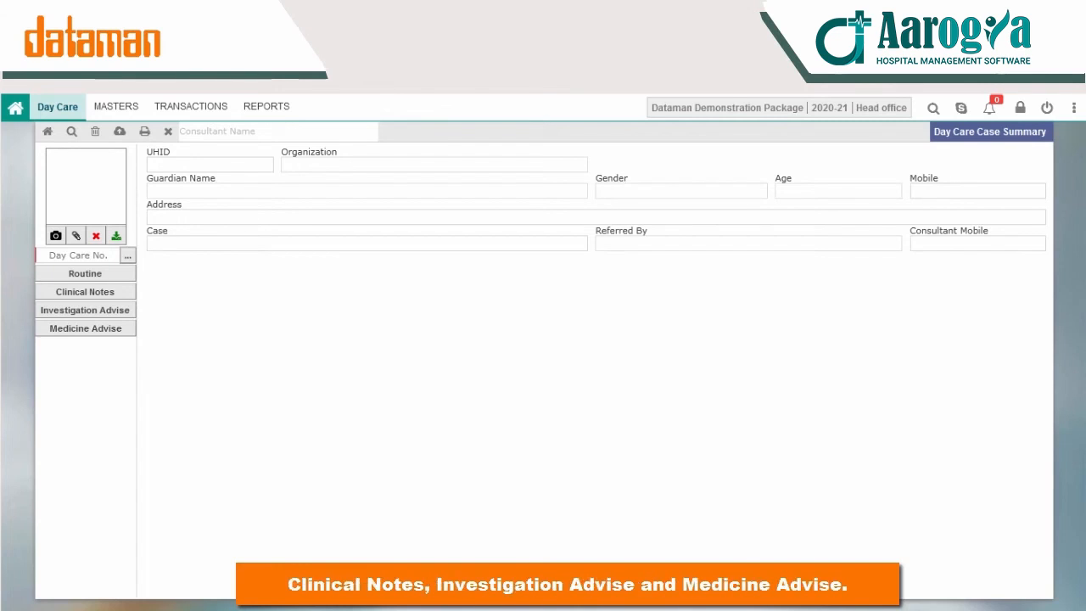
left_click(127, 255)
double_click(301, 270)
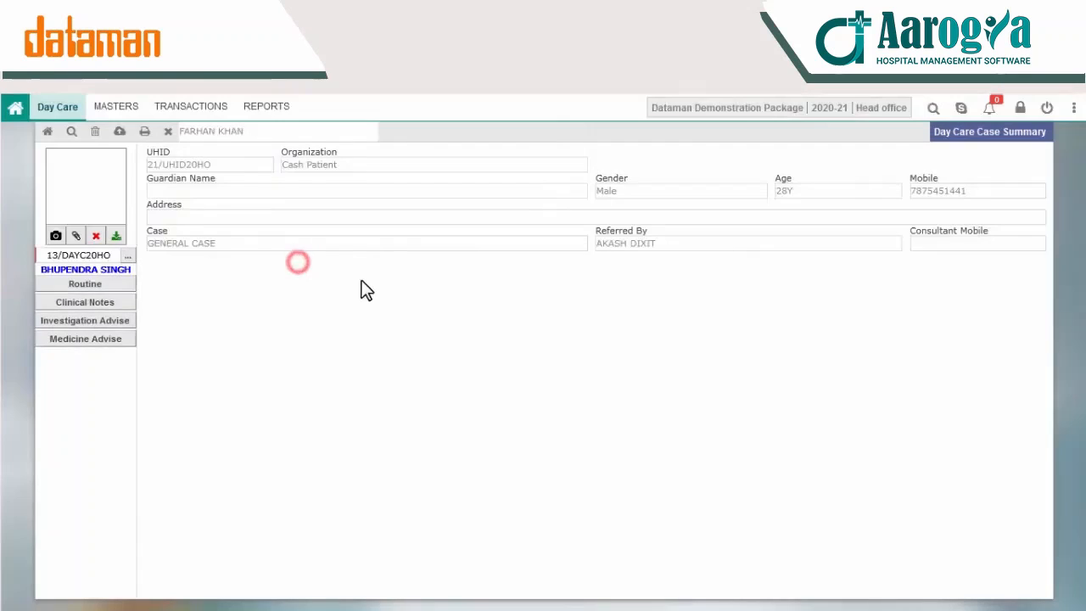
left_click(99, 285)
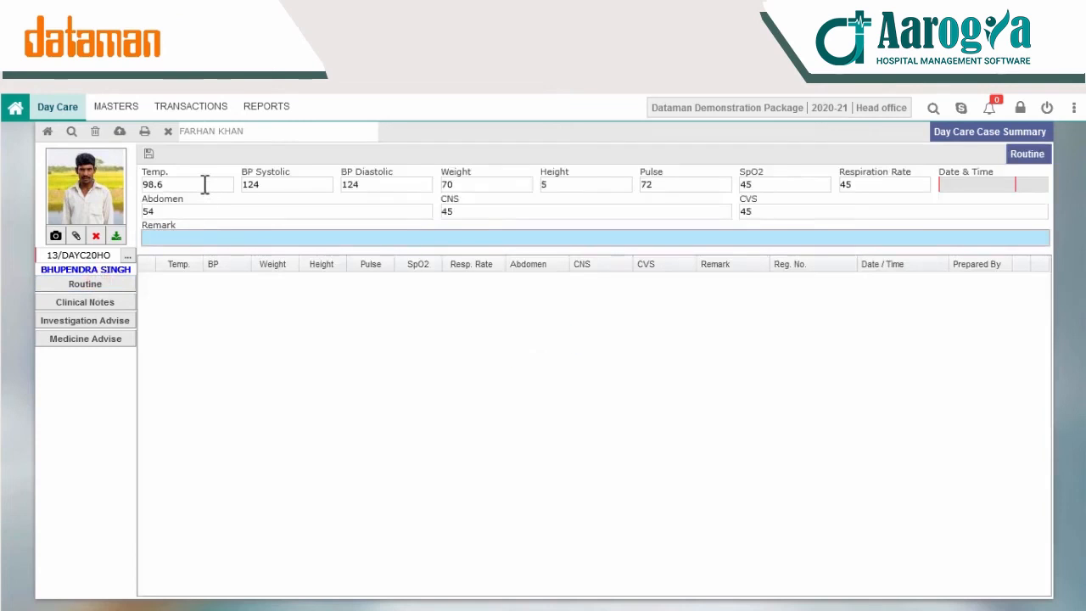
left_click(148, 154)
Step: Review the patient's clinical notes, investigation advice and medicine advice
left_click(108, 310)
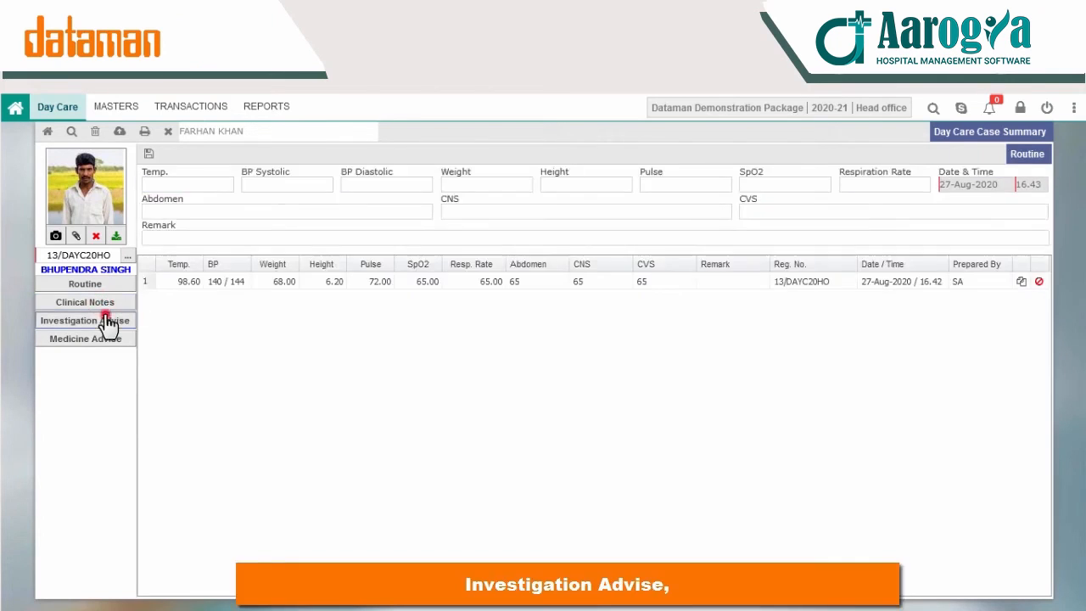
left_click(107, 320)
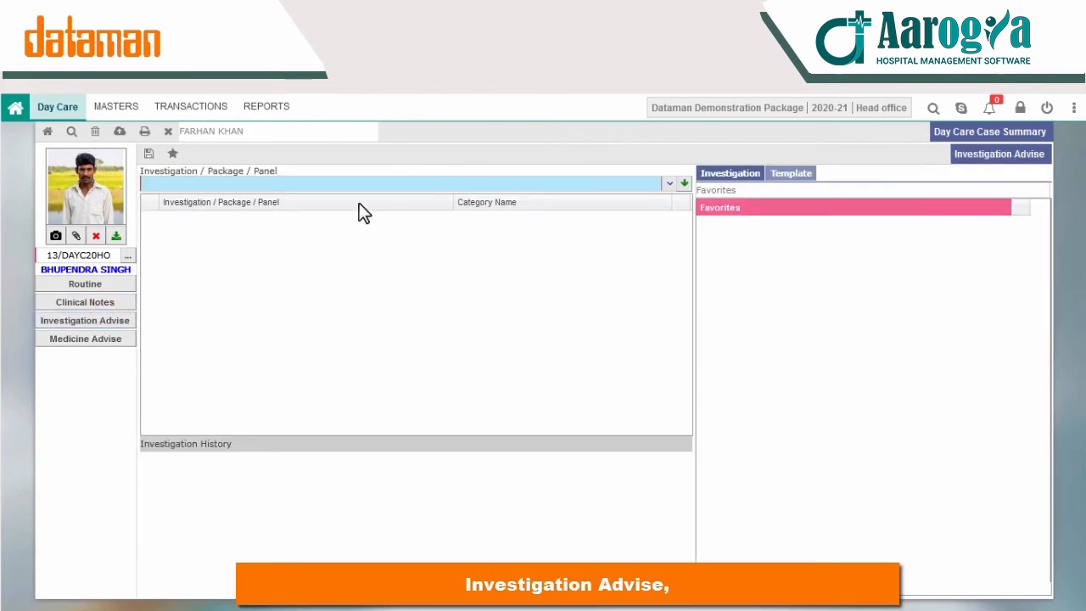
left_click(93, 339)
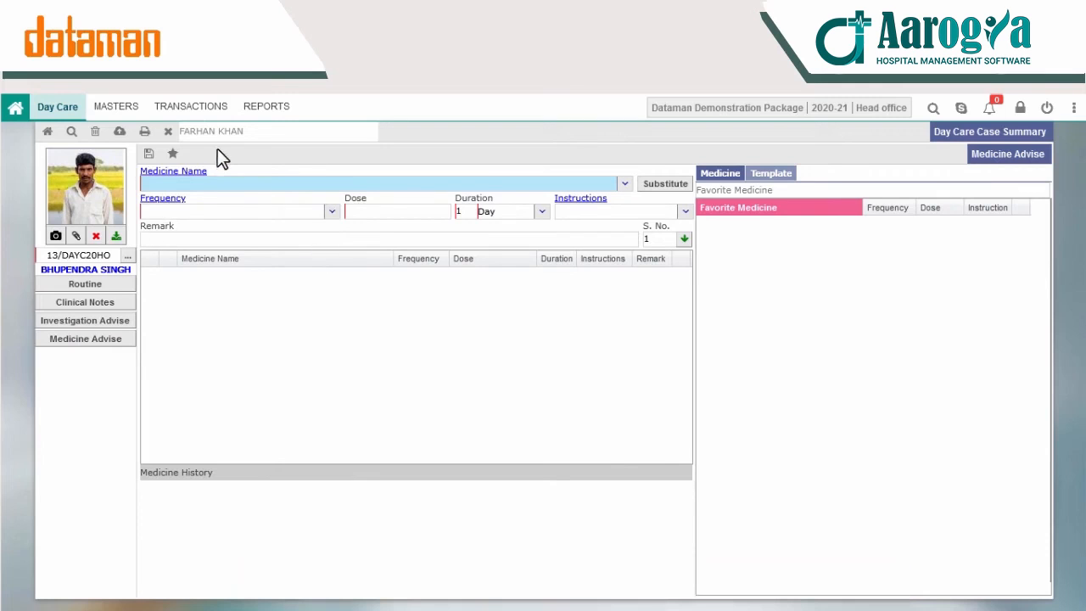
left_click(190, 108)
left_click(425, 181)
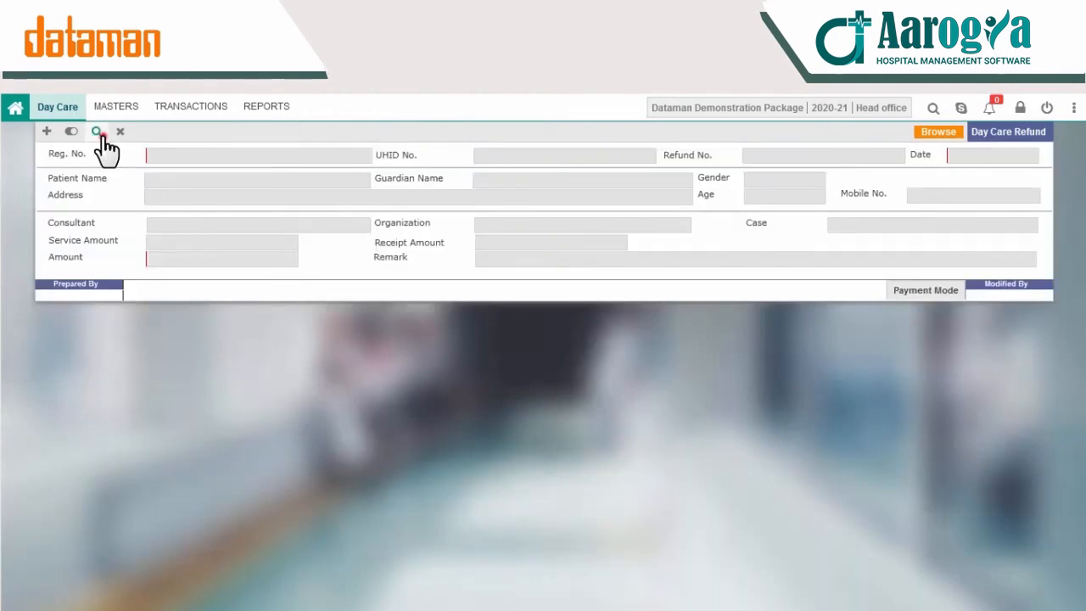
Step: Open an existing day care refund, preview its printed receipt, then open Day Care Discount
left_click(98, 131)
double_click(205, 167)
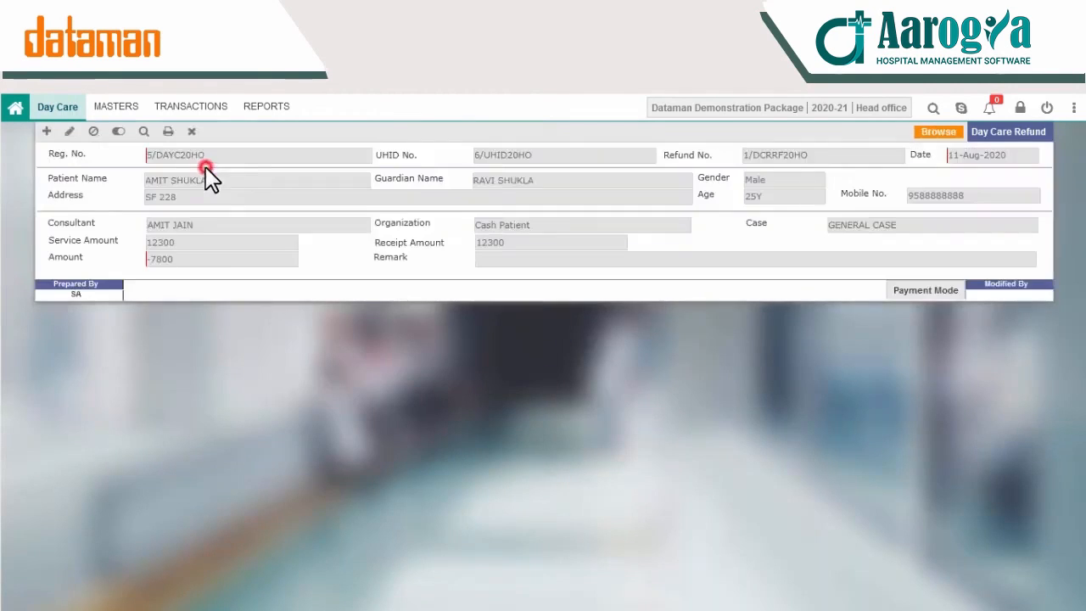
left_click(169, 134)
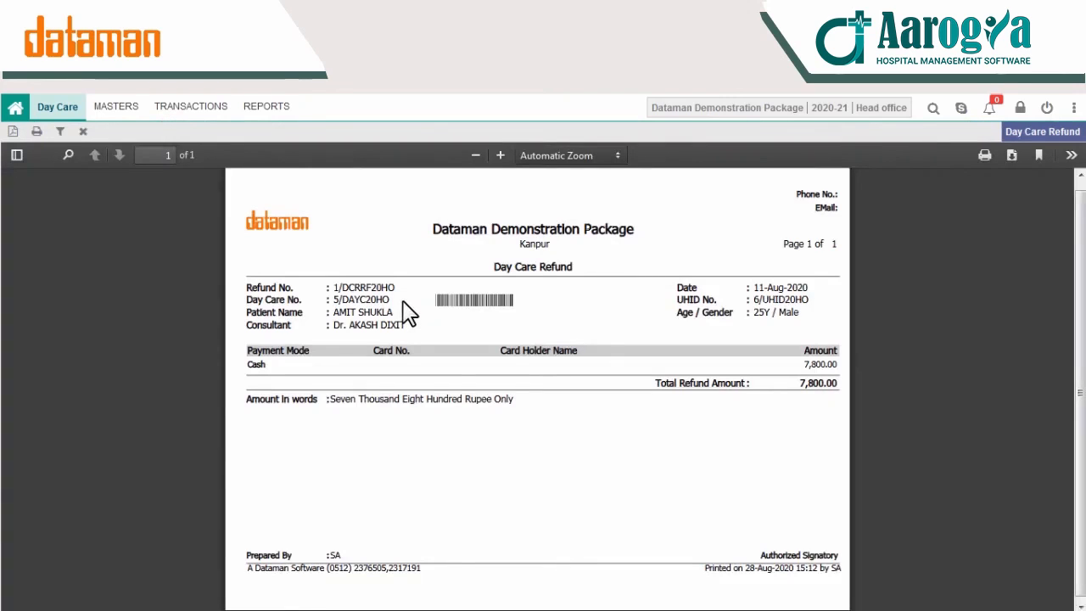
left_click(84, 132)
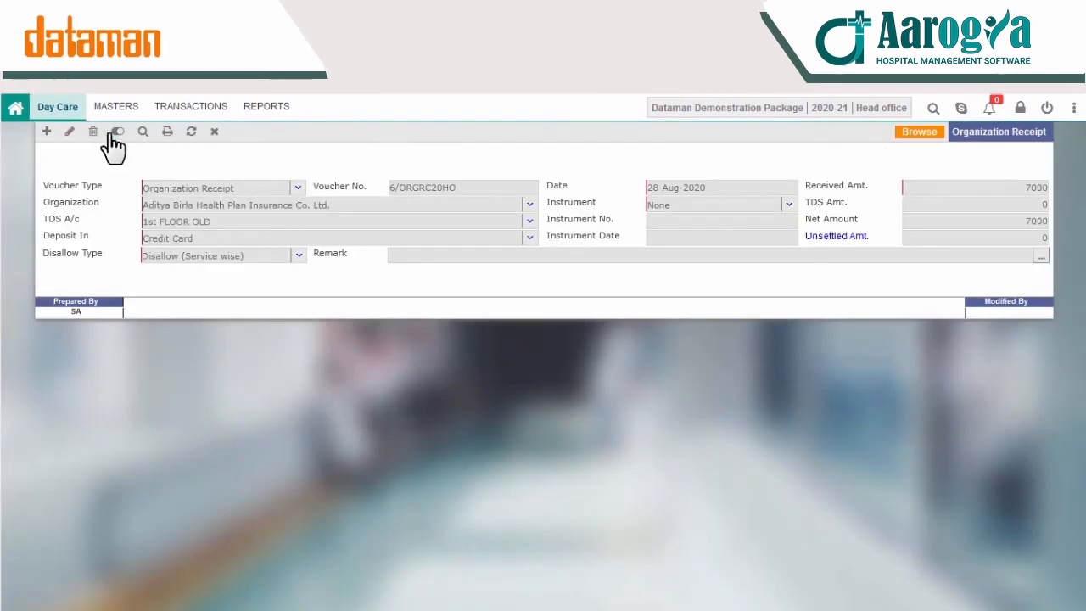
left_click(185, 120)
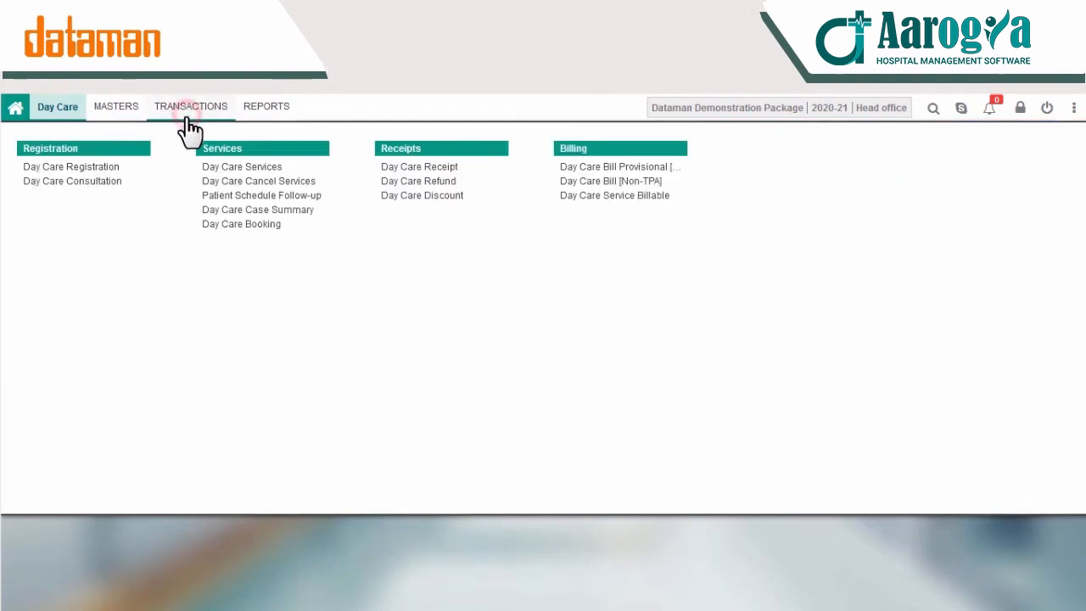
left_click(434, 197)
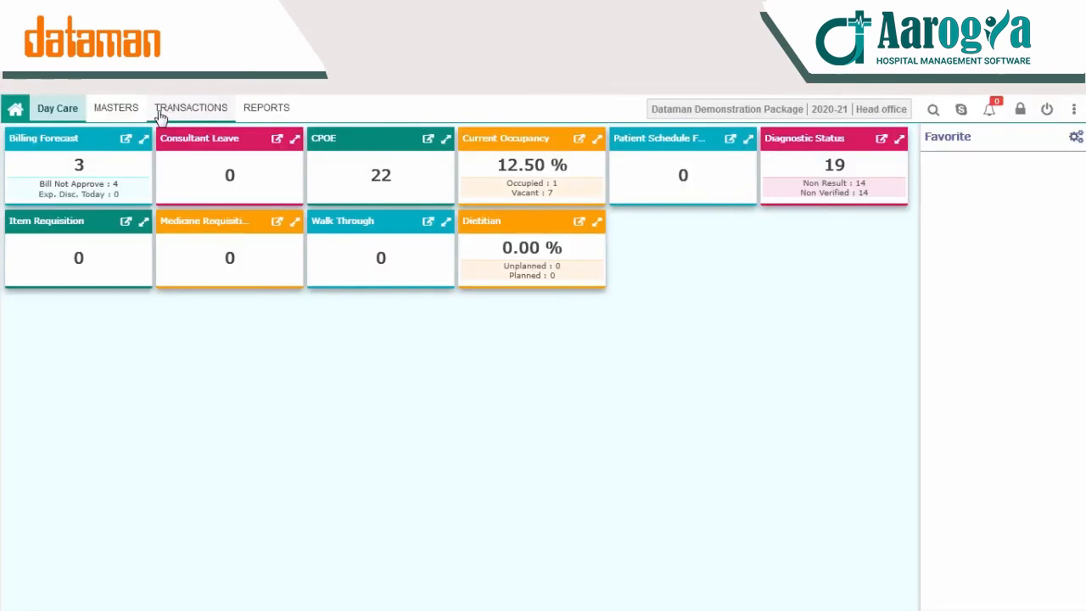
Step: Return to the Day Care module and open the Nursing Station Master from MASTERS
left_click(62, 113)
left_click(221, 159)
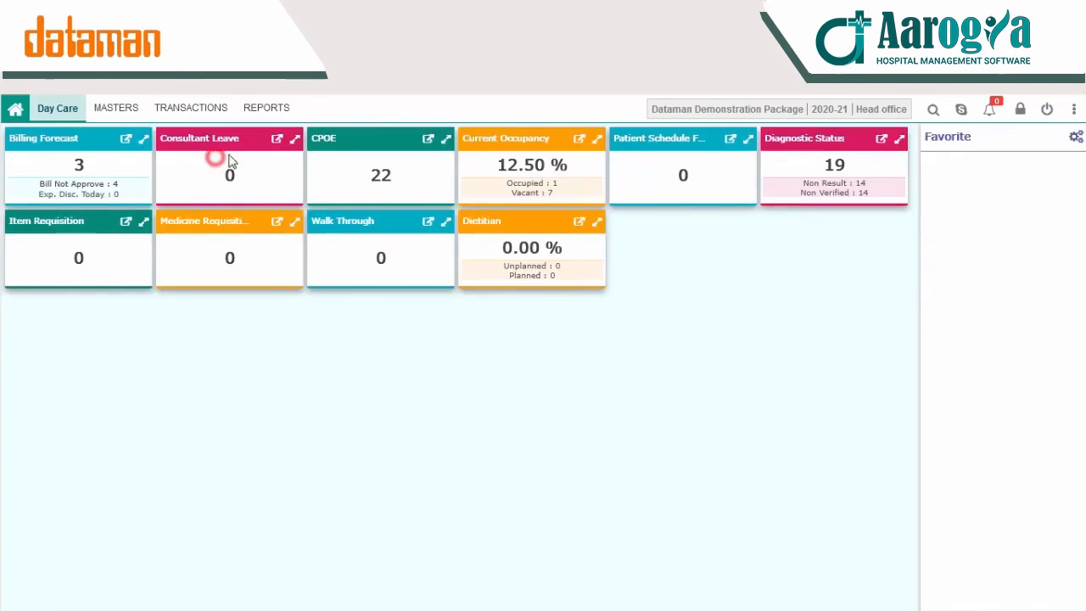
left_click(119, 108)
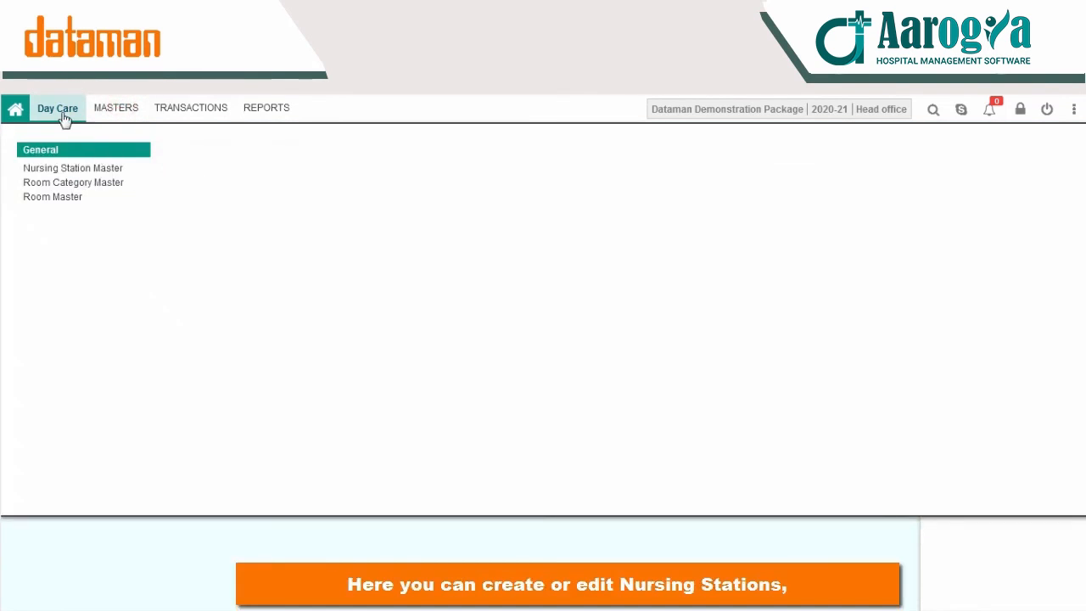
left_click(251, 232)
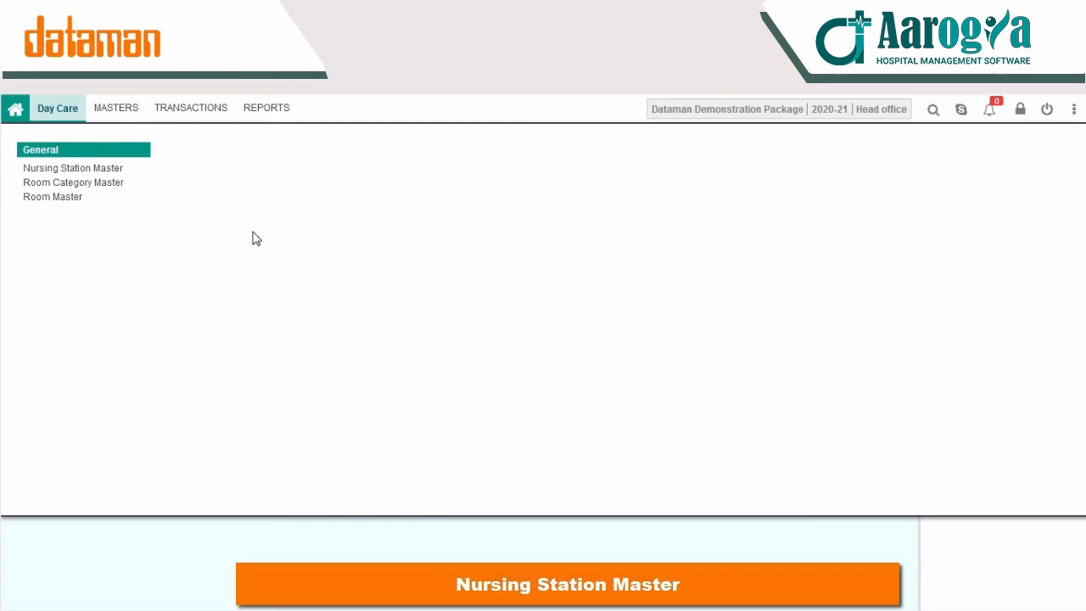
left_click(75, 169)
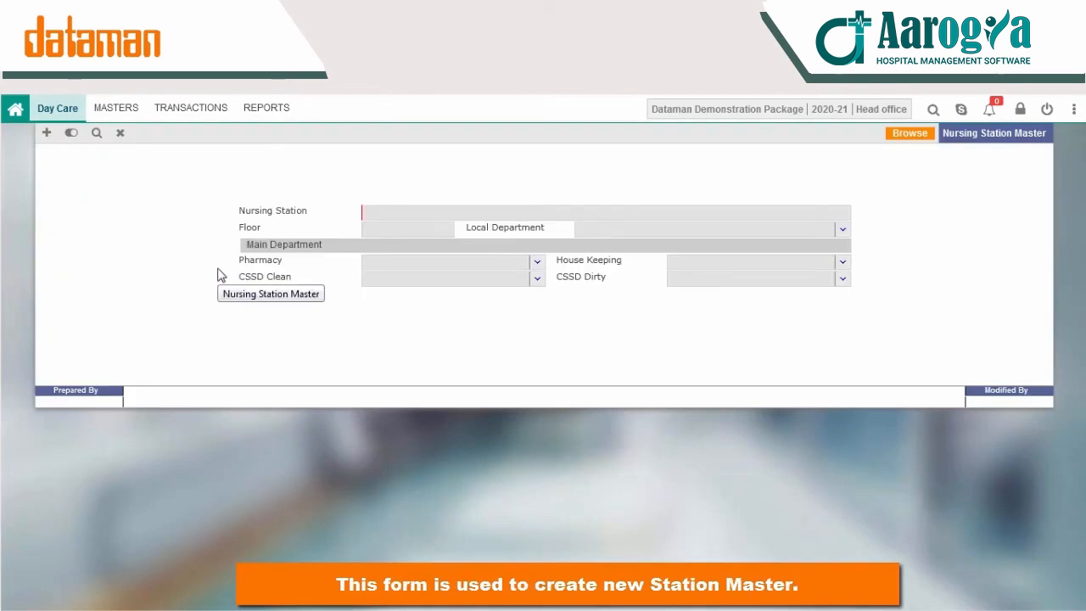
Step: Enter a new SECOND FLOOR nursing station on floor 2 with local department Dignostics
left_click(37, 133)
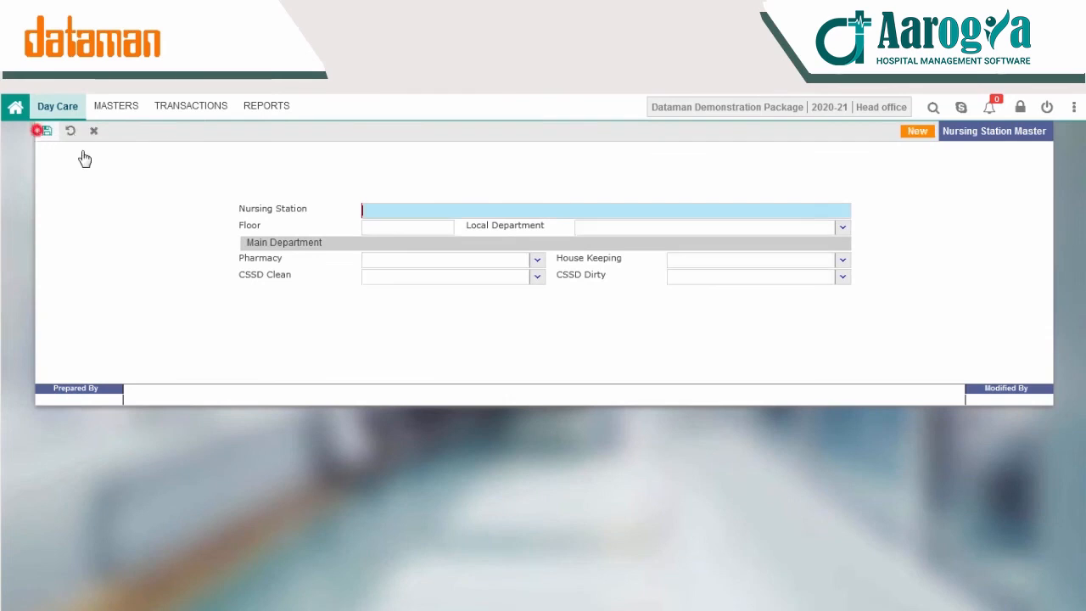
type("SECOND FLOOR")
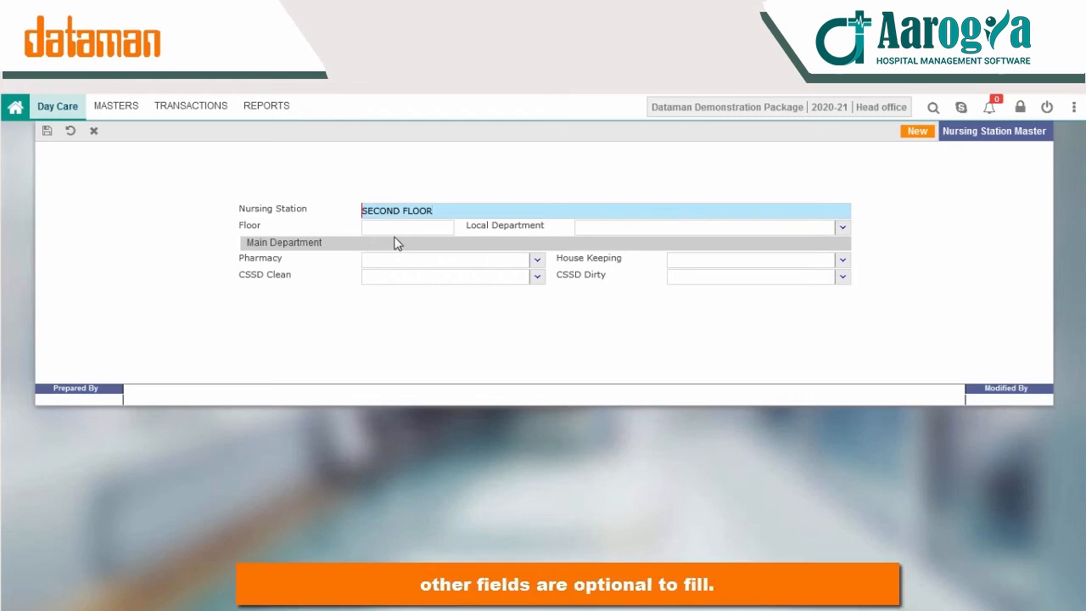
left_click(393, 245)
left_click(428, 225)
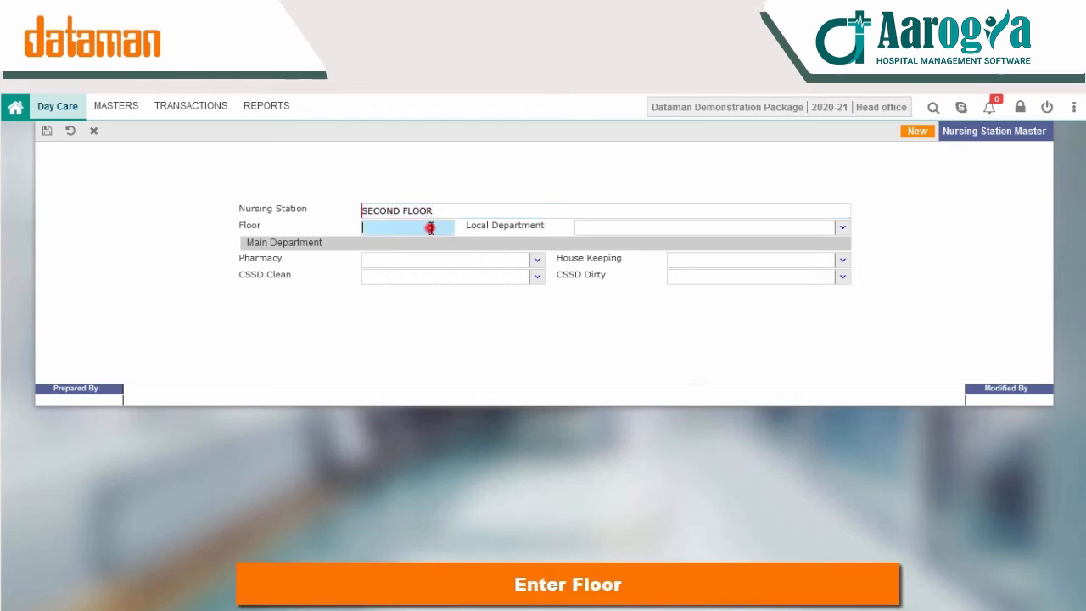
type("2")
left_click(844, 231)
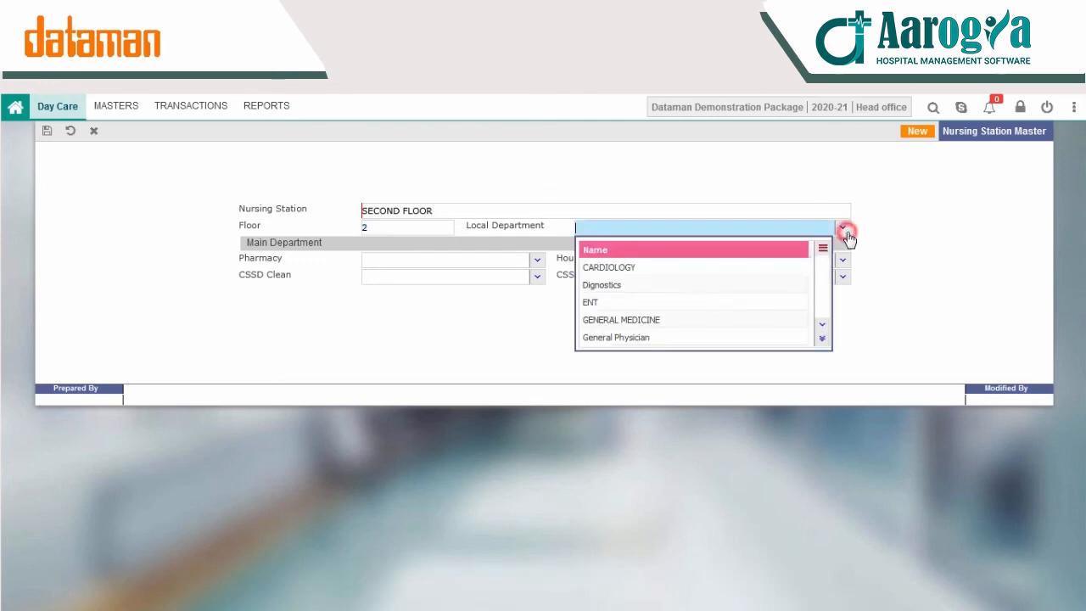
left_click(654, 285)
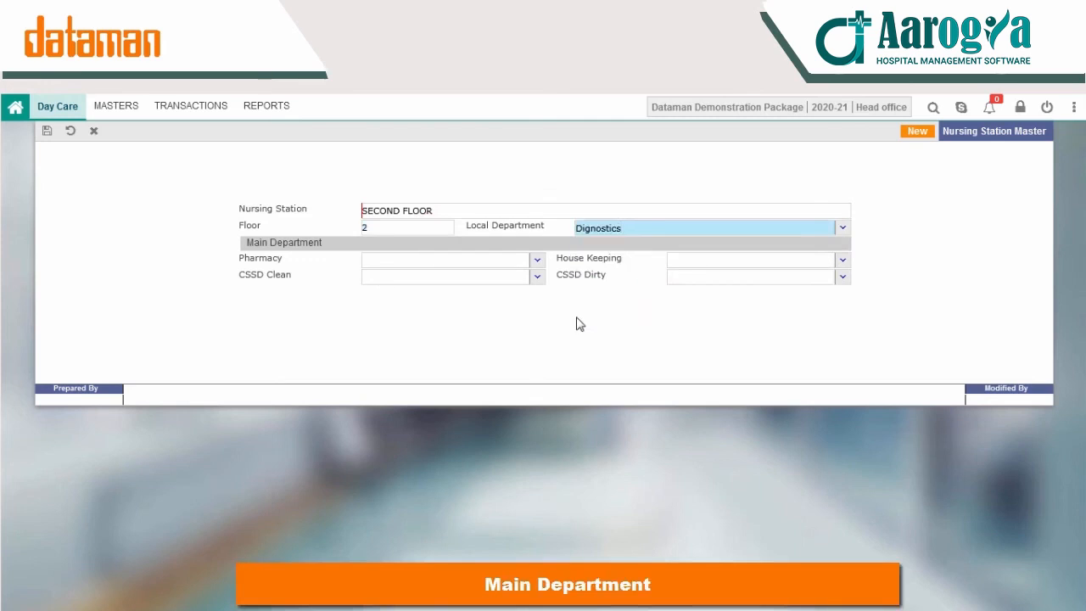
left_click(537, 260)
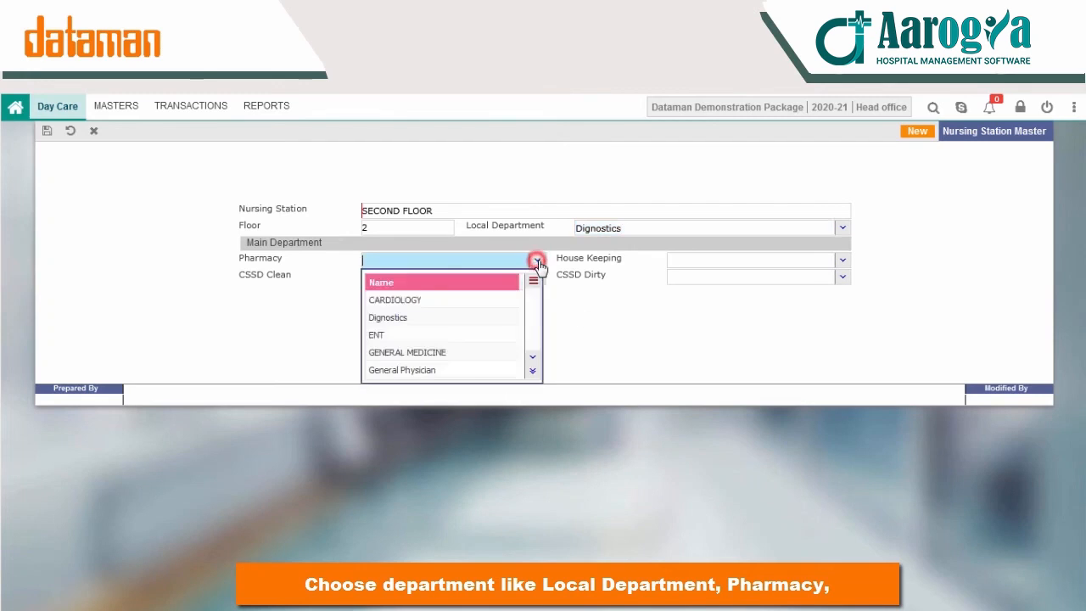
left_click(607, 287)
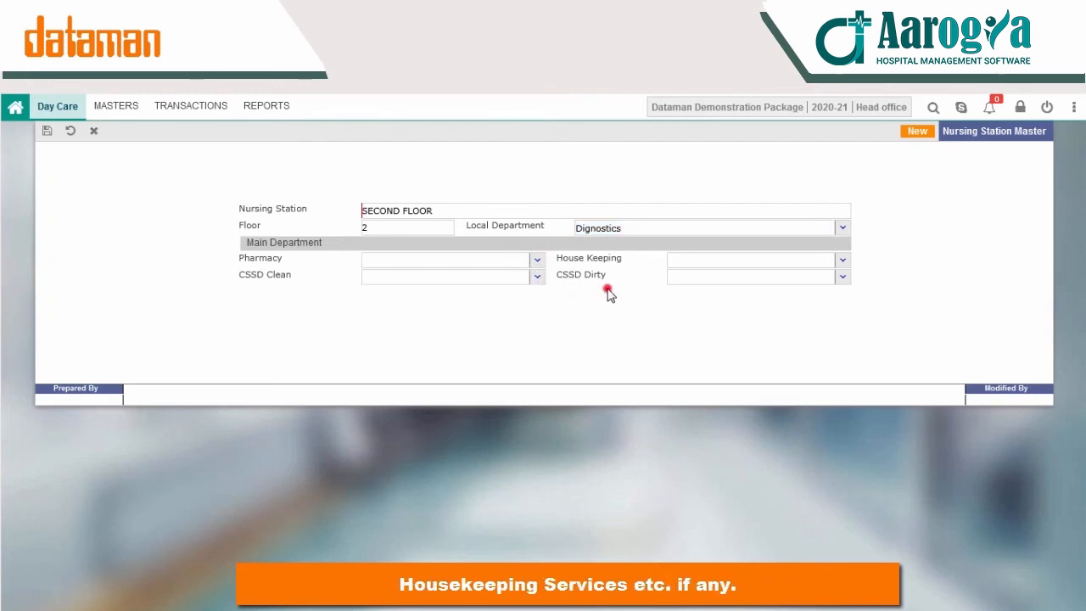
left_click(843, 260)
left_click(638, 328)
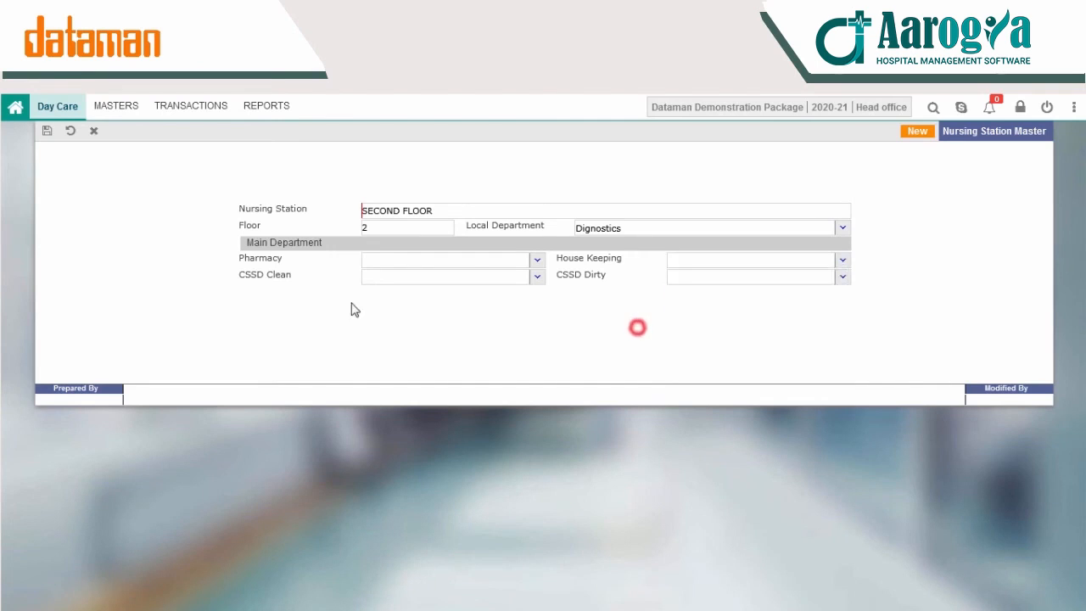
Step: Save the SECOND FLOOR nursing station, discard the blank new entry, and reopen Day Care masters
left_click(47, 109)
left_click(43, 151)
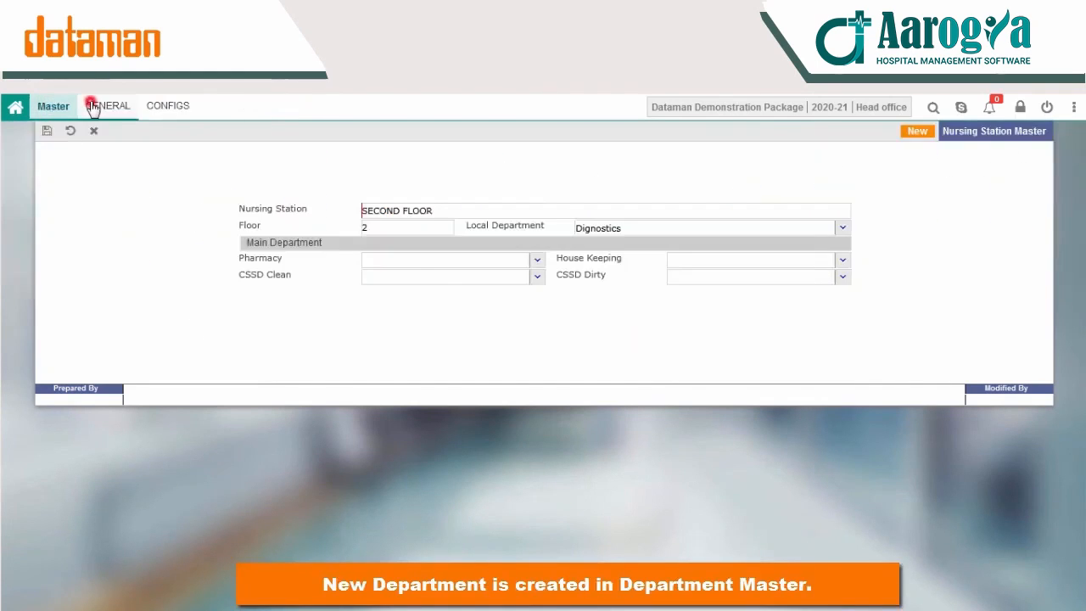
left_click(89, 105)
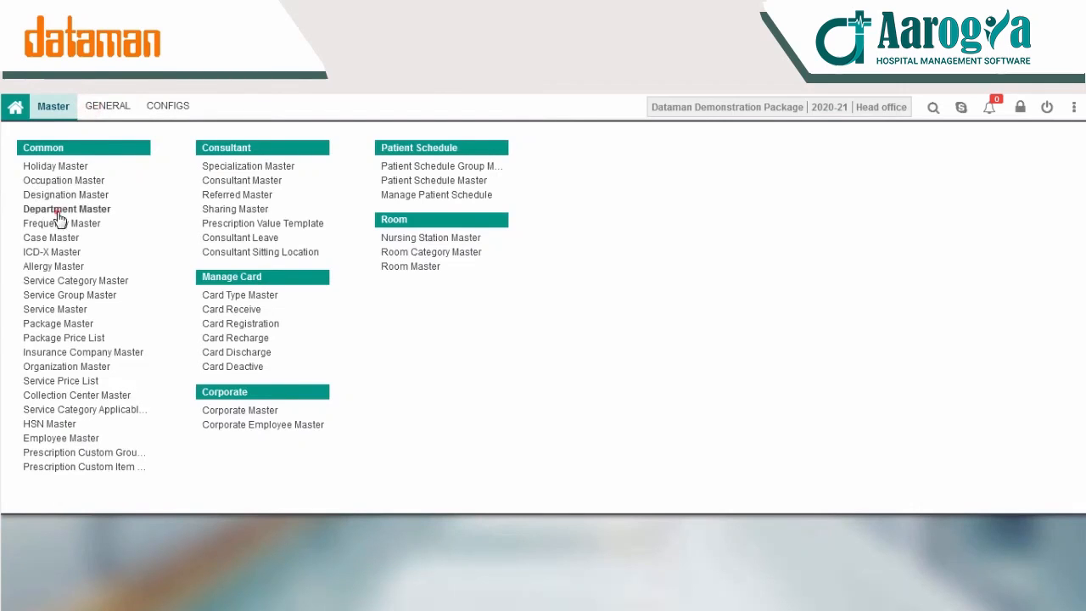
left_click(60, 211)
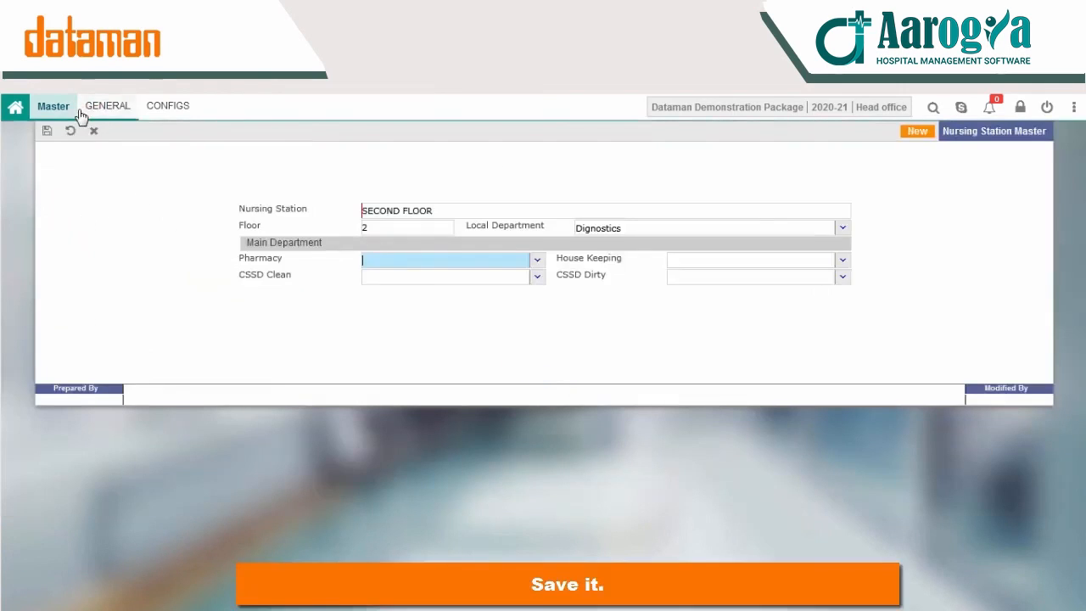
left_click(43, 138)
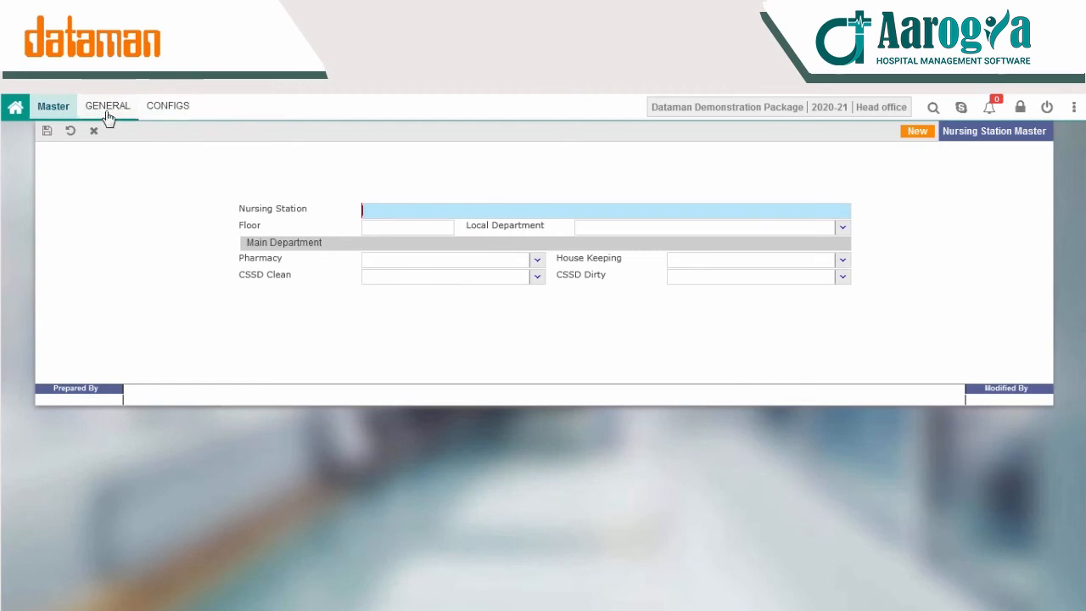
left_click(70, 132)
left_click(509, 374)
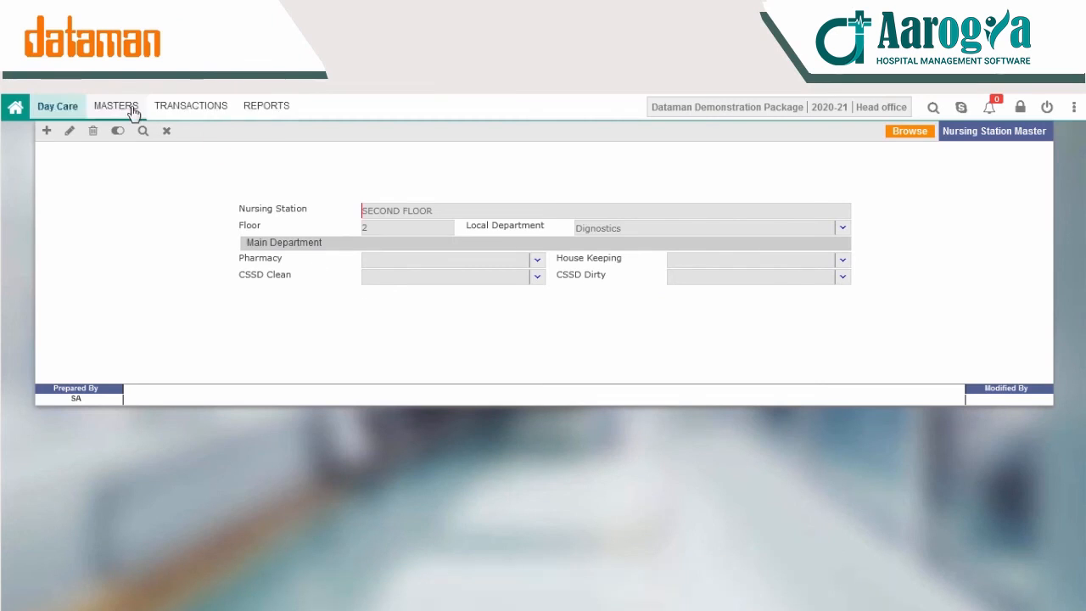
left_click(126, 107)
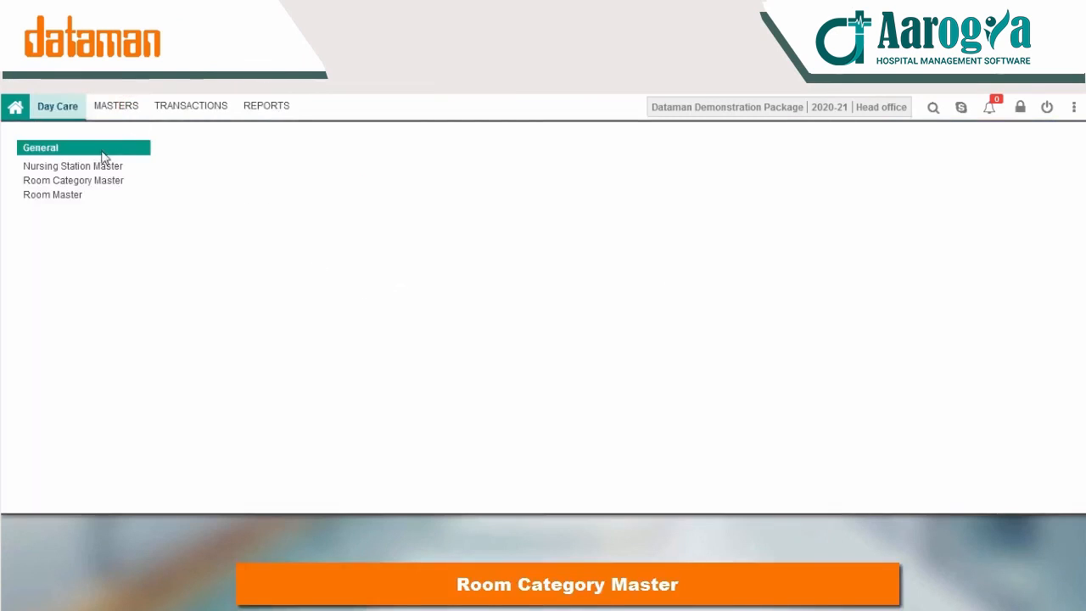
Step: Start a new room category EMERGENCY with room type Emergency
left_click(98, 180)
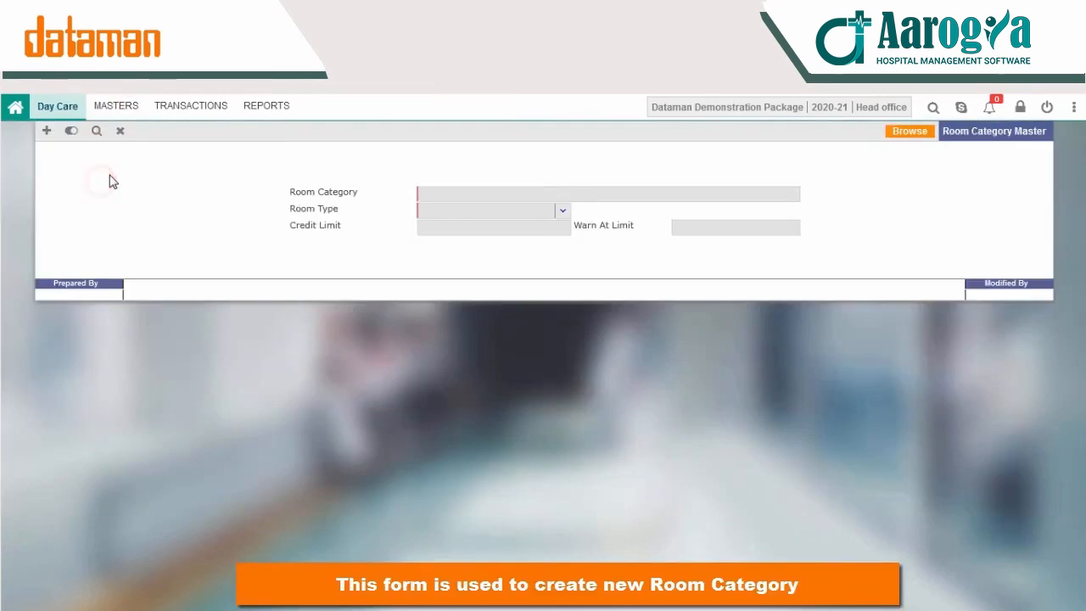
left_click(96, 131)
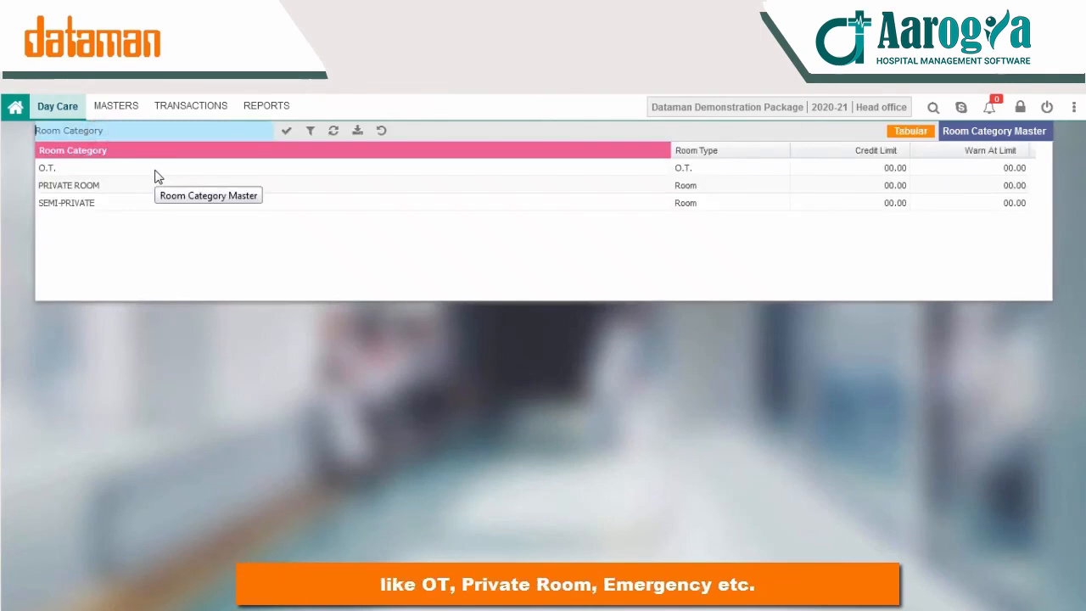
left_click(153, 169)
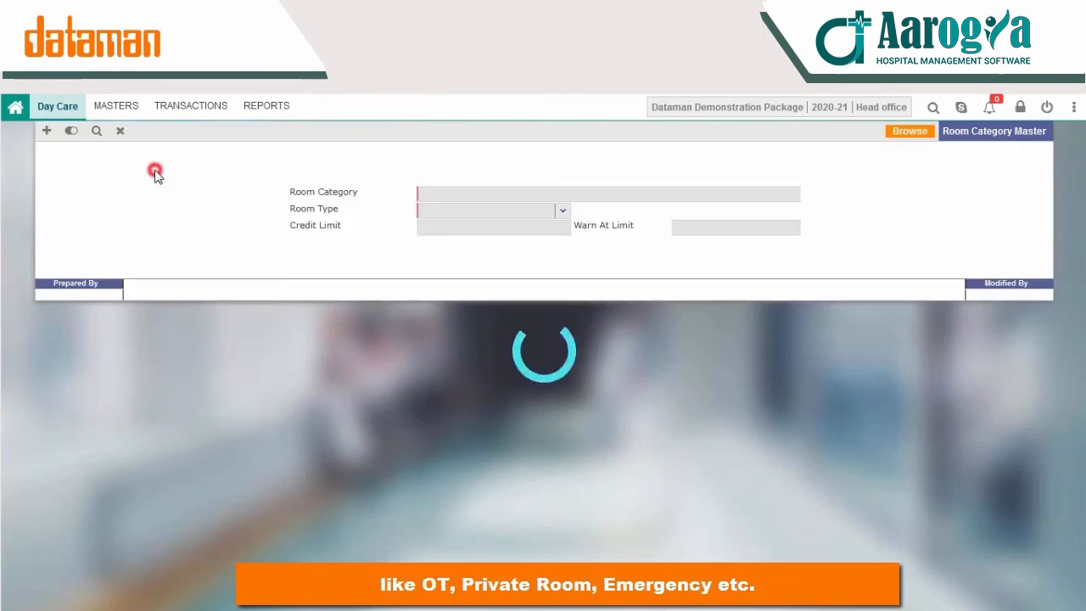
left_click(40, 133)
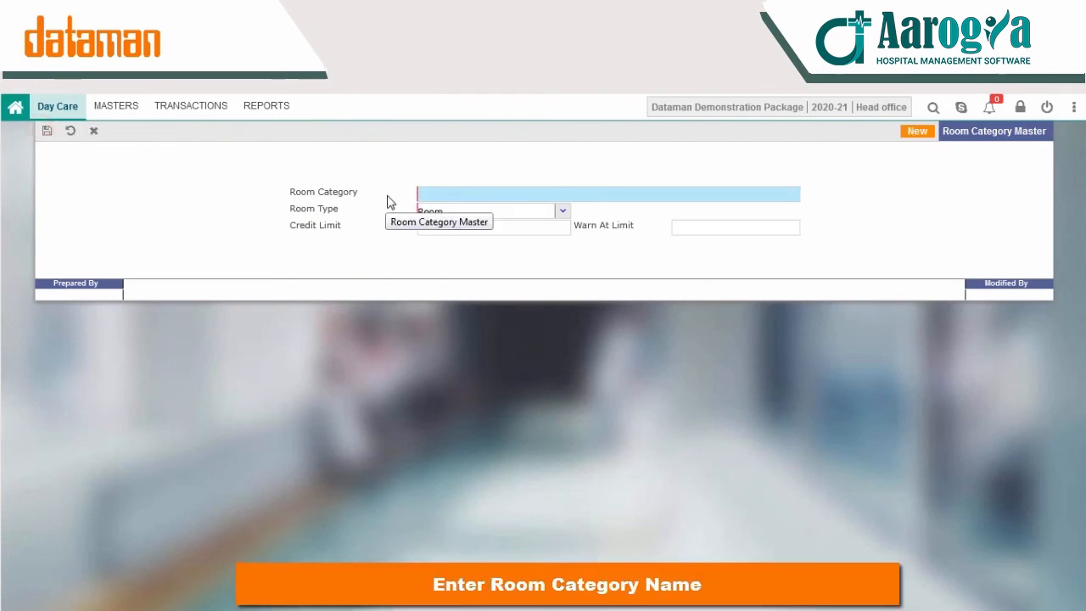
type("EMERGENCY")
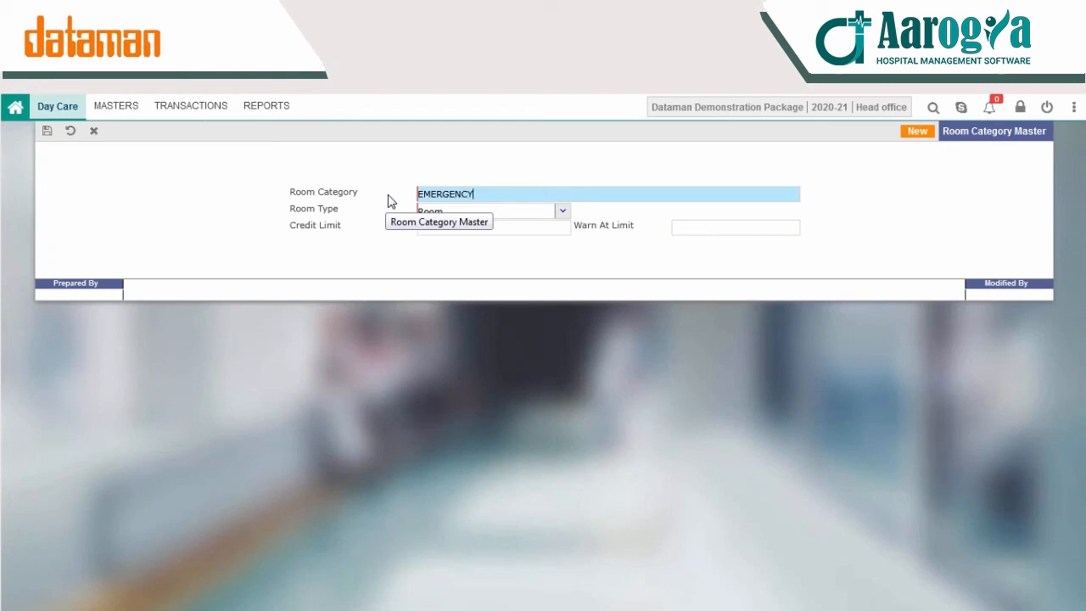
left_click(562, 211)
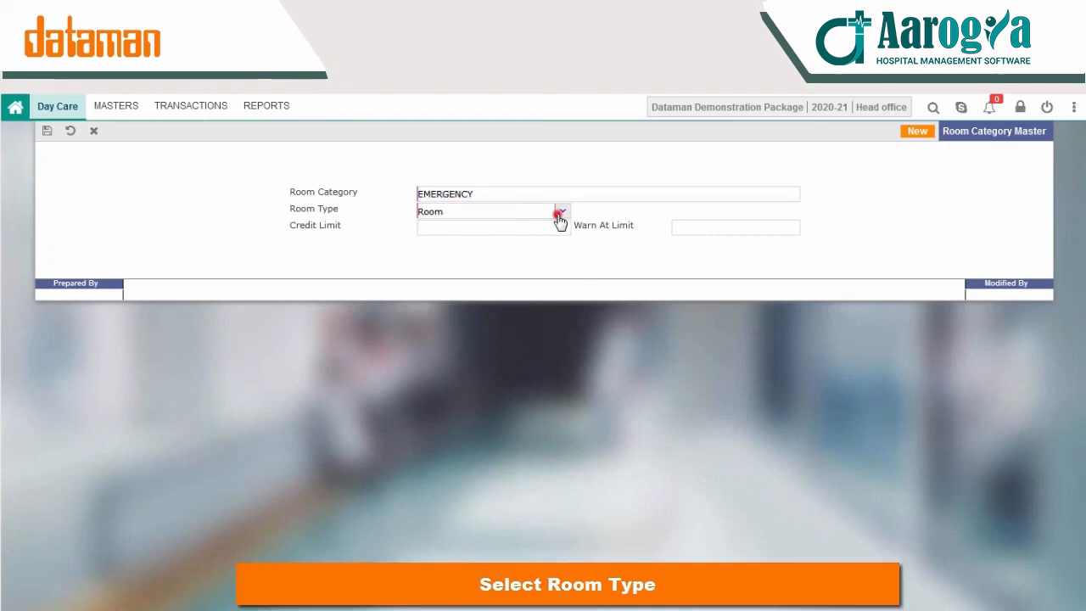
key("BackSpace")
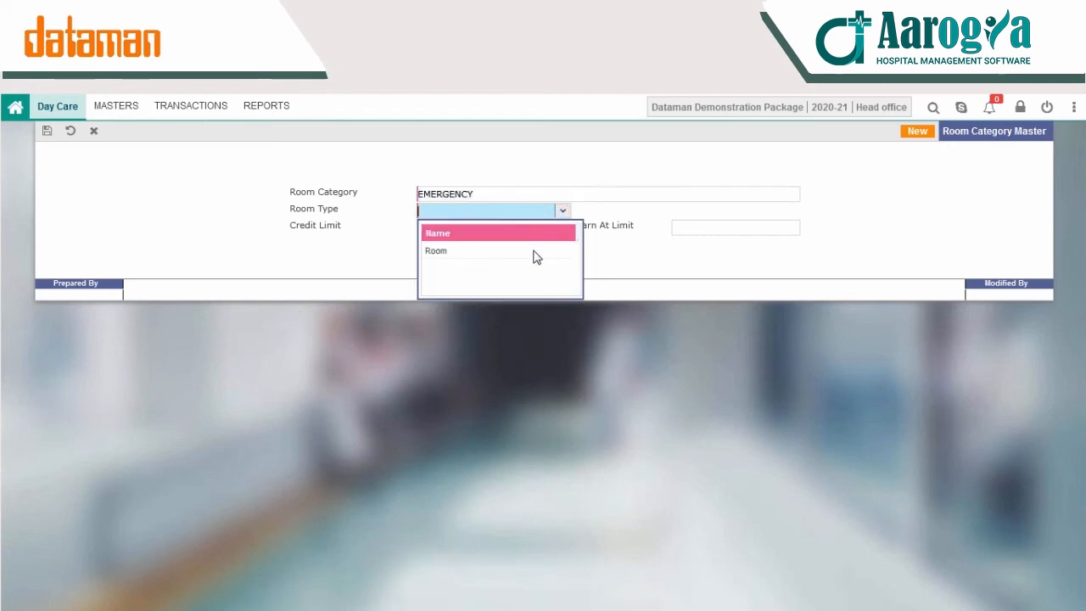
scroll(536, 257, "up", 2)
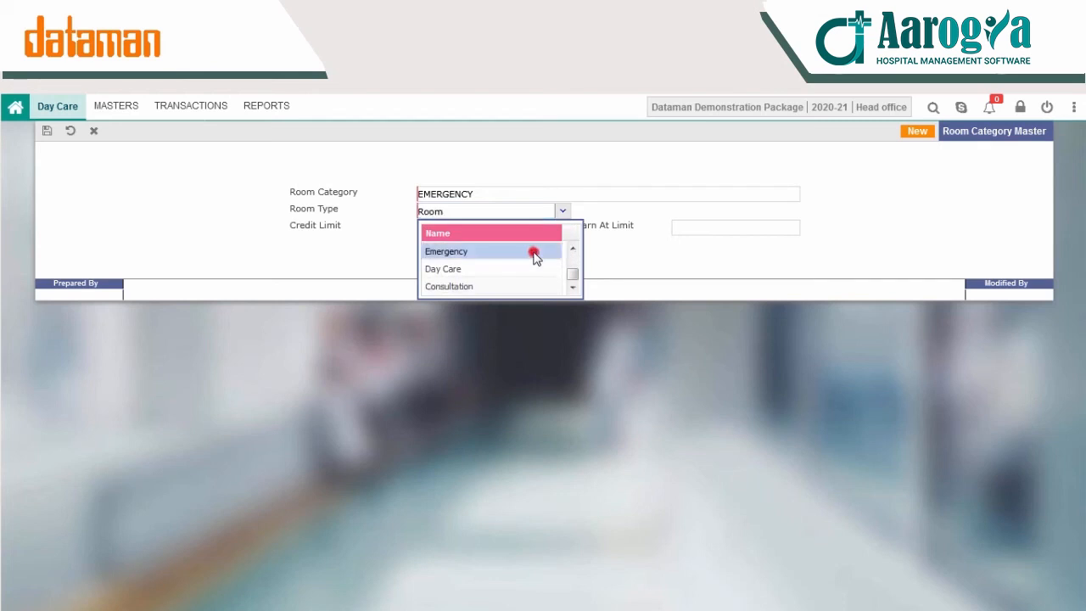
left_click(536, 252)
Step: Set the credit limit to 3000 and warn-at limit to 2000, then save
left_click(509, 231)
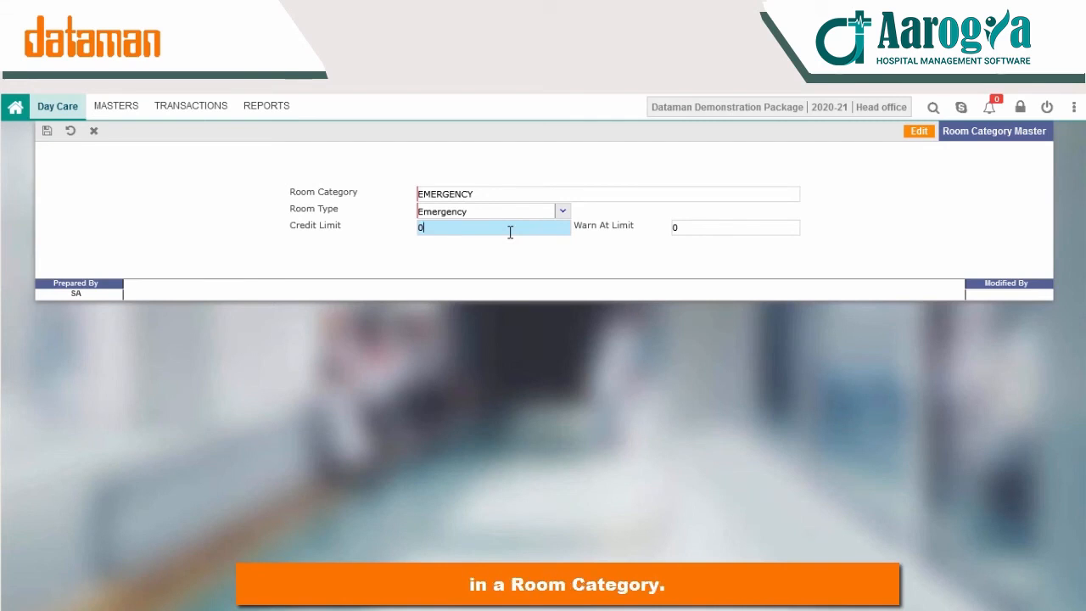
key("BackSpace")
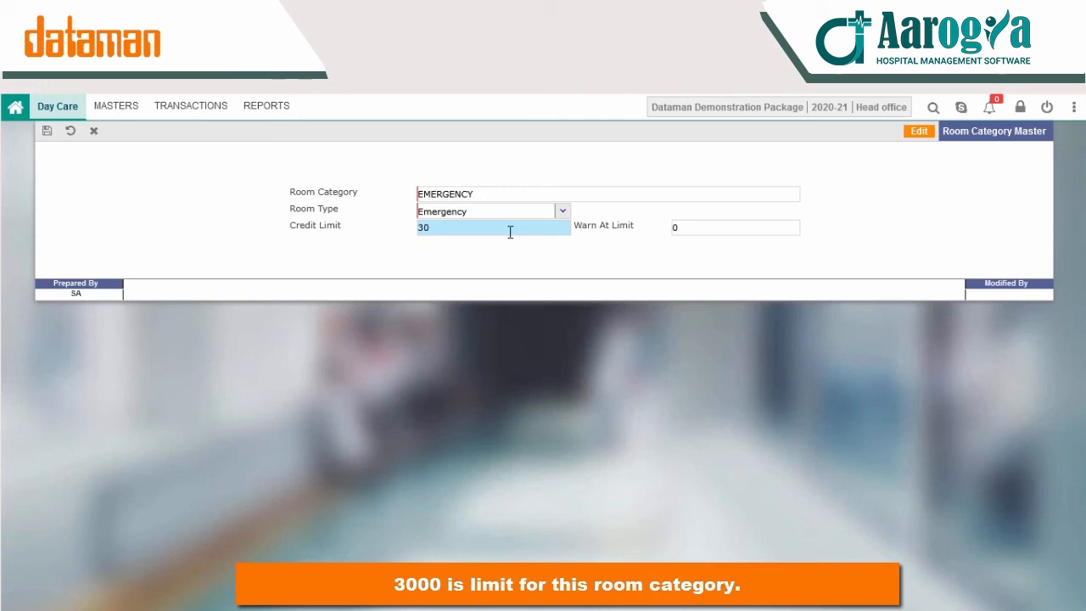
type("3000")
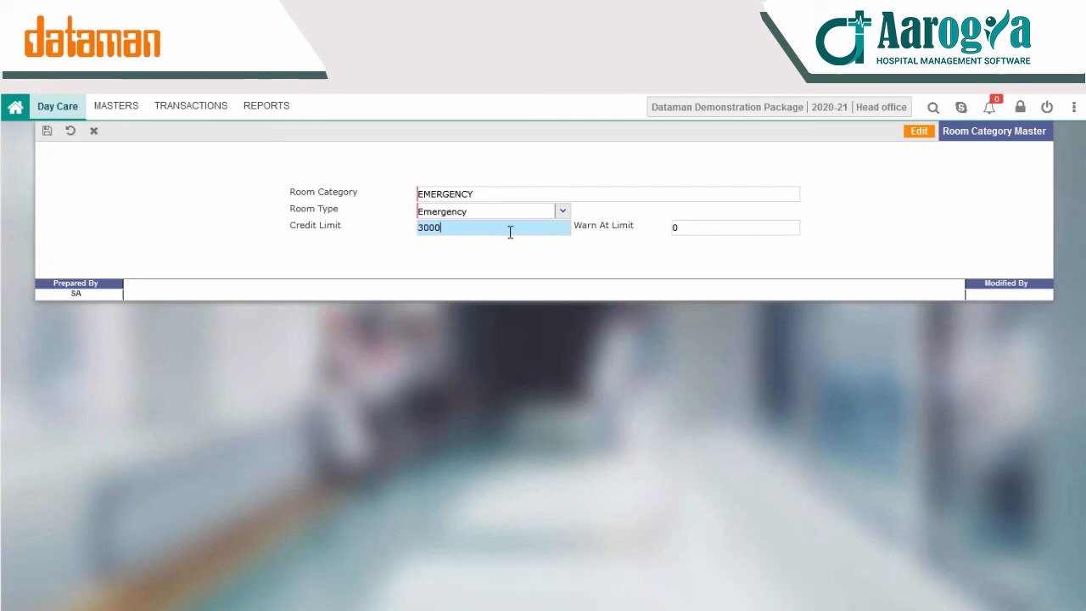
left_click(708, 231)
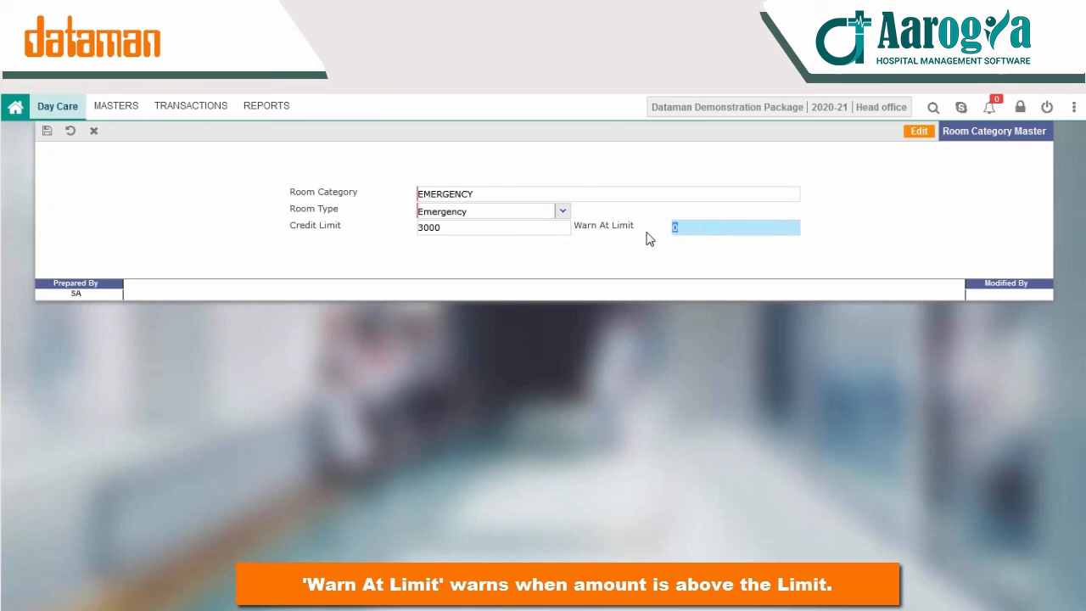
type("2000")
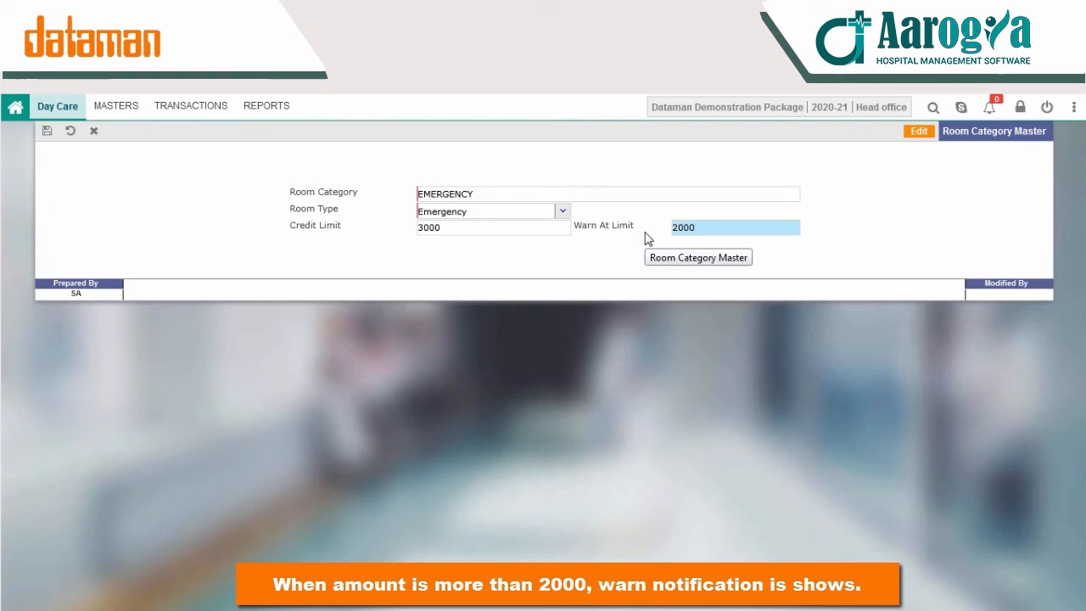
left_click(47, 133)
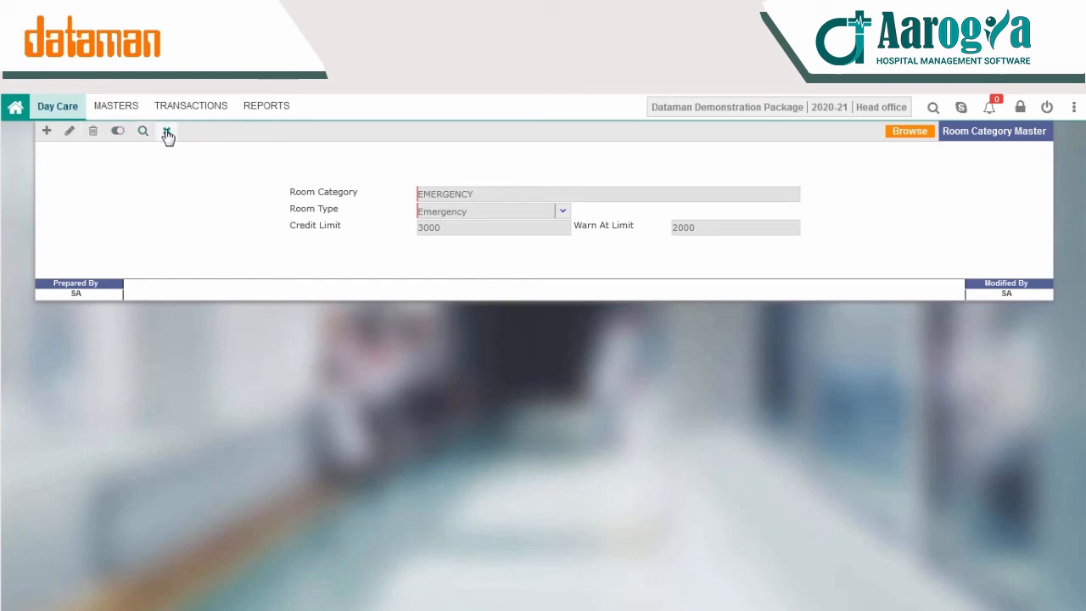
left_click(119, 107)
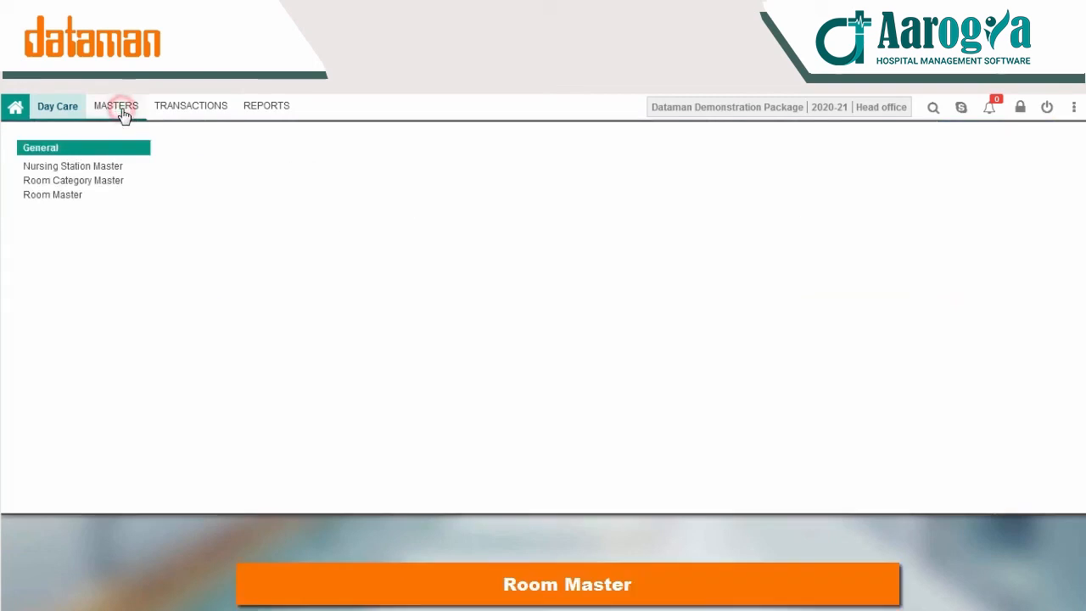
Step: Start a new room EMERCENCY1 with description FOR GENERAL in Room Master
left_click(60, 198)
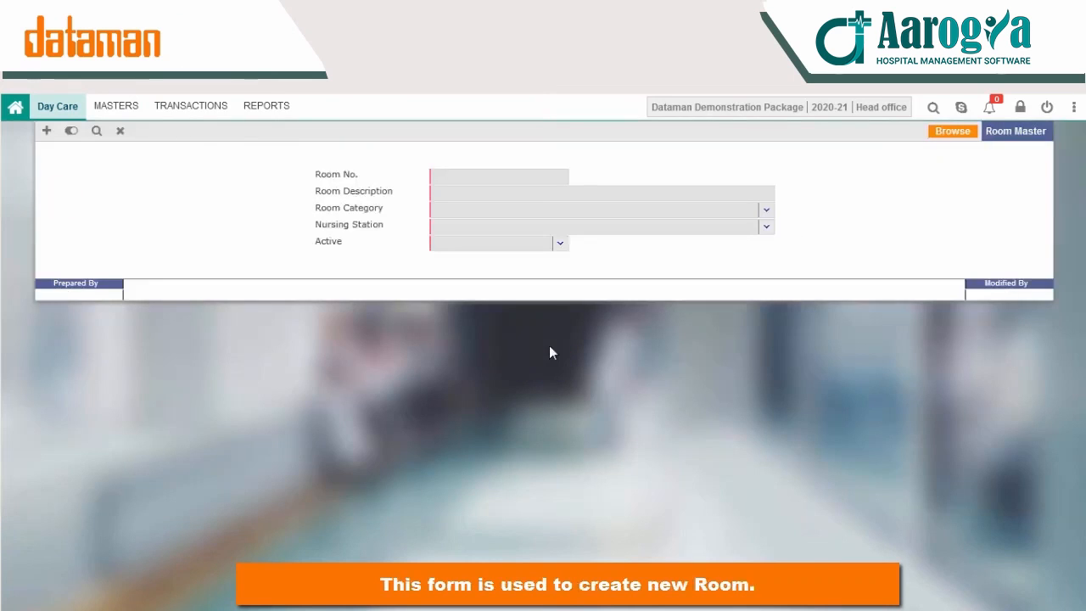
left_click(47, 132)
type("EMERCEN")
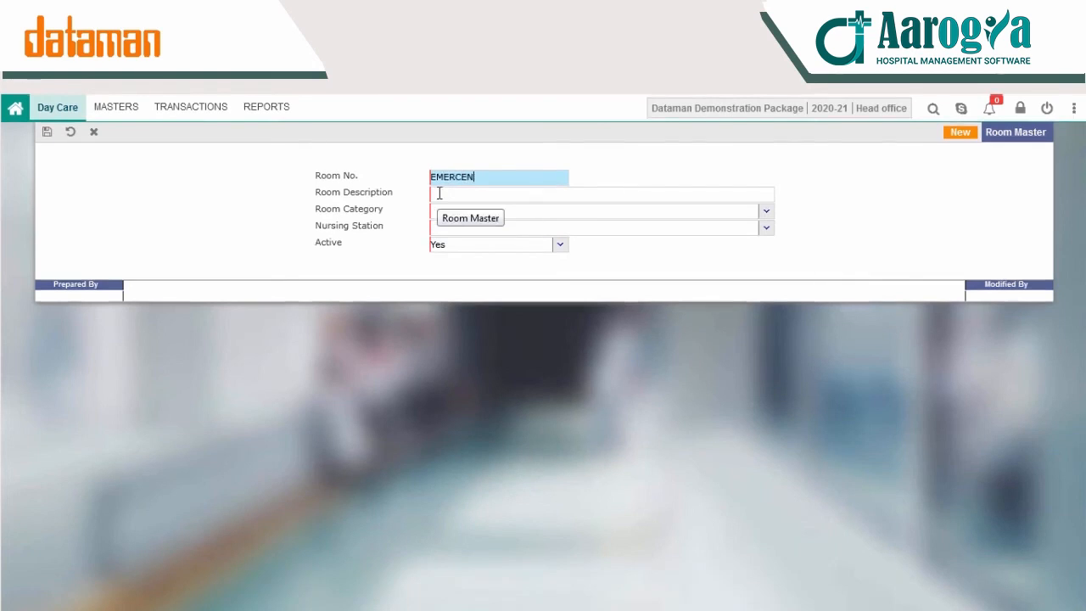
type("CY1")
left_click(498, 195)
type("FOR GE")
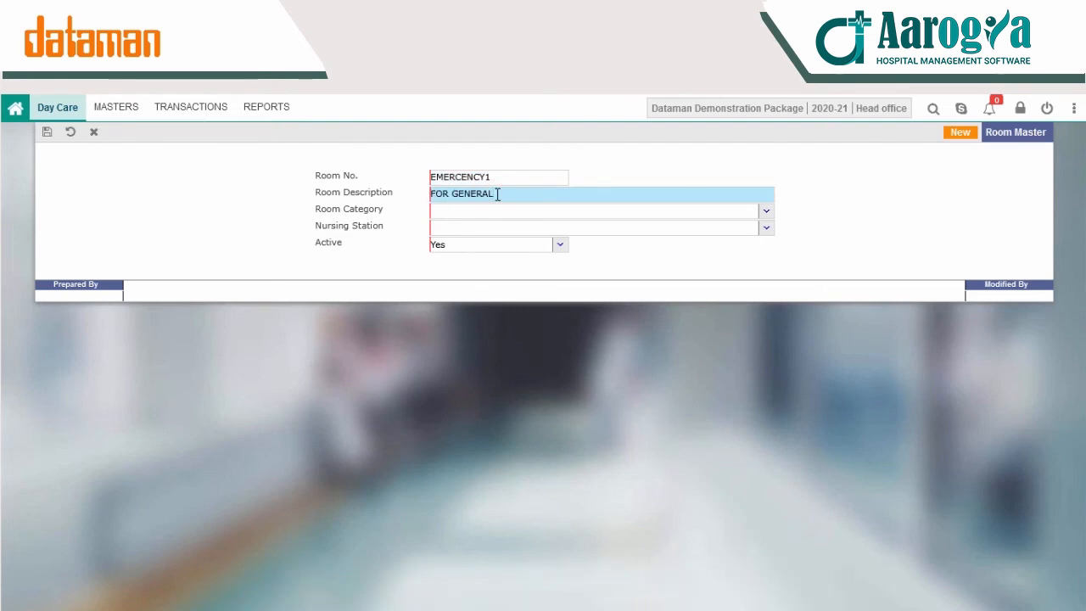
type("NERAL")
Step: Assign category EMERGENCY and nursing station SECOND FLOOR, then save the room
left_click(768, 213)
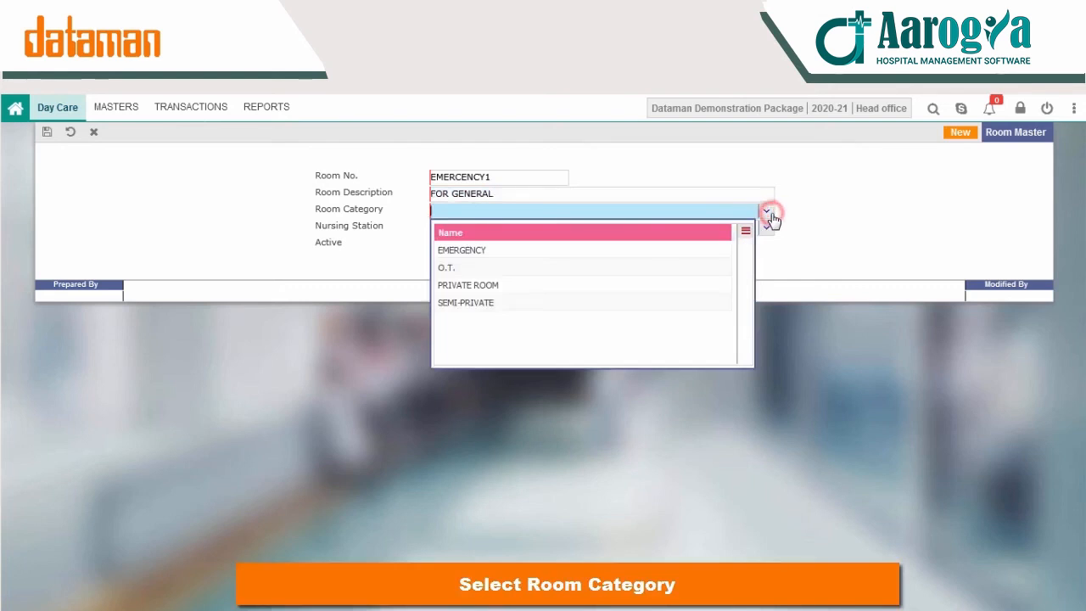
left_click(702, 252)
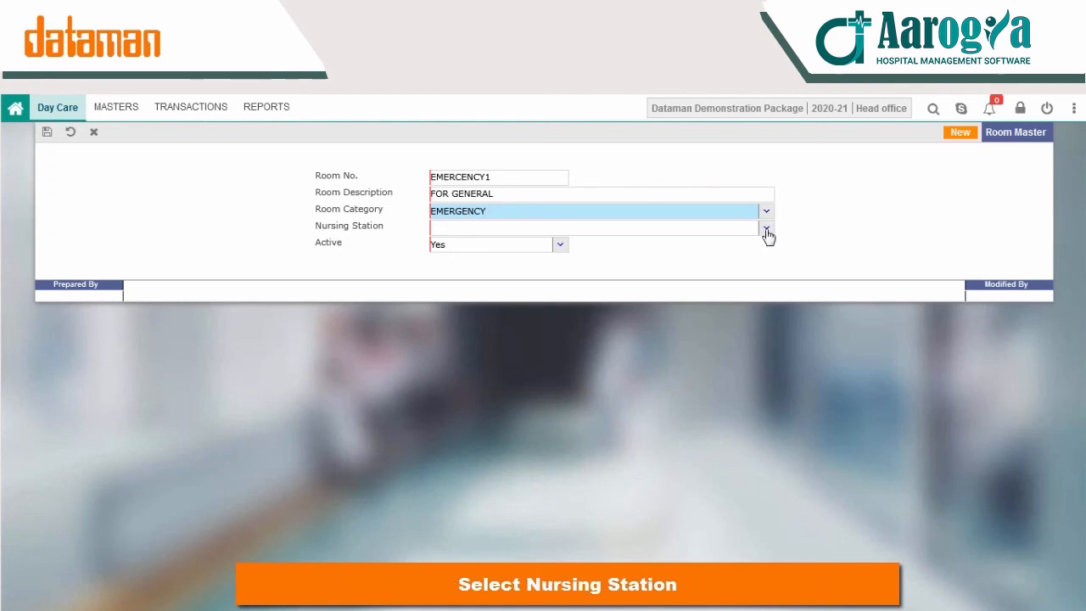
left_click(766, 227)
left_click(672, 268)
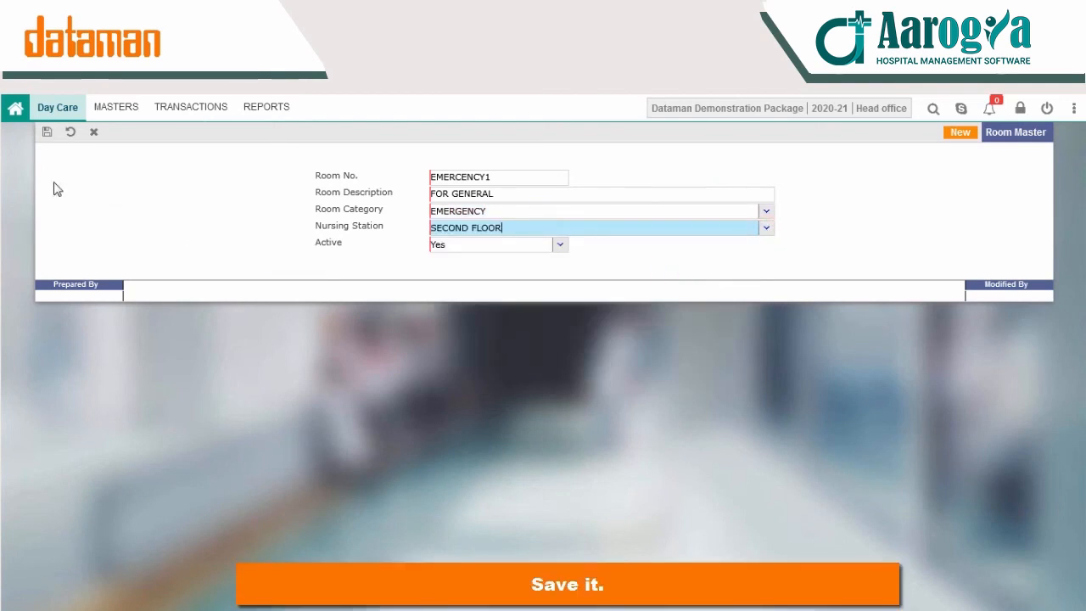
left_click(46, 131)
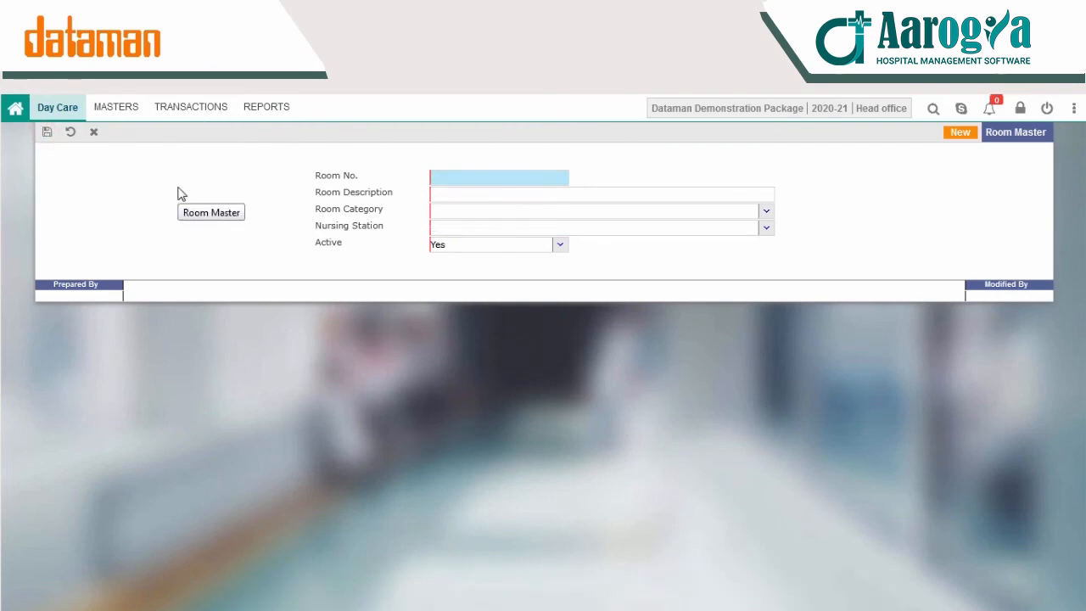
left_click(97, 134)
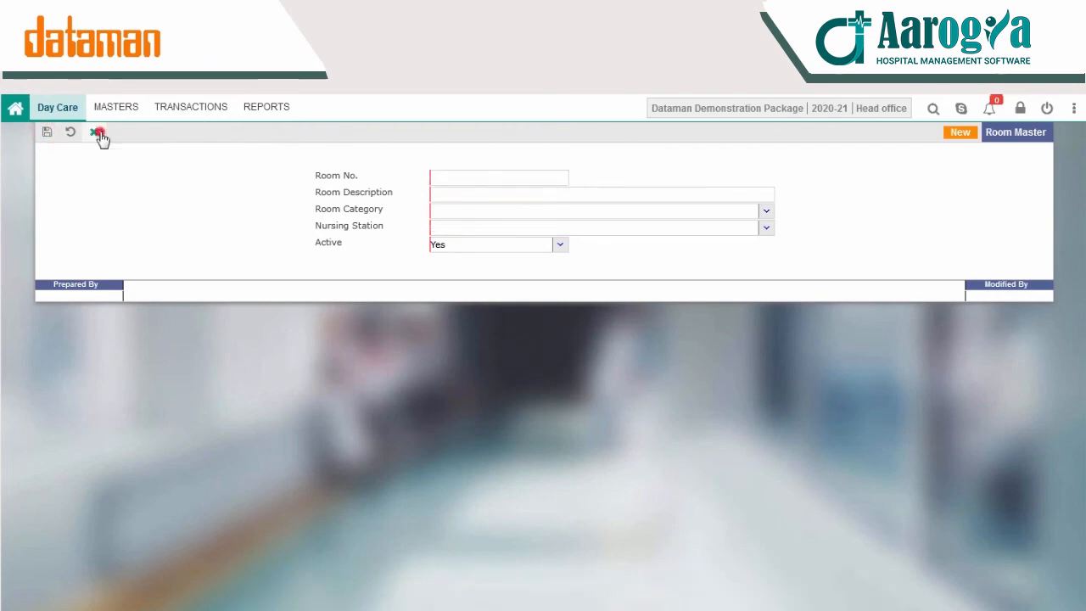
left_click(566, 378)
left_click(125, 109)
left_click(170, 107)
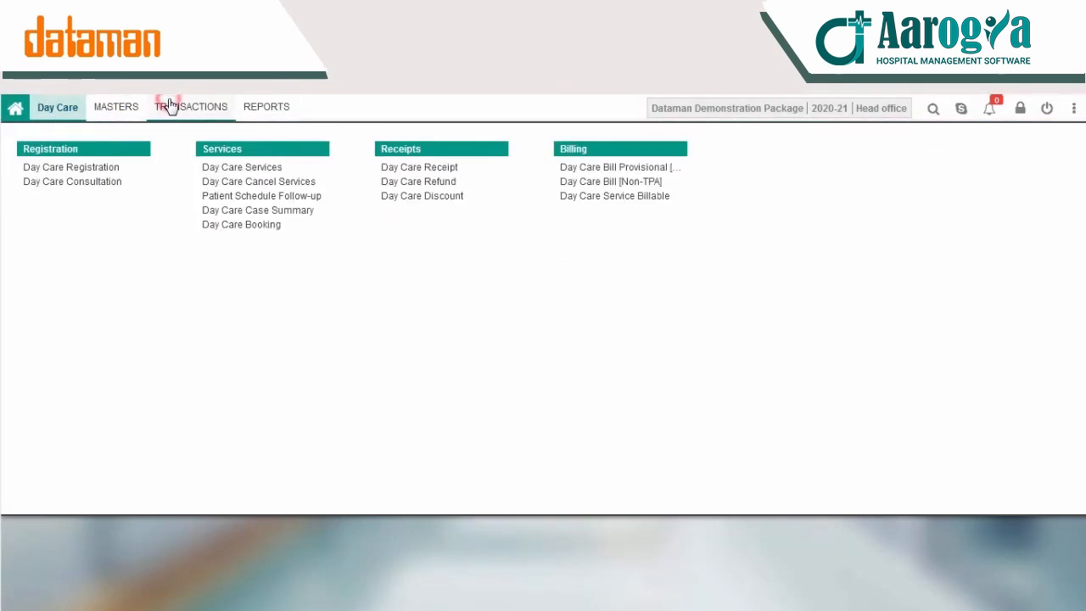
left_click(85, 167)
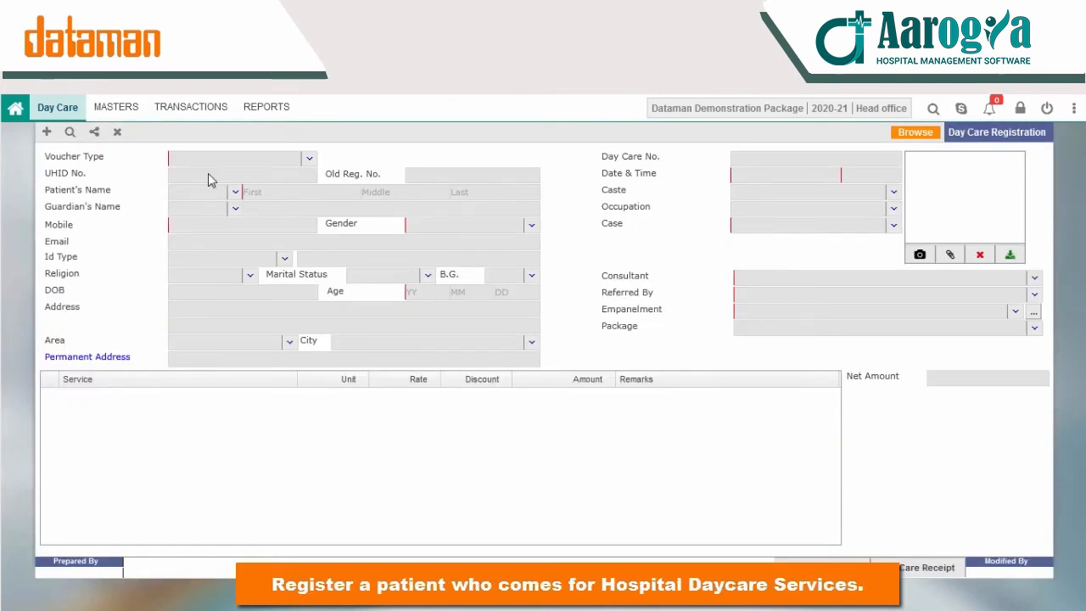
left_click(47, 134)
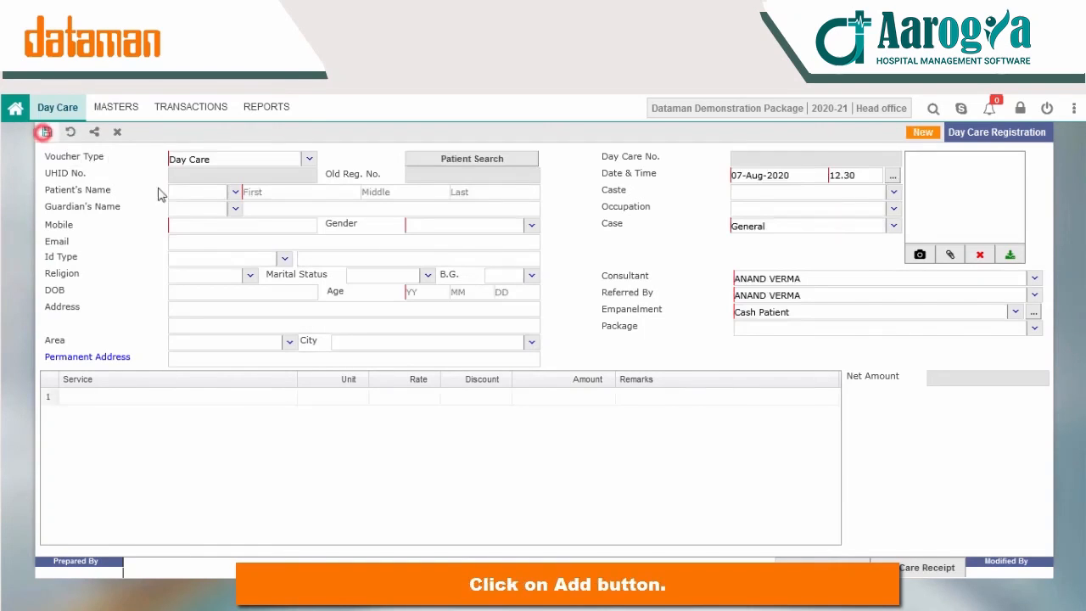
left_click(464, 163)
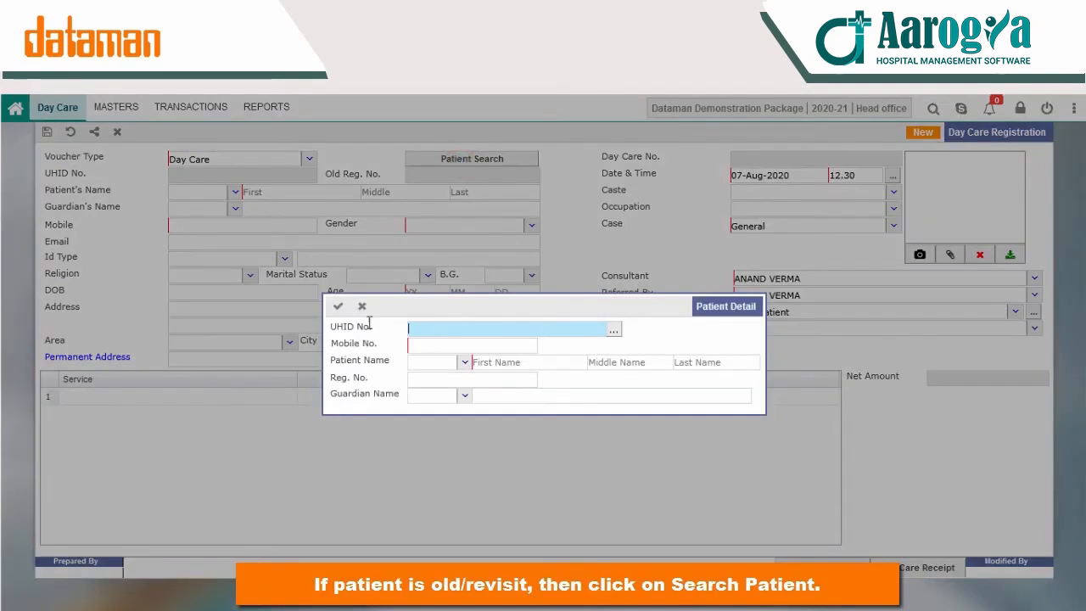
left_click(612, 332)
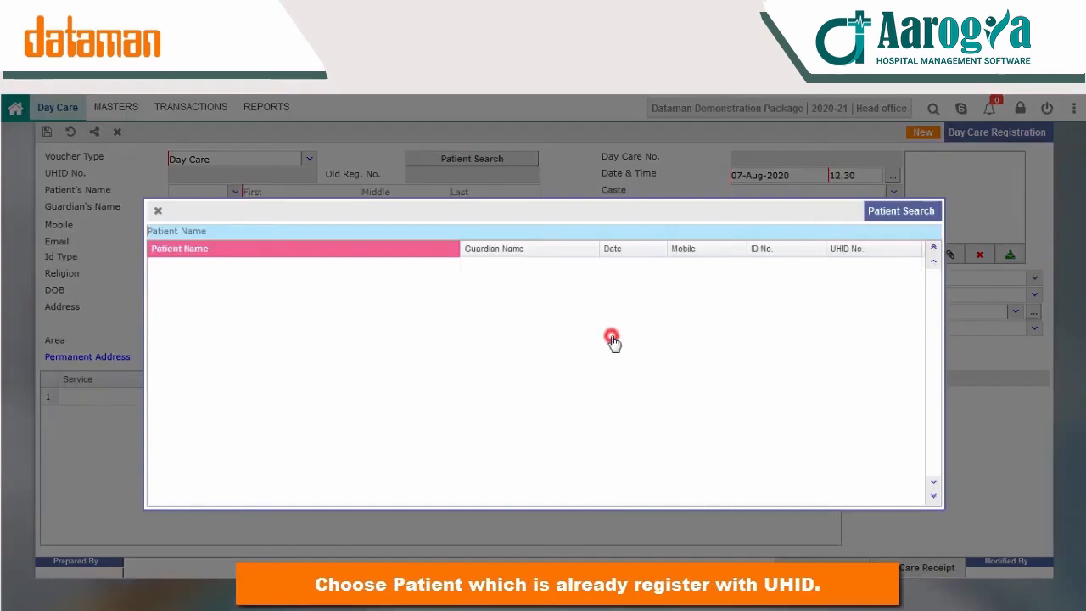
double_click(200, 269)
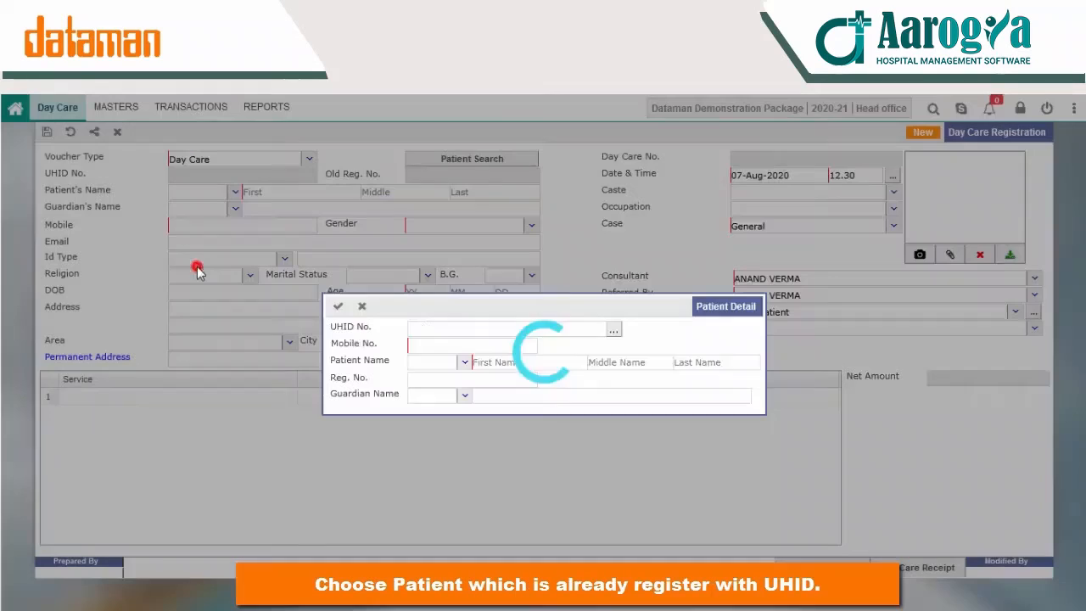
left_click(338, 308)
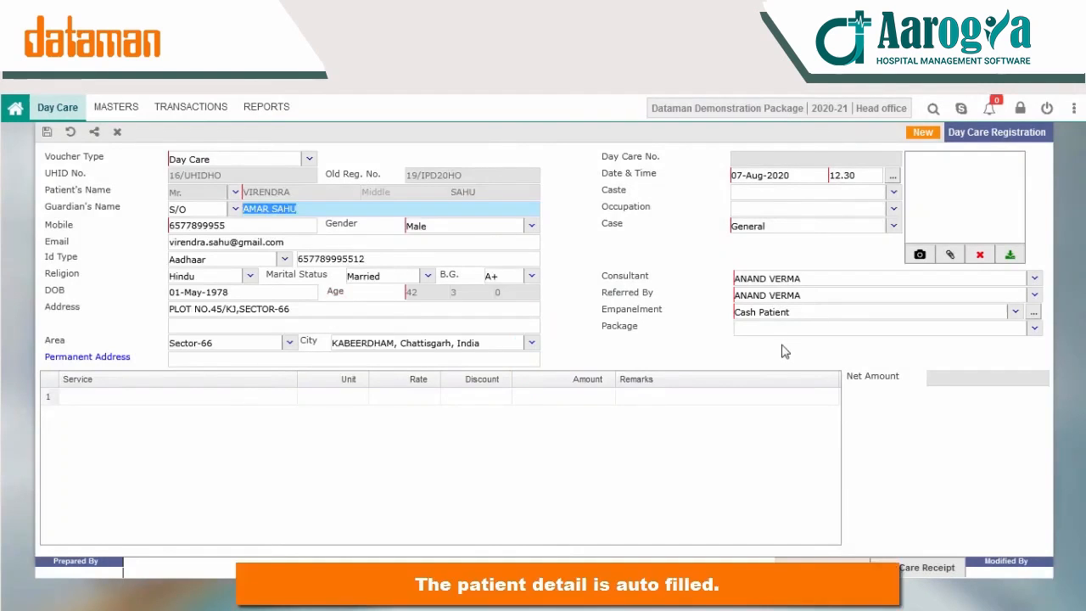
left_click(72, 135)
Step: Discard pending changes and start a new registration with the patient's first, last and guardian's names
left_click(497, 379)
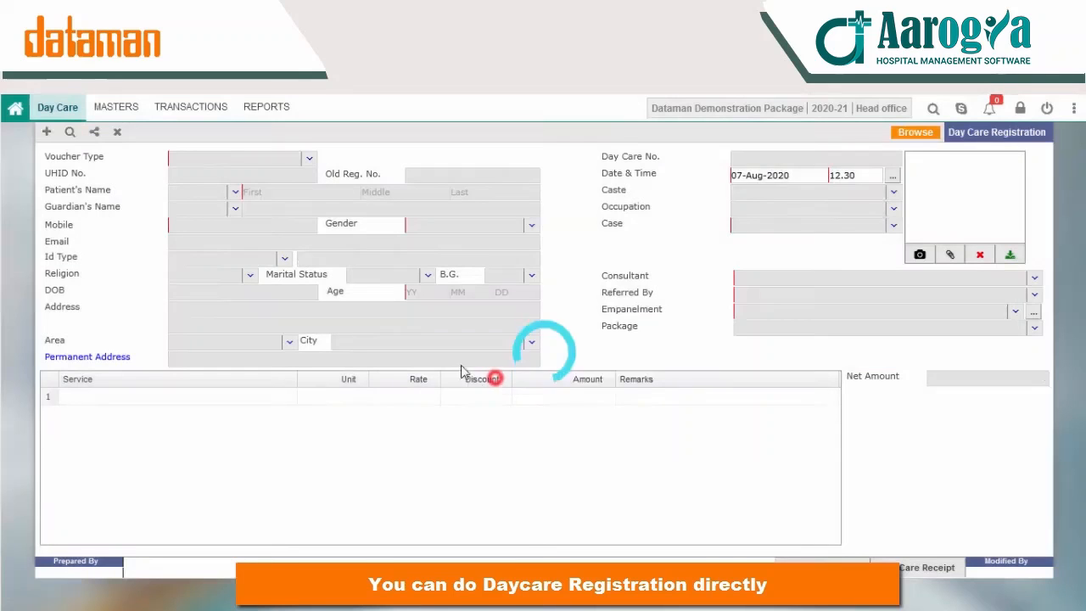
left_click(47, 132)
left_click(263, 194)
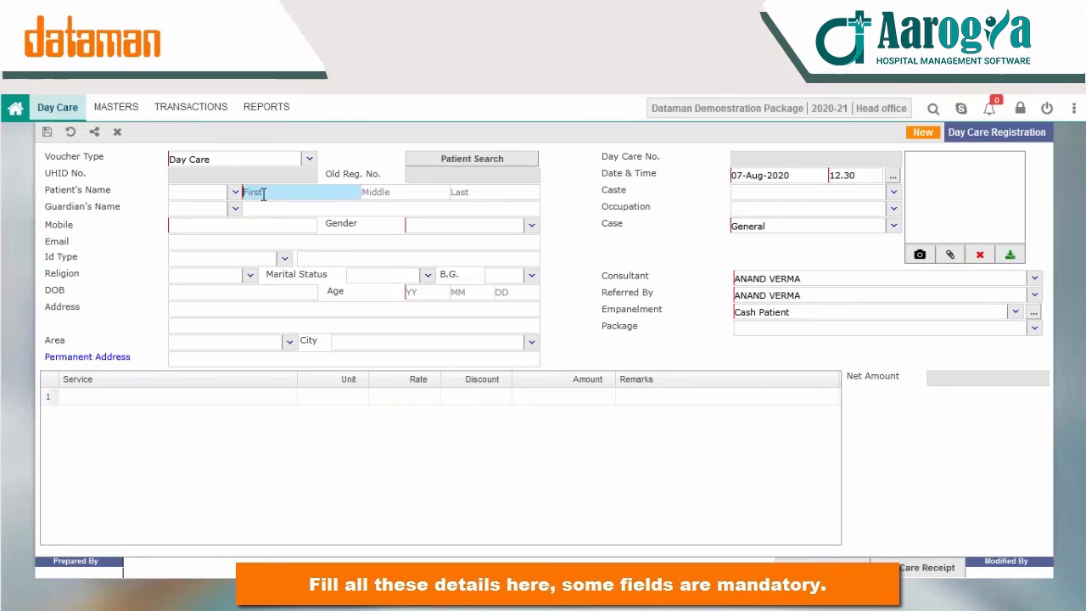
type("AMI")
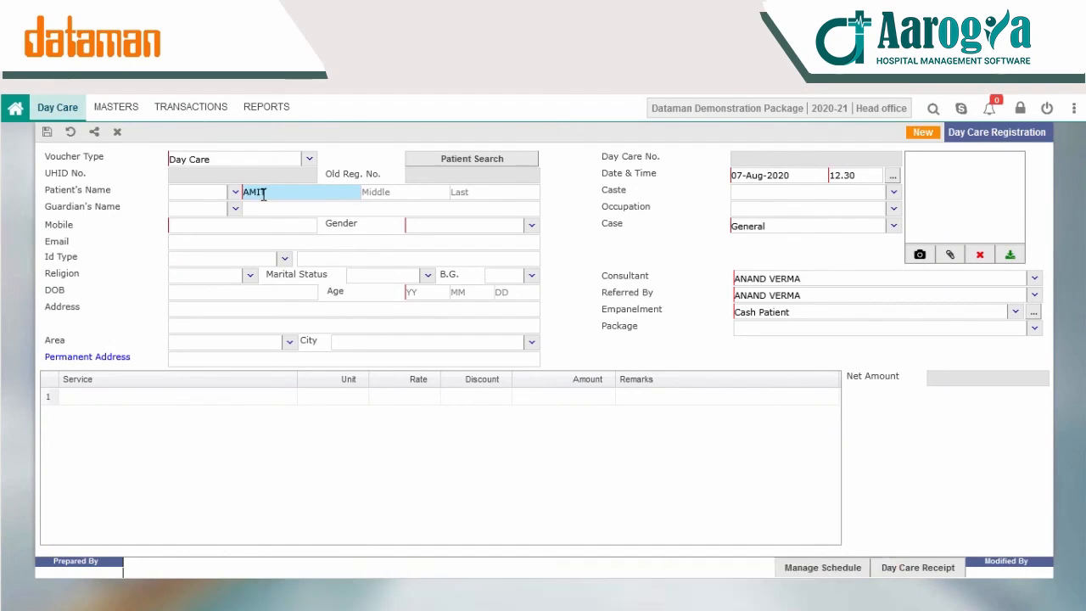
type("T")
left_click(469, 195)
type("MA")
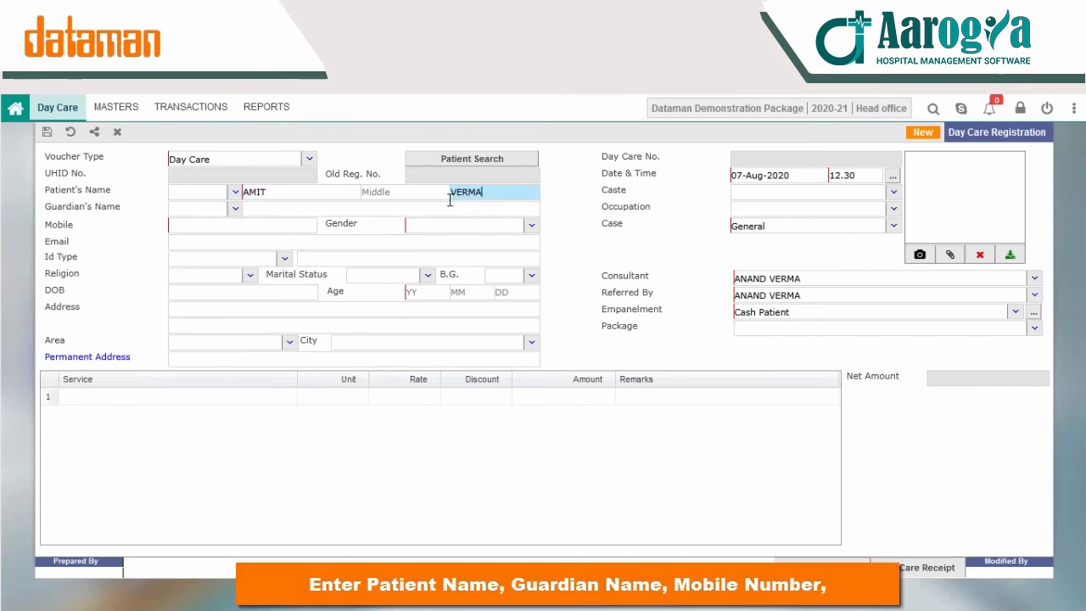
left_click(390, 209)
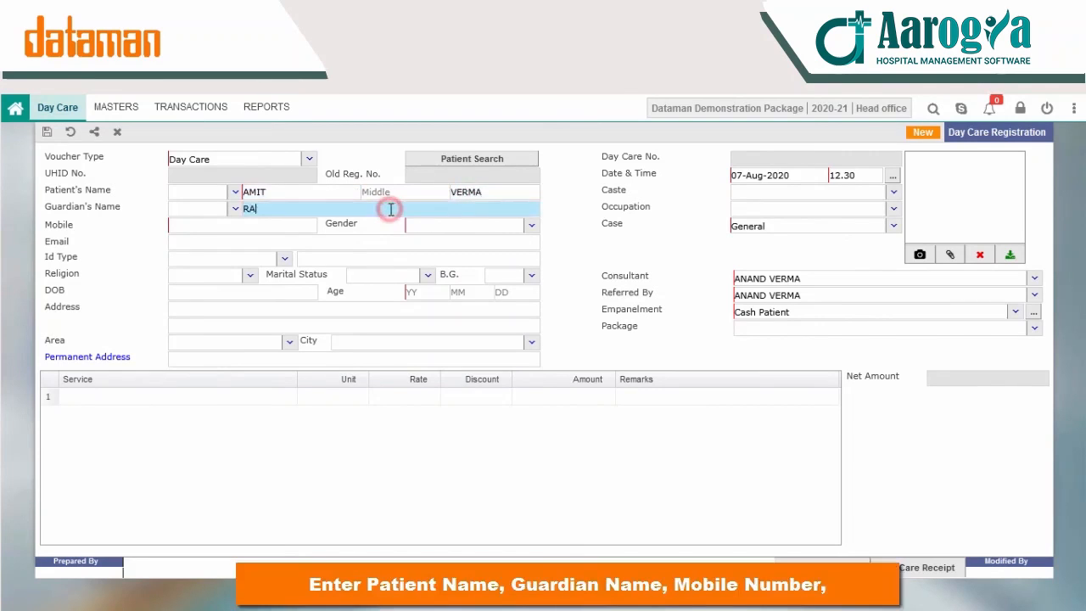
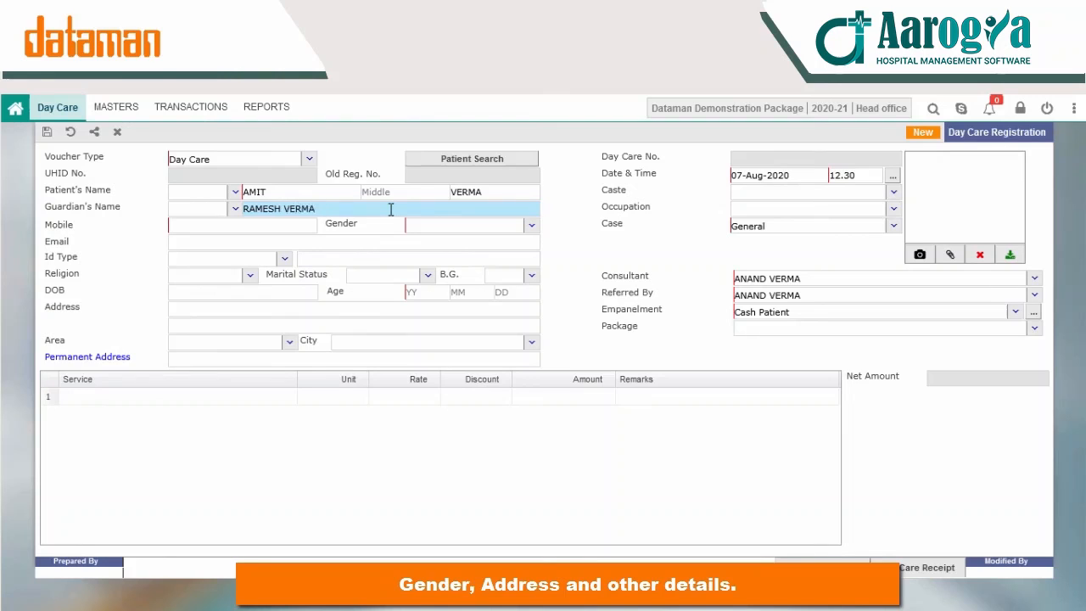
Step: Enter the patient's mobile number, gender Male, age 28 and address
left_click(294, 225)
type("988888888")
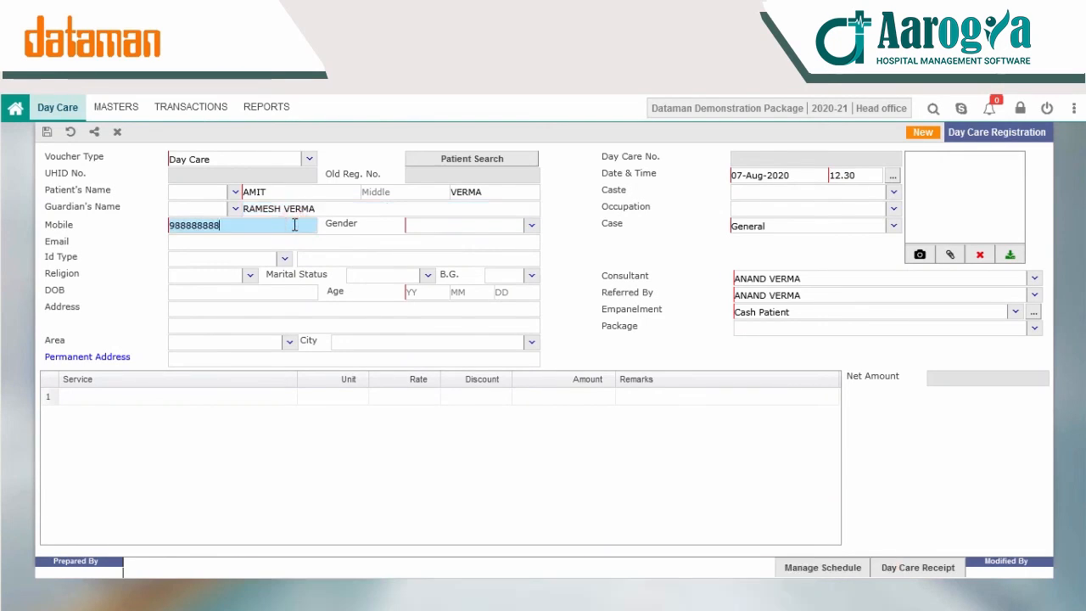
left_click(407, 225)
left_click(533, 226)
left_click(447, 280)
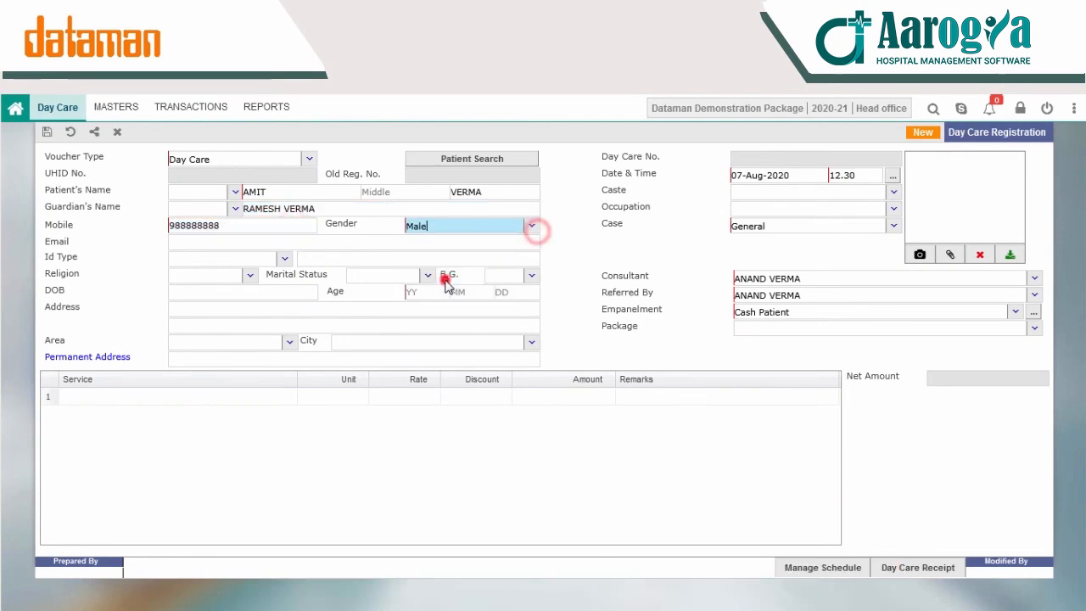
left_click(435, 292)
type("28")
left_click(222, 310)
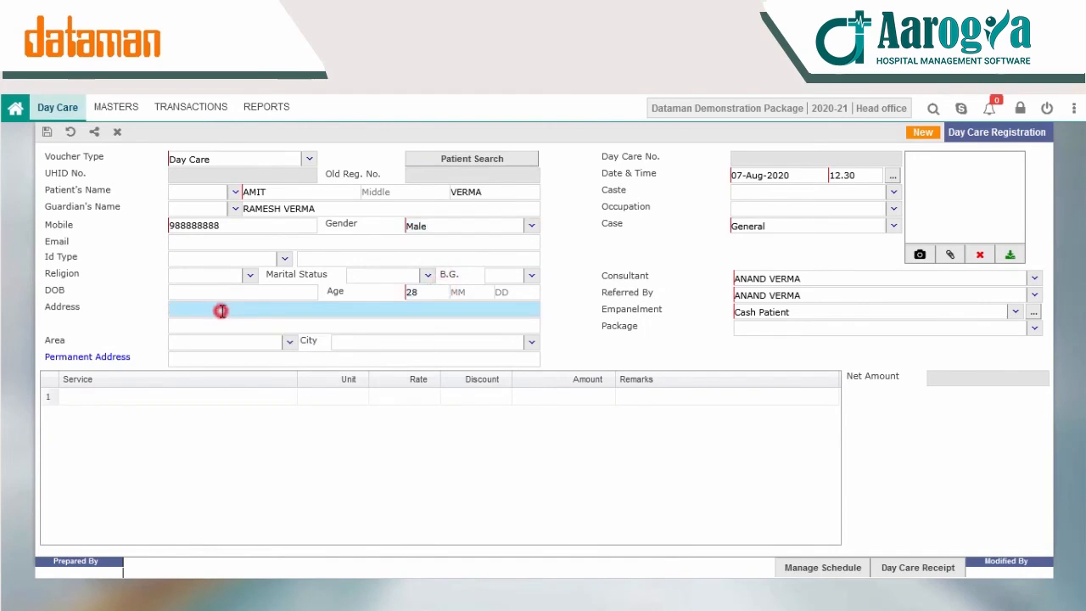
type("SH 89")
left_click(532, 342)
Step: Choose the patient's city by typing 'kanp' and copy the address as permanent address
type("kanp")
key("Down")
key("Return")
left_click(111, 357)
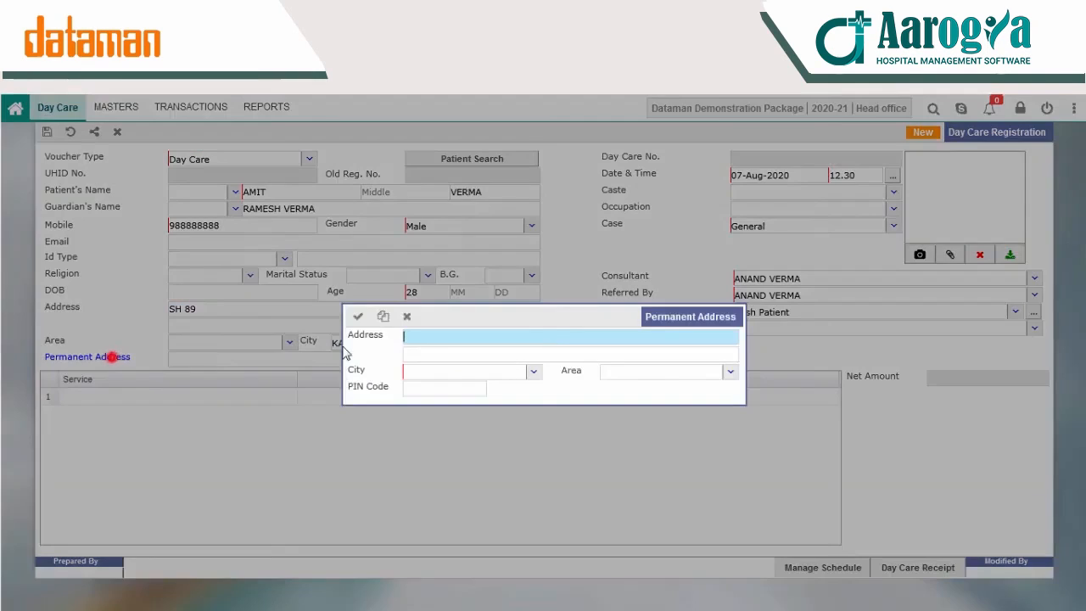
left_click(385, 320)
left_click(358, 316)
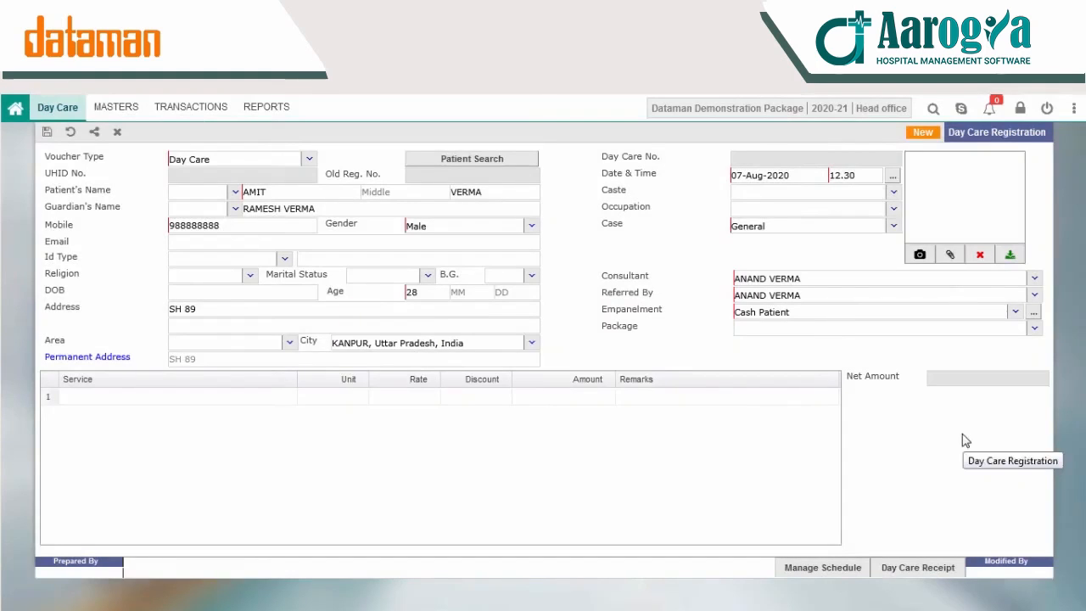
Step: Keep case type General, select the consultant, and set empanelment to Cash Patient
left_click(1035, 327)
left_click(855, 309)
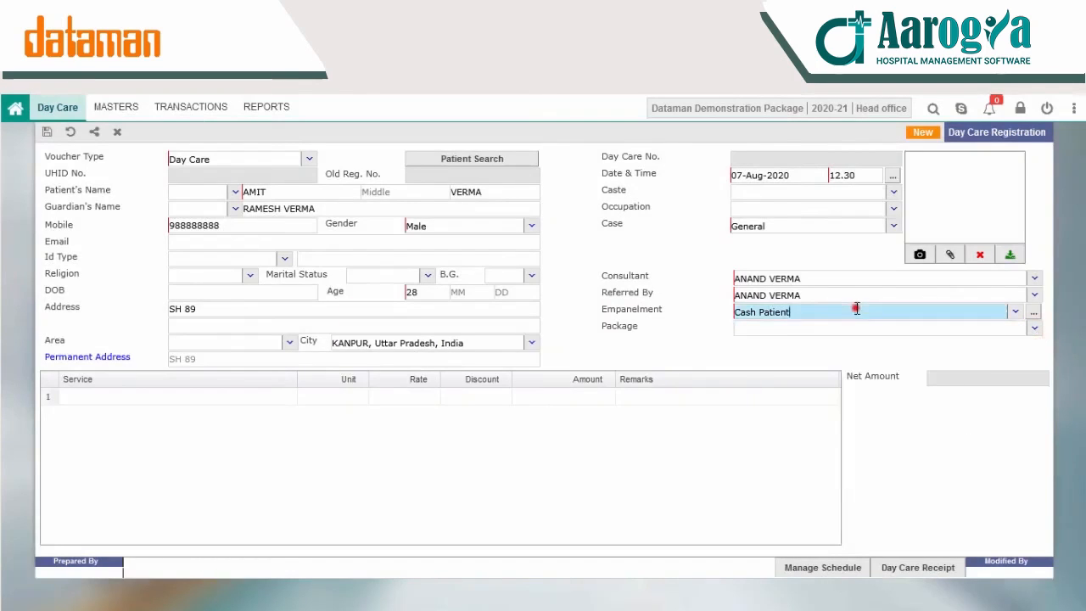
left_click(892, 225)
left_click(692, 277)
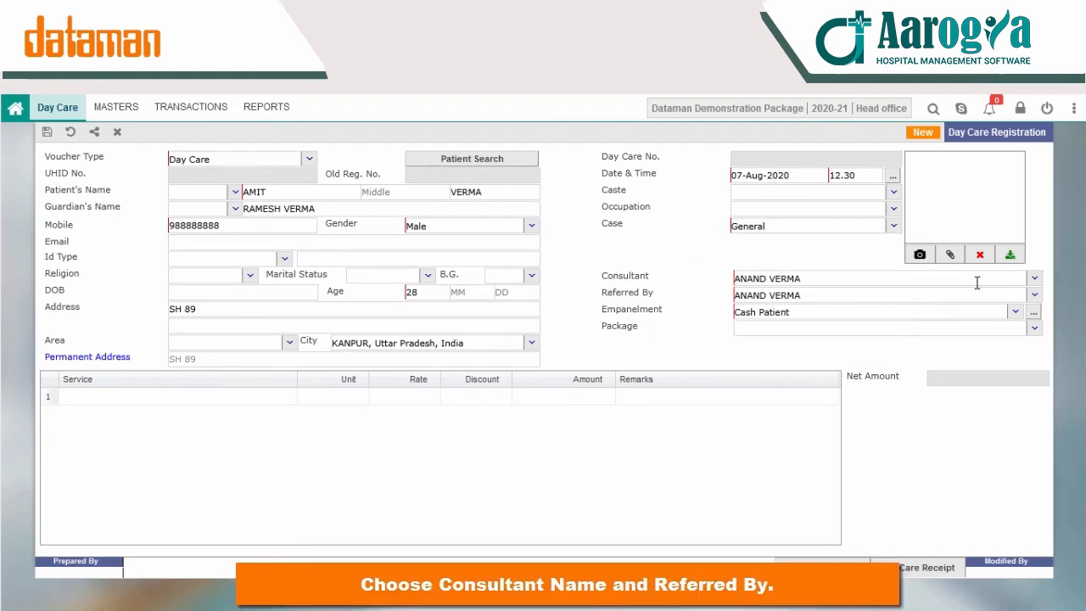
left_click(1032, 279)
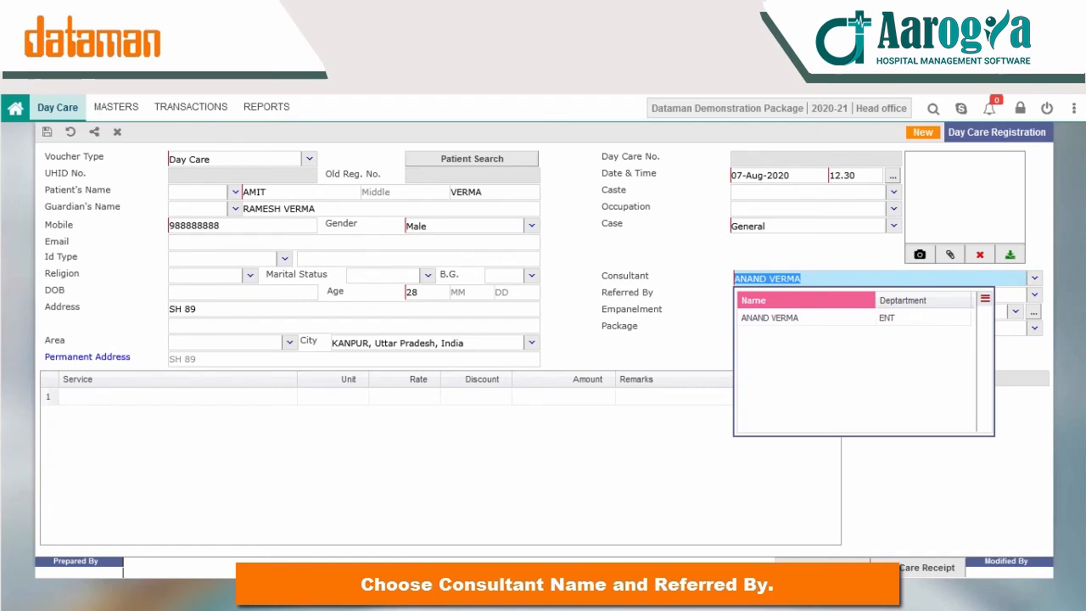
key("BackSpace")
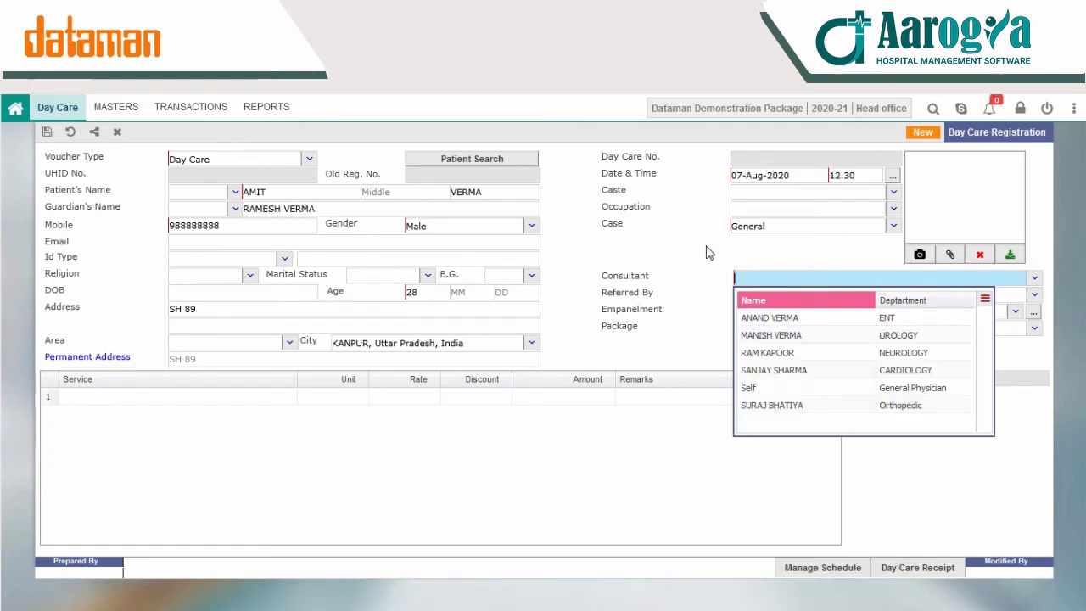
left_click(700, 326)
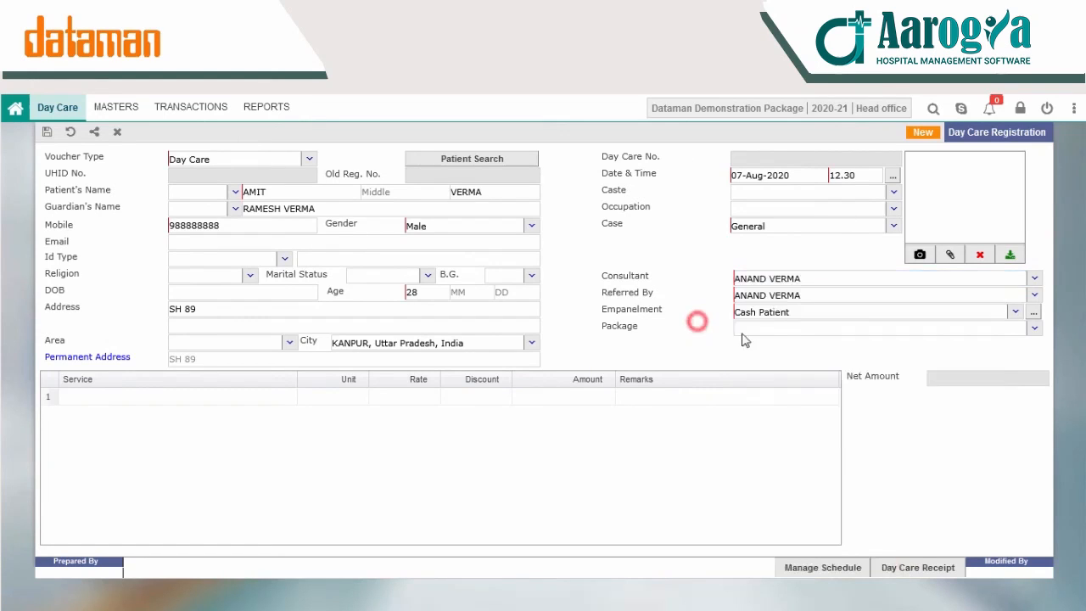
left_click(827, 314)
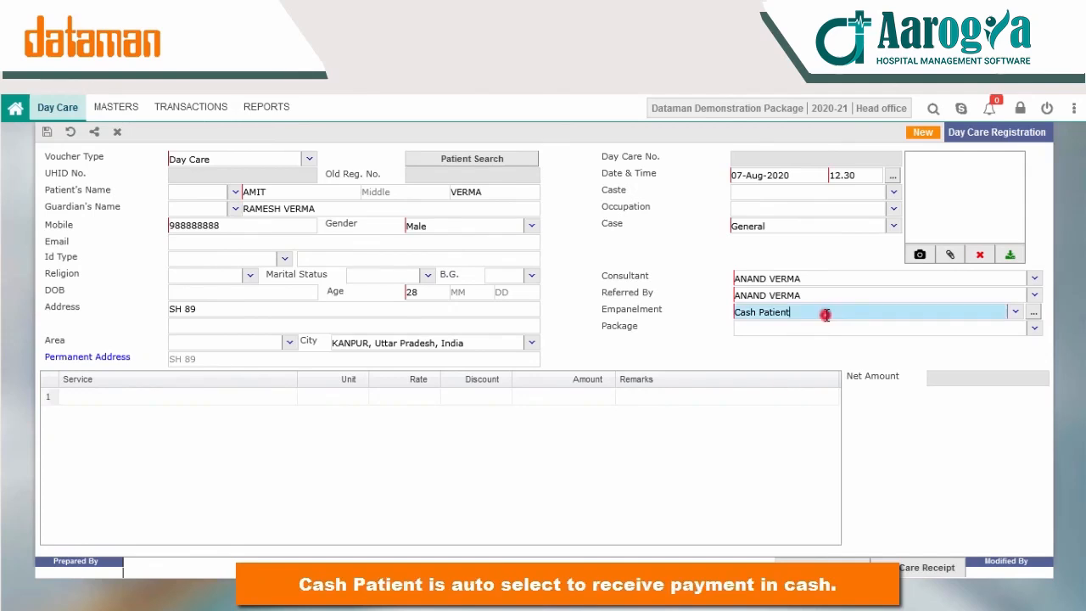
left_click(1017, 313)
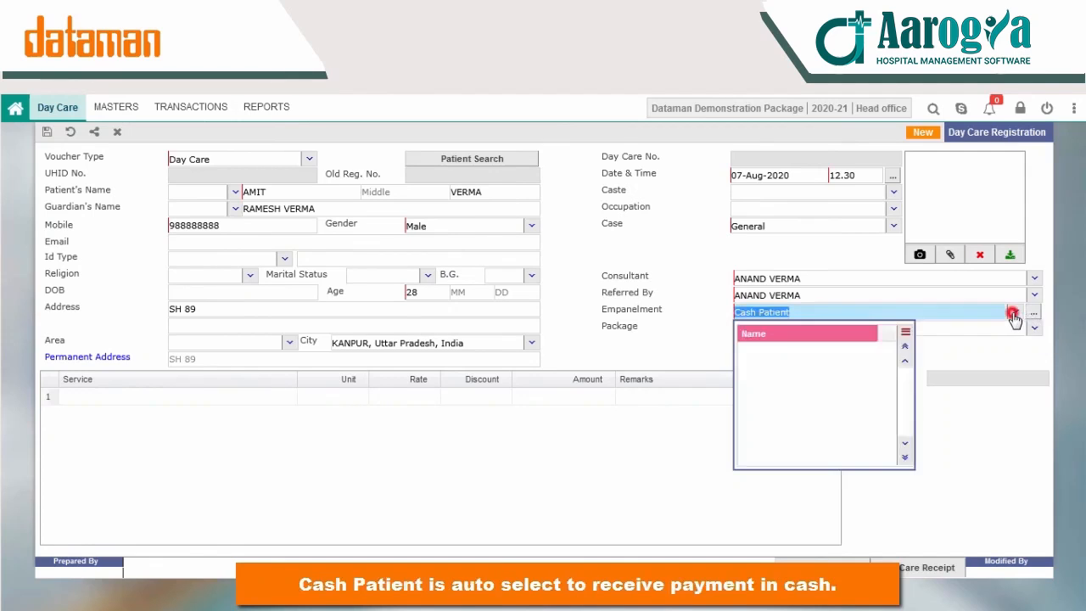
key("BackSpace")
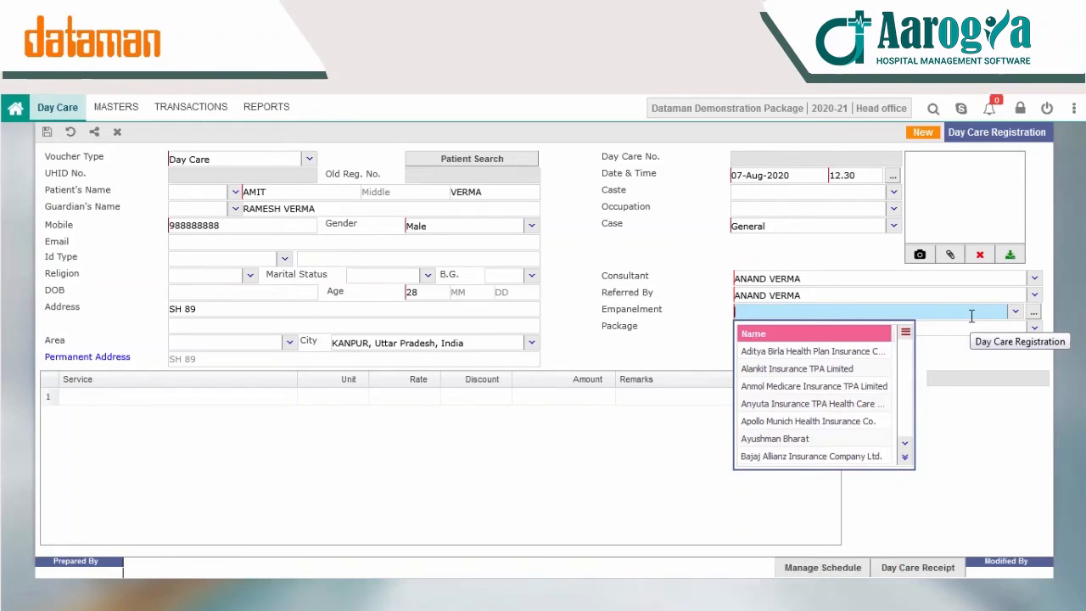
type("C")
left_click(825, 349)
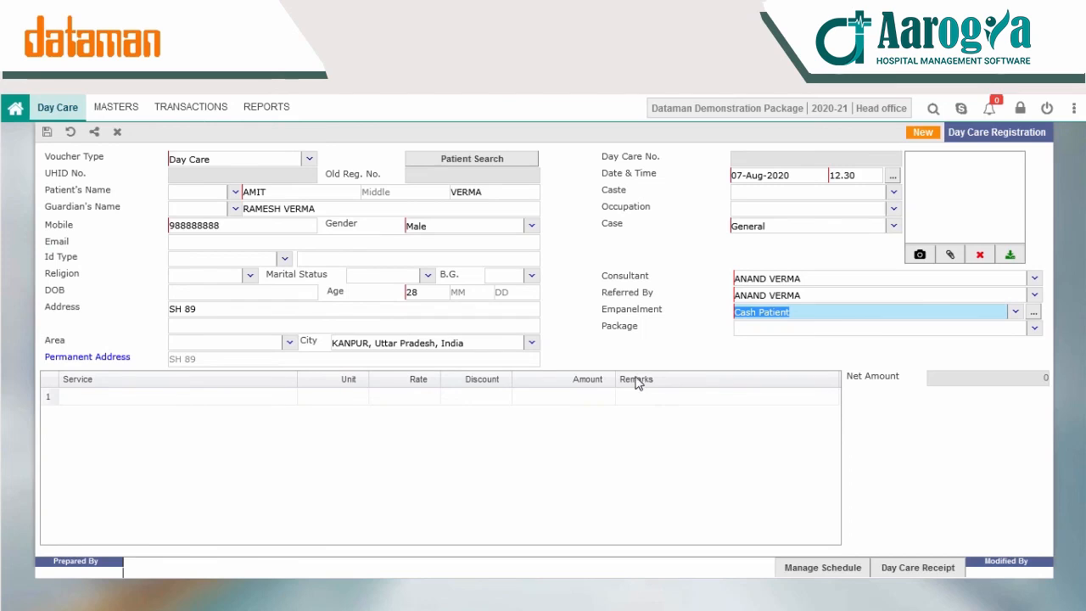
Step: Attach the patient's photo and check the package list without choosing a package
left_click(950, 259)
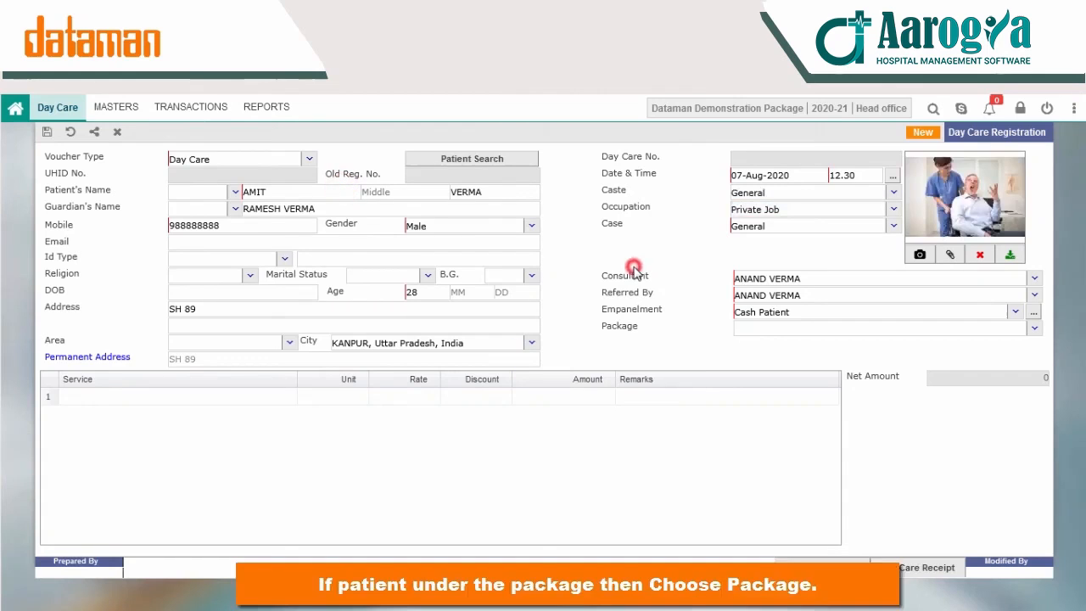
left_click(1037, 333)
left_click(662, 344)
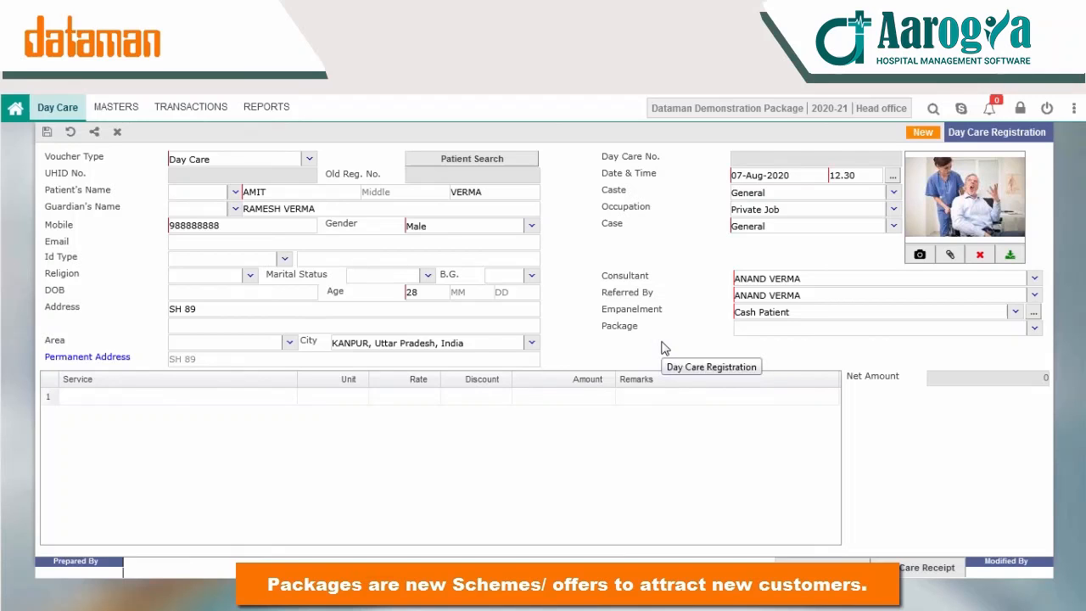
left_click(57, 107)
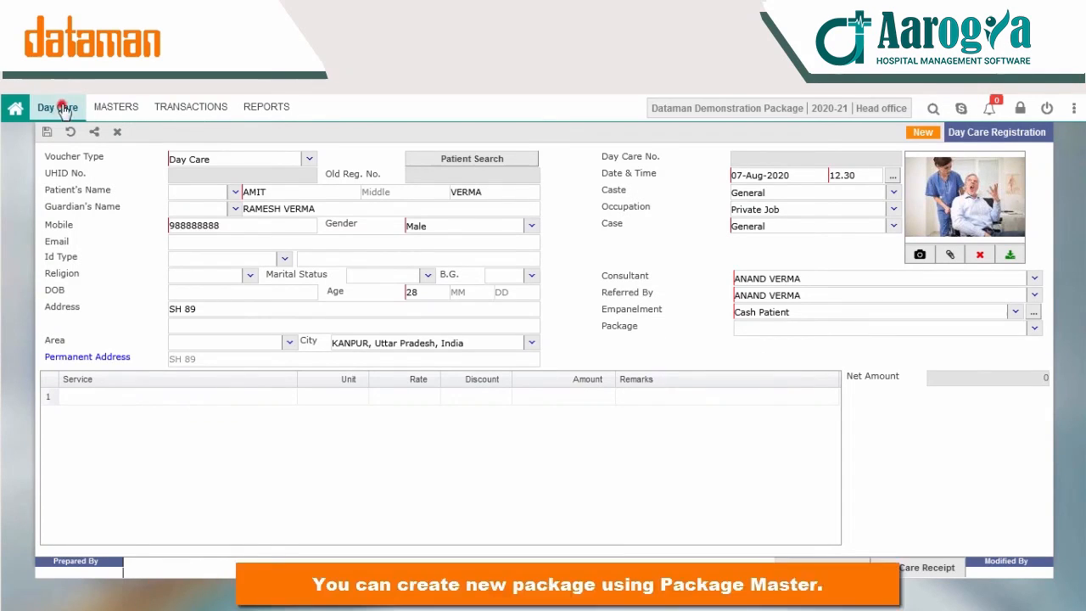
left_click(40, 160)
Step: Create and save the Day Care package SILVER, short name SL, then close Package Master
left_click(105, 108)
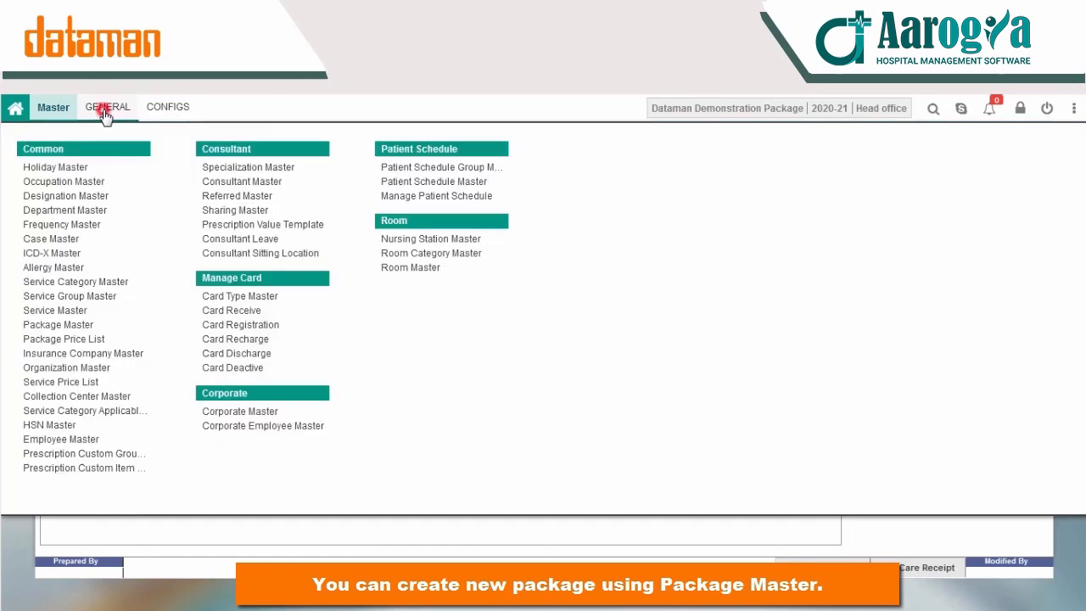
left_click(75, 326)
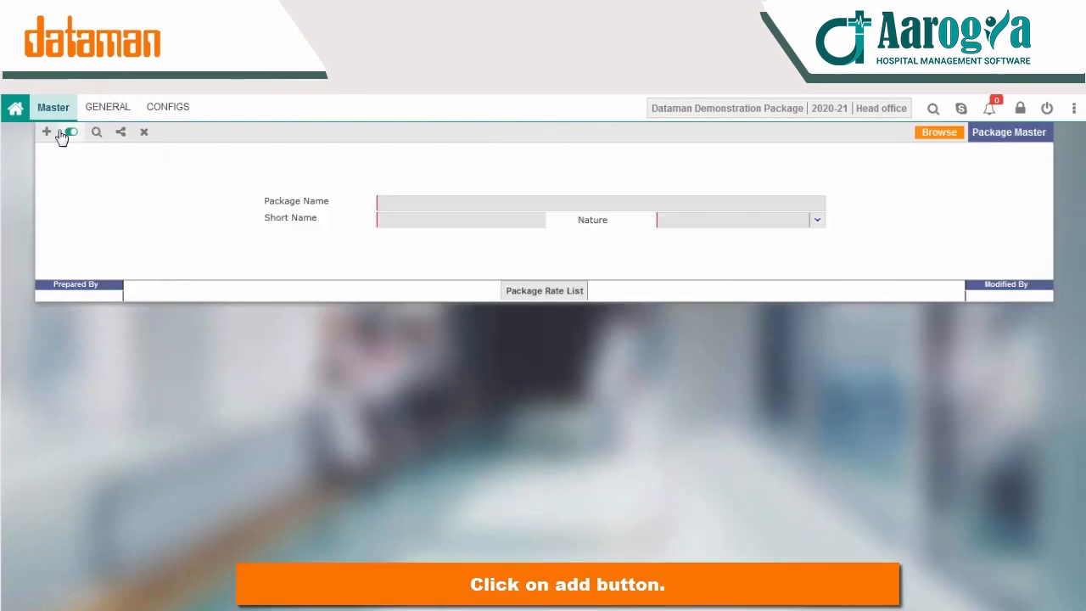
left_click(47, 138)
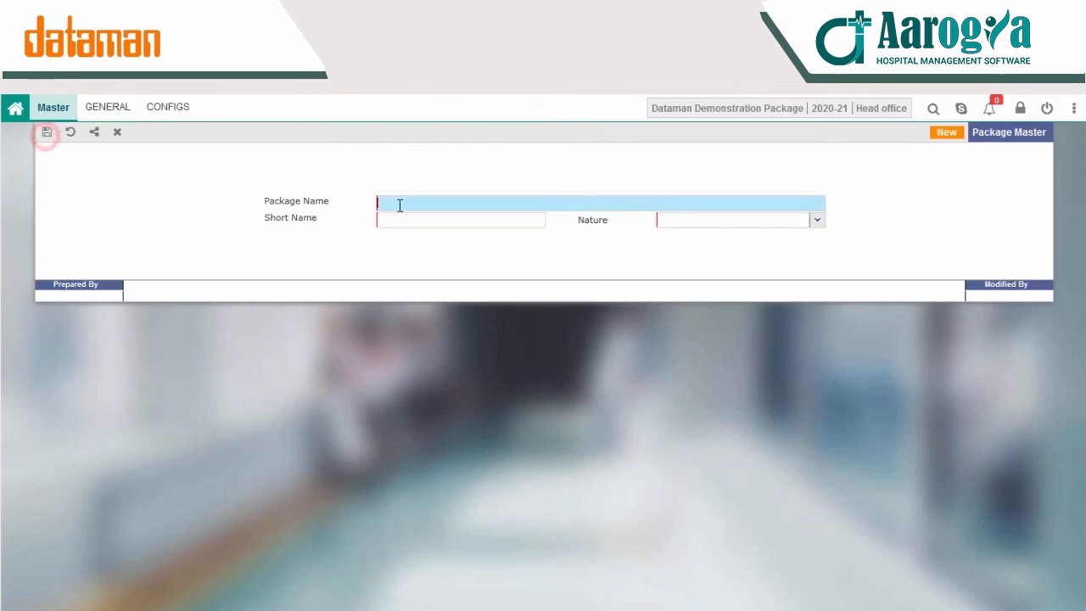
type("SILVER")
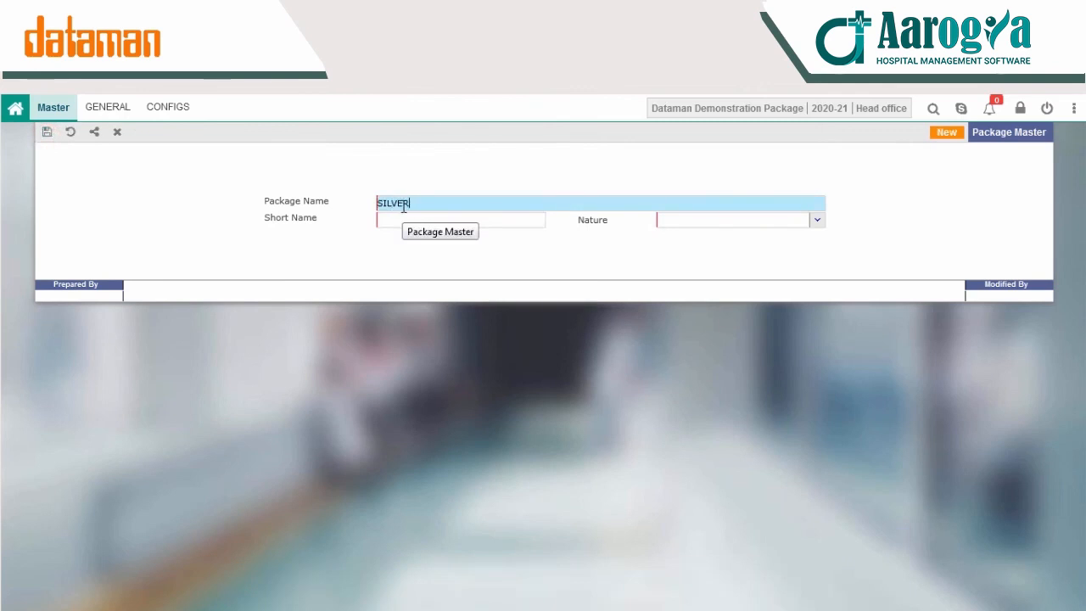
left_click(420, 217)
left_click(818, 223)
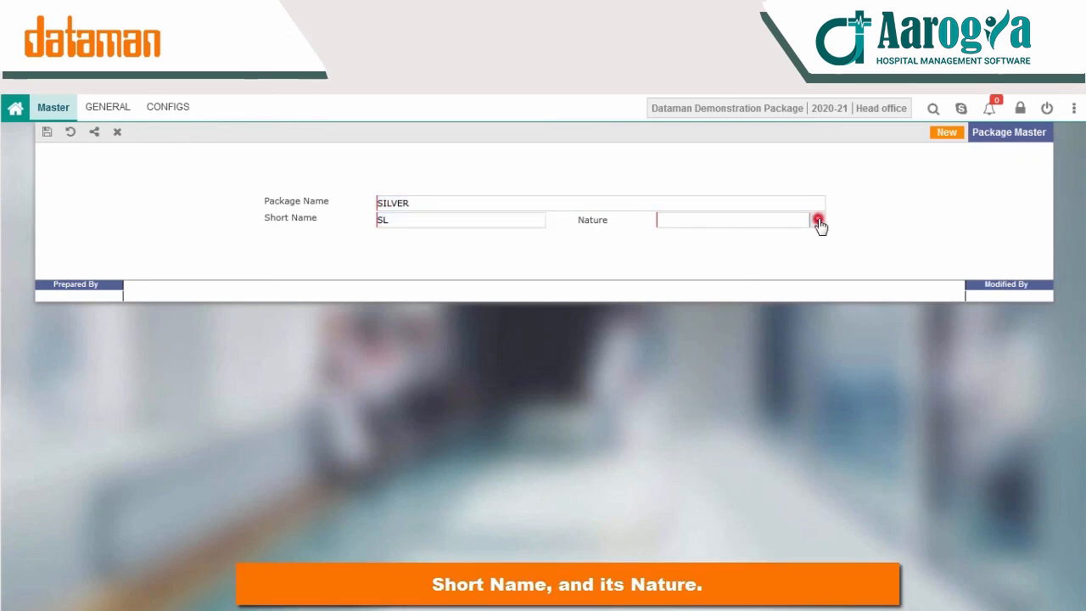
left_click(706, 278)
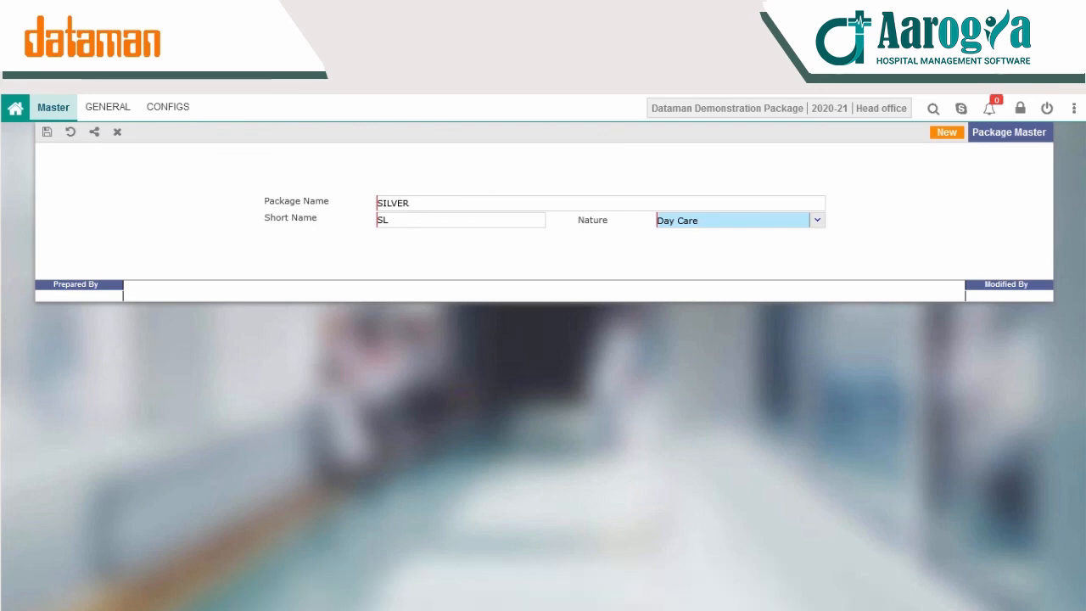
left_click(46, 132)
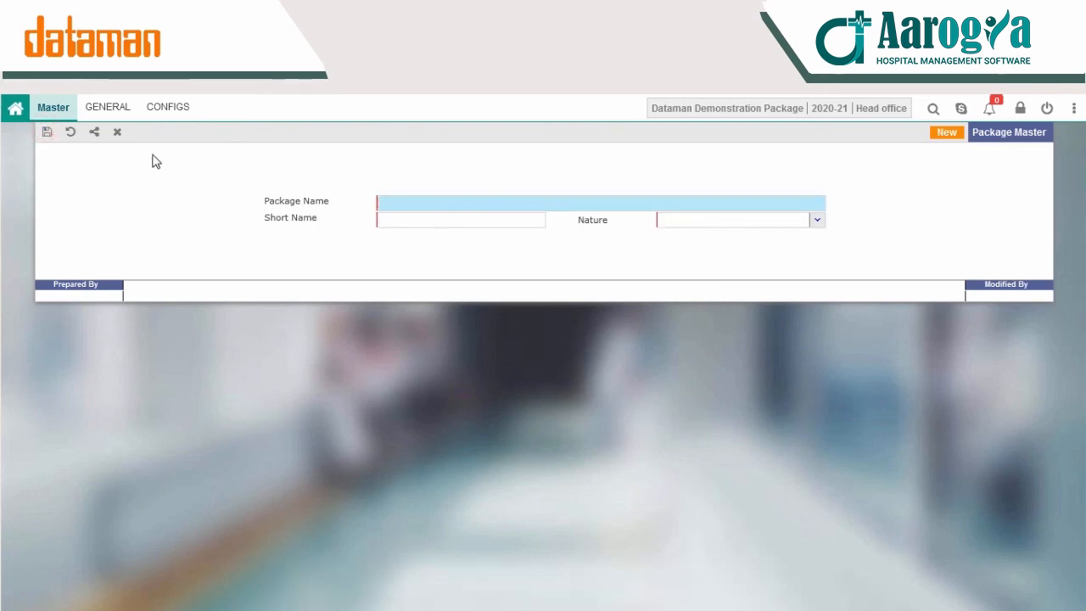
left_click(119, 136)
left_click(516, 380)
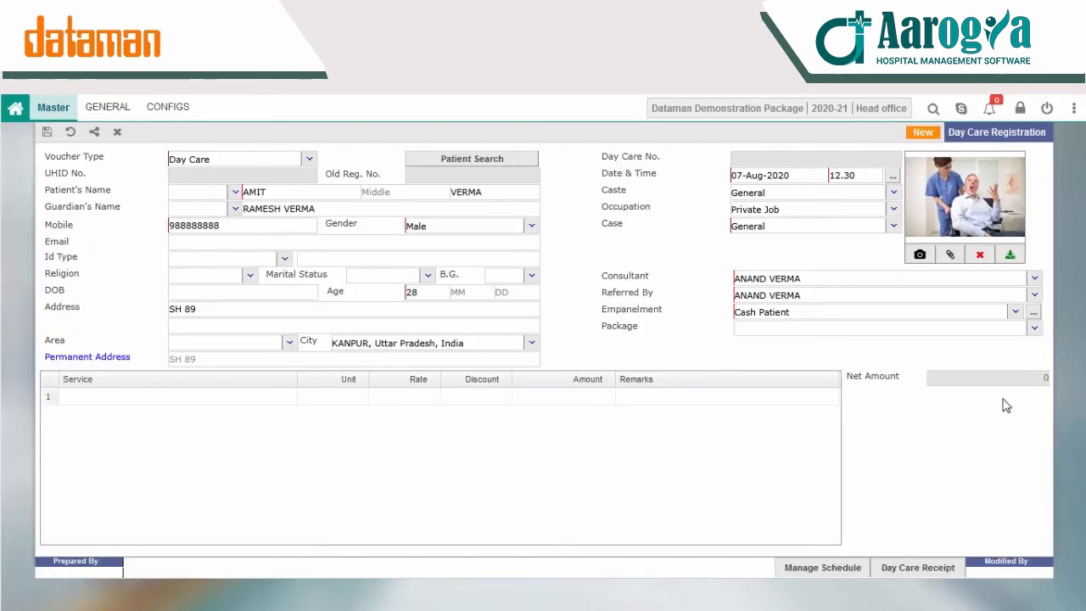
Step: Pick SILVER from the Package list on the patient's Day Care Registration
left_click(1035, 332)
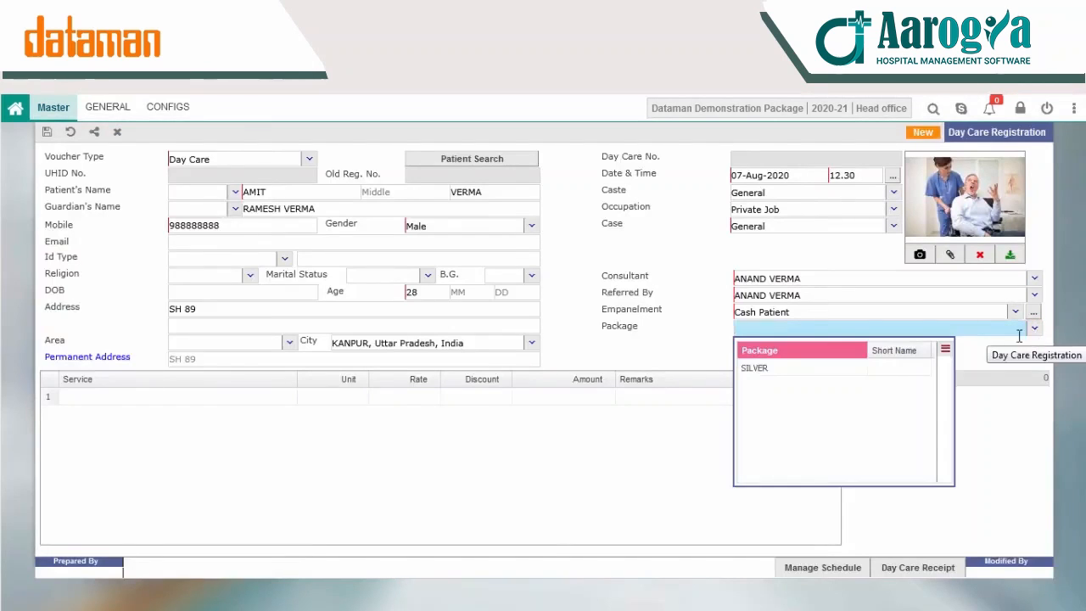
left_click(778, 370)
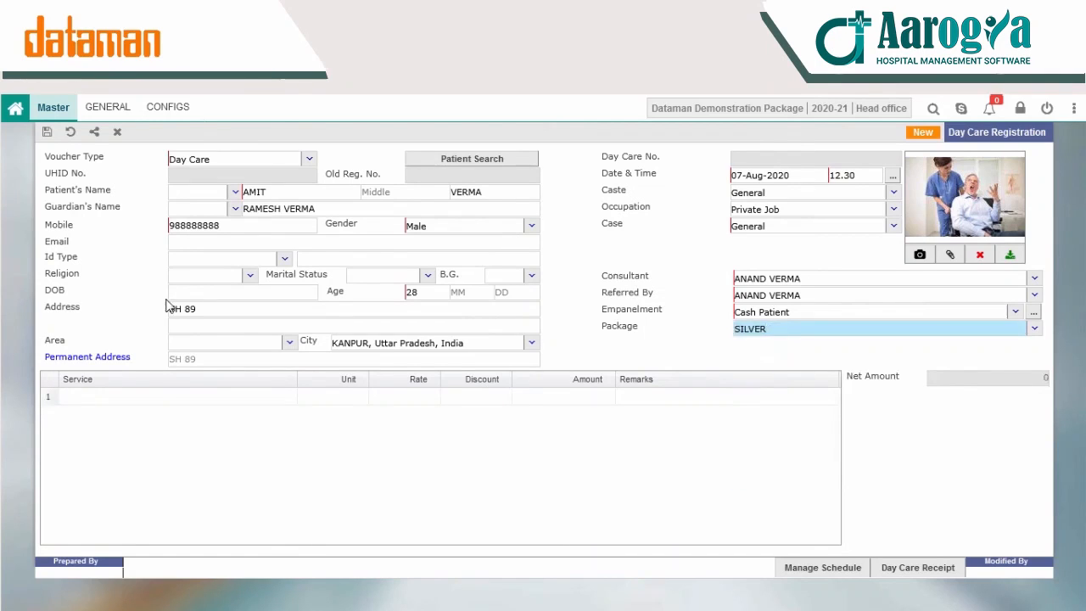
left_click(42, 108)
Step: Open the Package Price List and bring up the SILVER package's pricing details
left_click(47, 151)
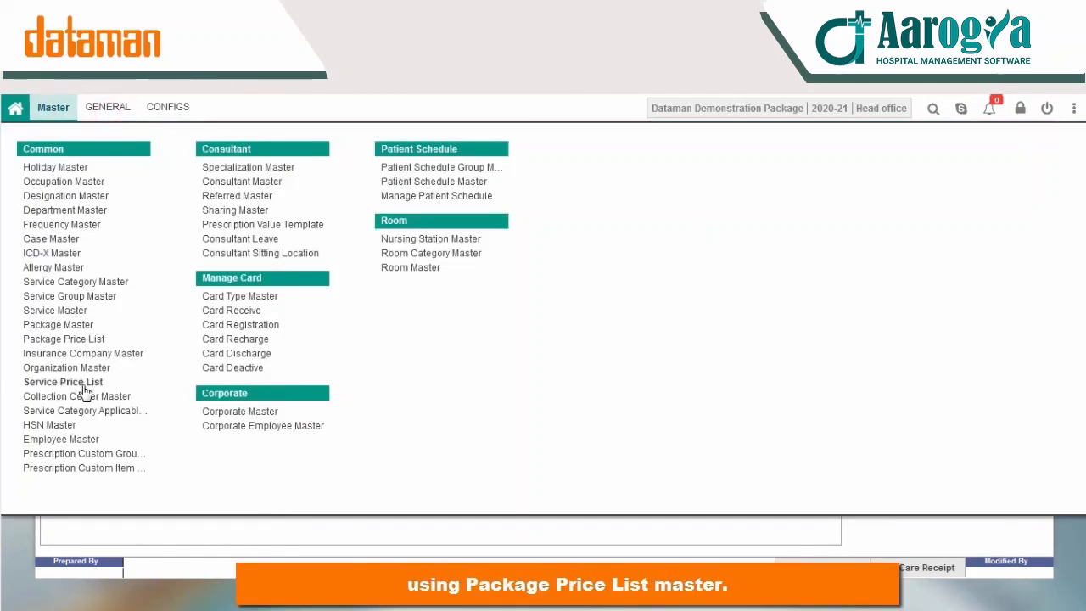
left_click(80, 339)
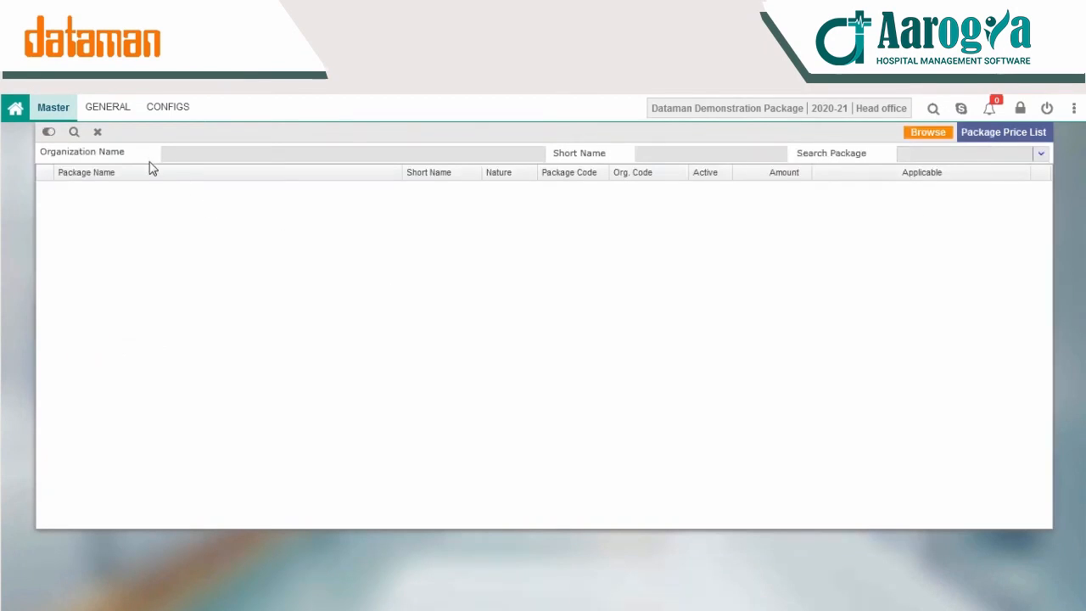
left_click(48, 133)
double_click(436, 195)
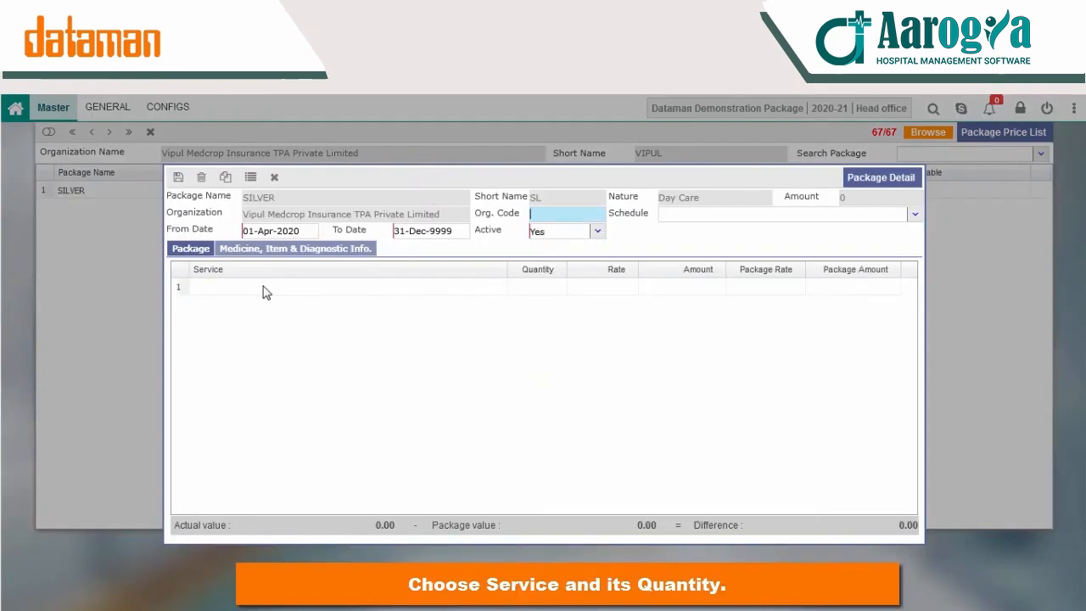
Step: Add the 2d ECHO service to the SILVER package at 1800
double_click(265, 292)
left_click(499, 342)
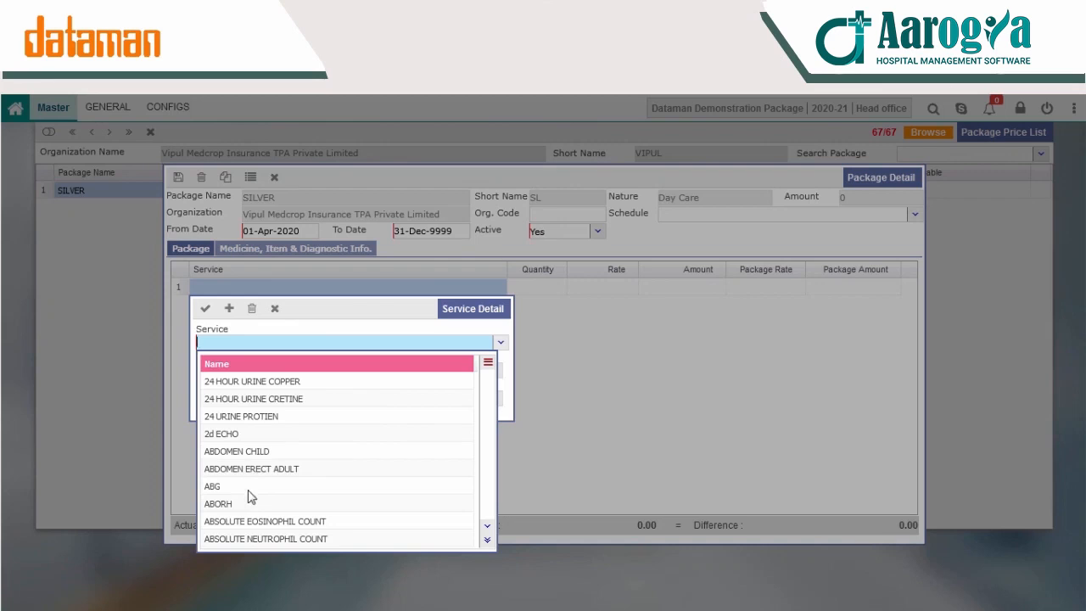
left_click(255, 435)
left_click(259, 381)
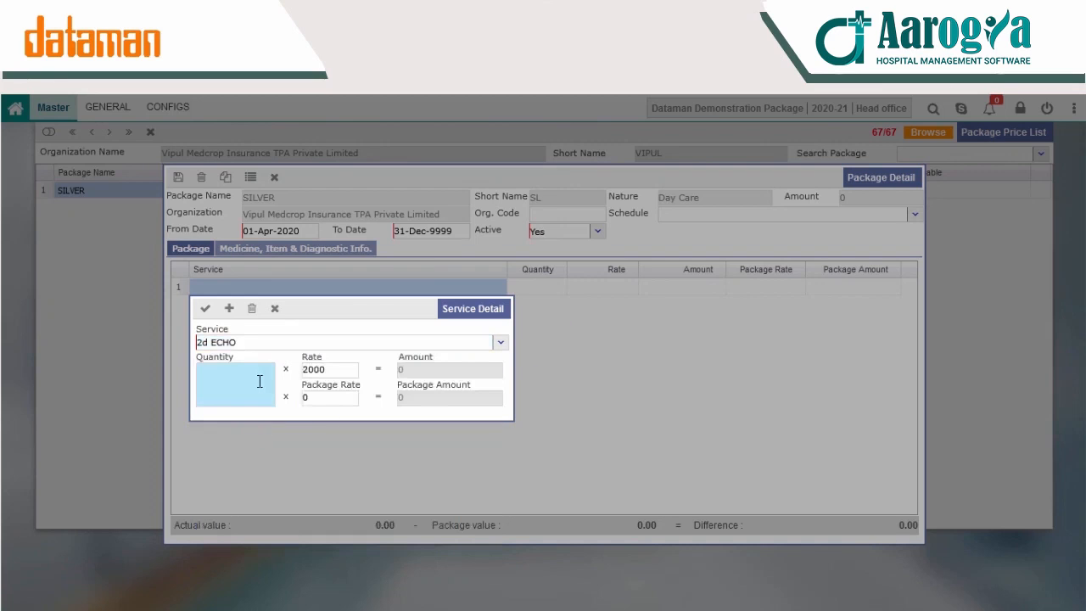
left_click(205, 308)
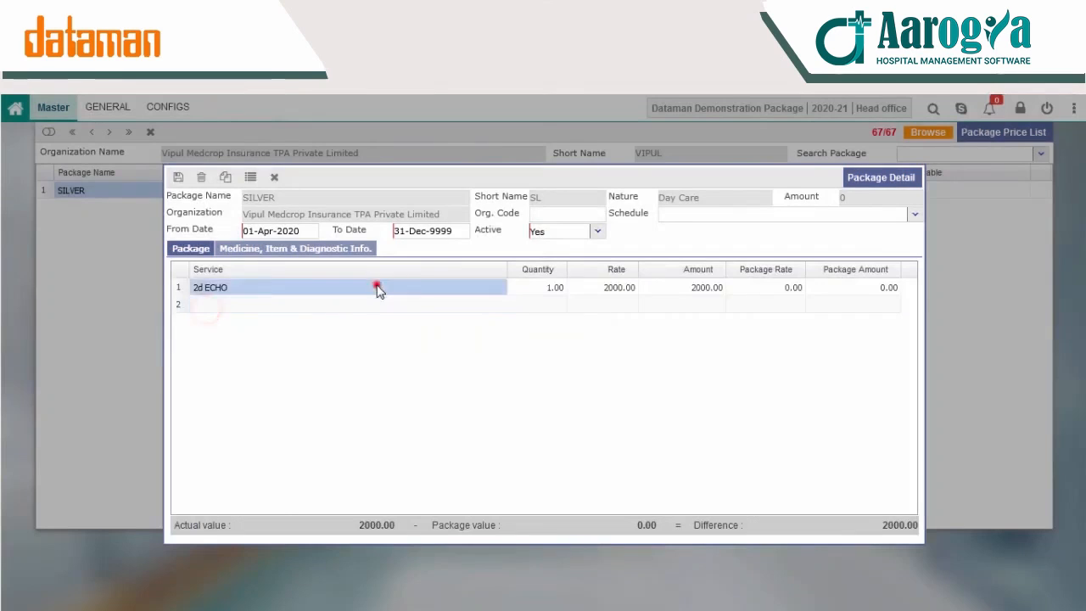
double_click(376, 287)
left_click(342, 370)
type("2")
left_click(204, 308)
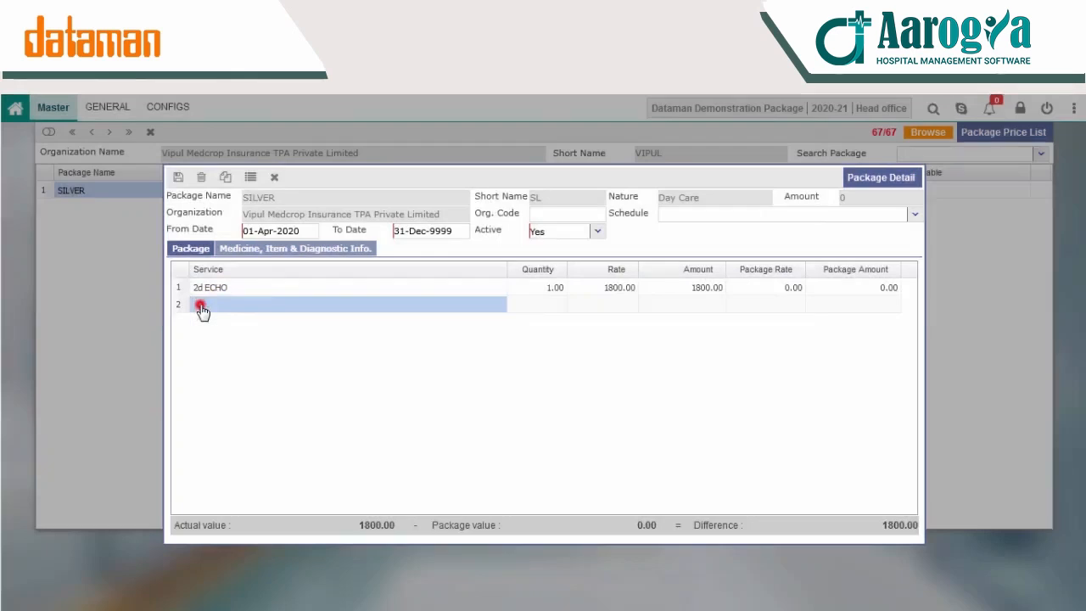
Step: Add ABG at rate 1500 with package rate 1200, then save the 3000 price list
double_click(405, 304)
left_click(499, 362)
left_click(225, 504)
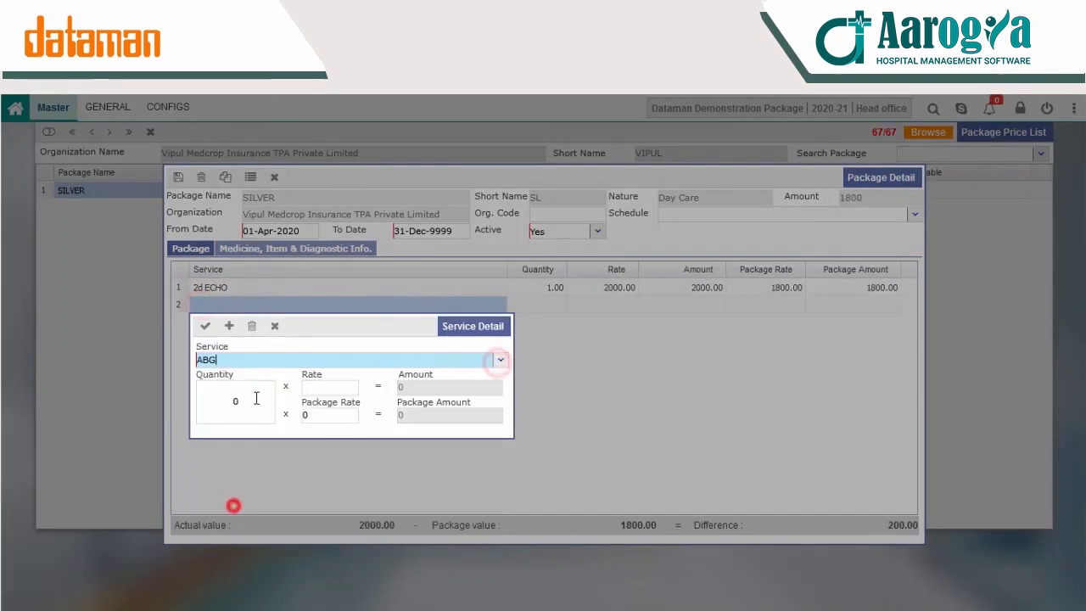
left_click(358, 382)
type("1500")
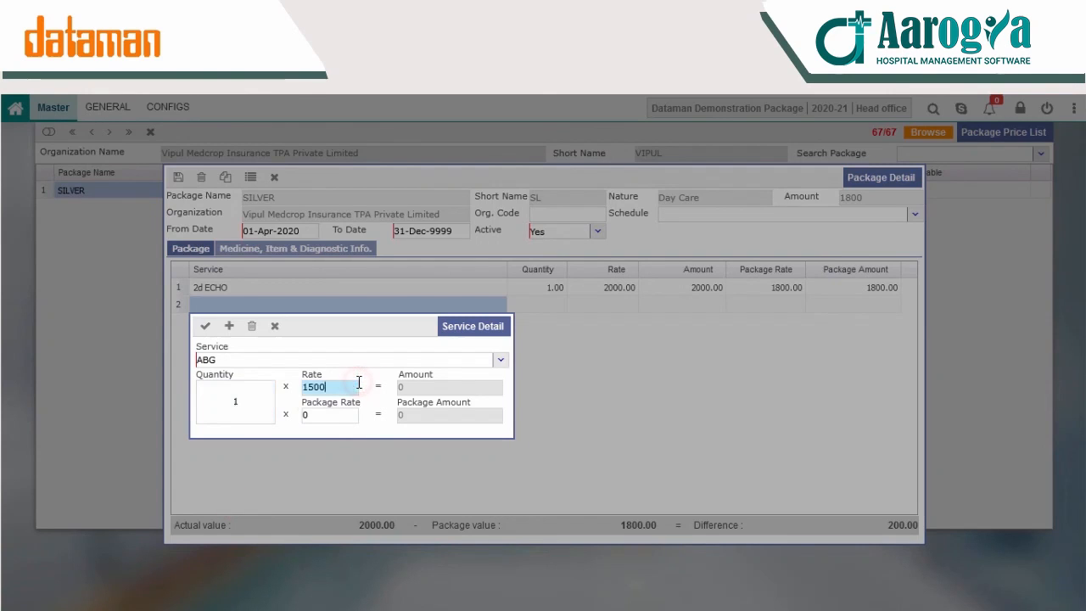
left_click(337, 415)
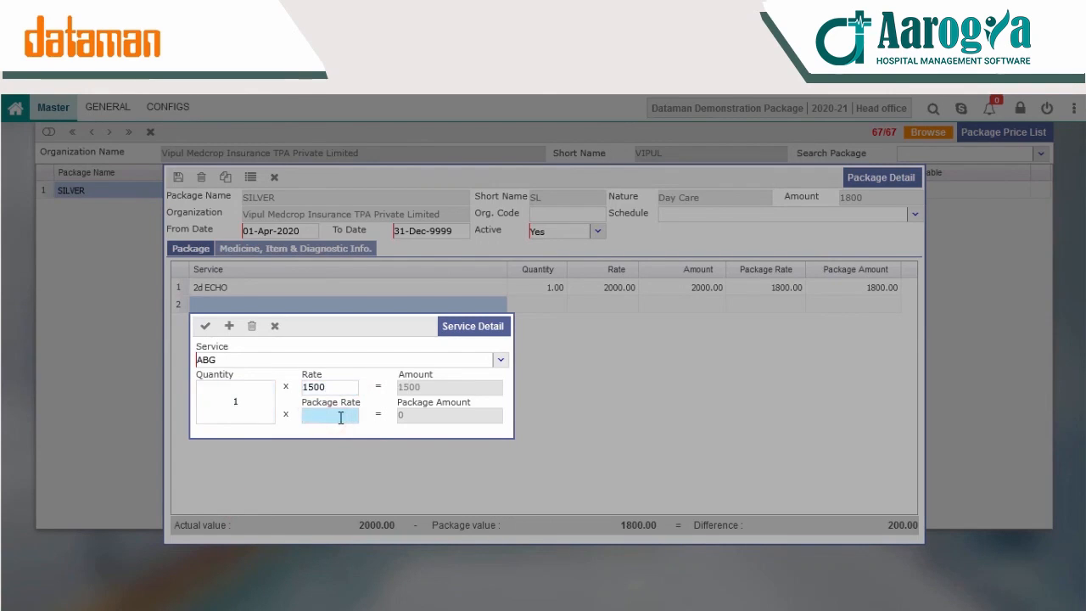
type("1200")
left_click(205, 326)
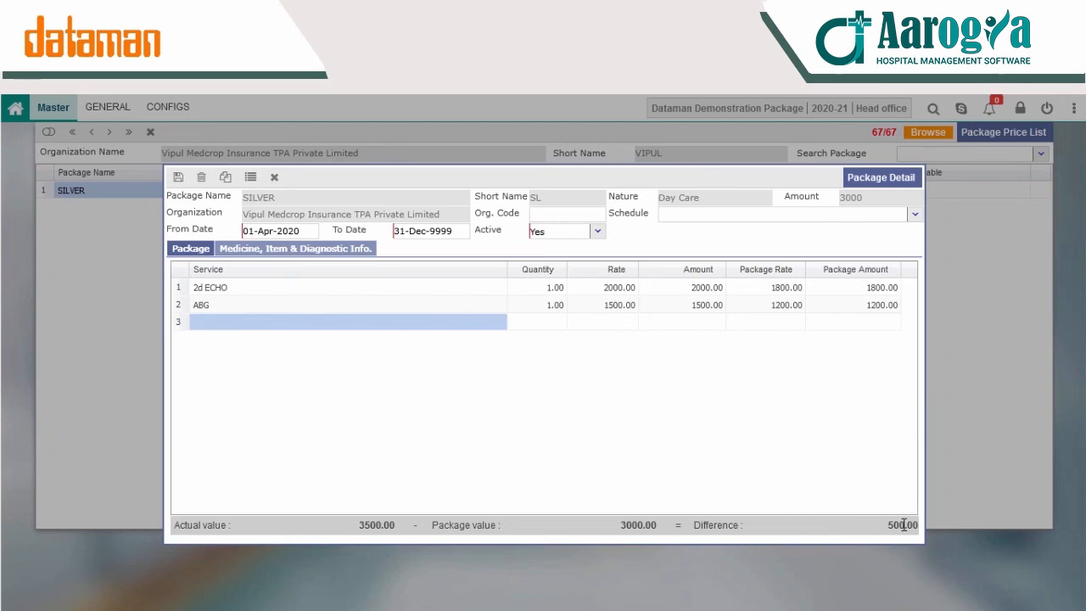
left_click(178, 176)
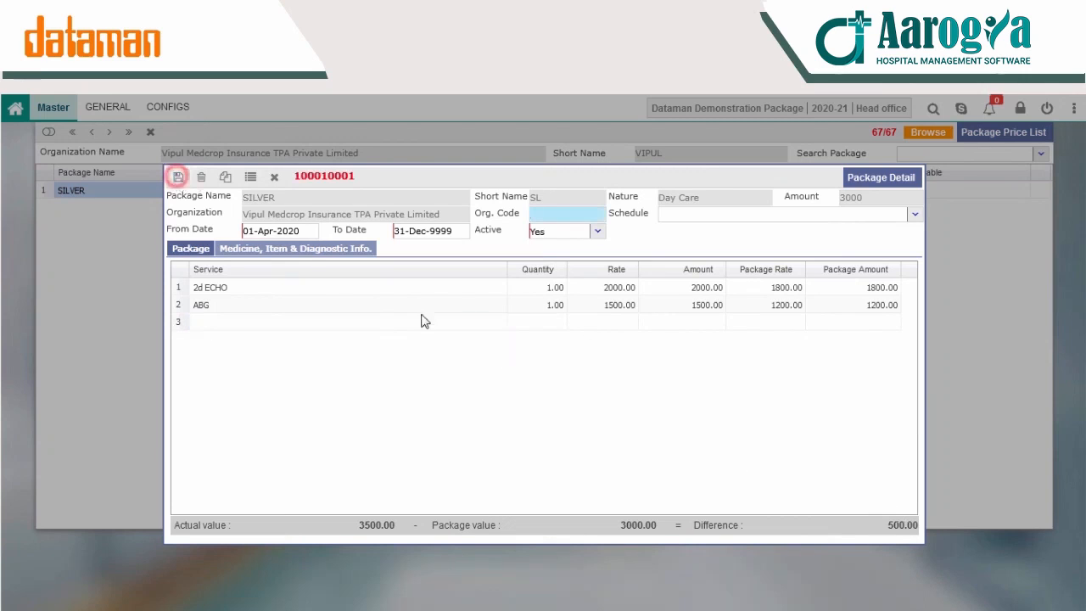
left_click(273, 177)
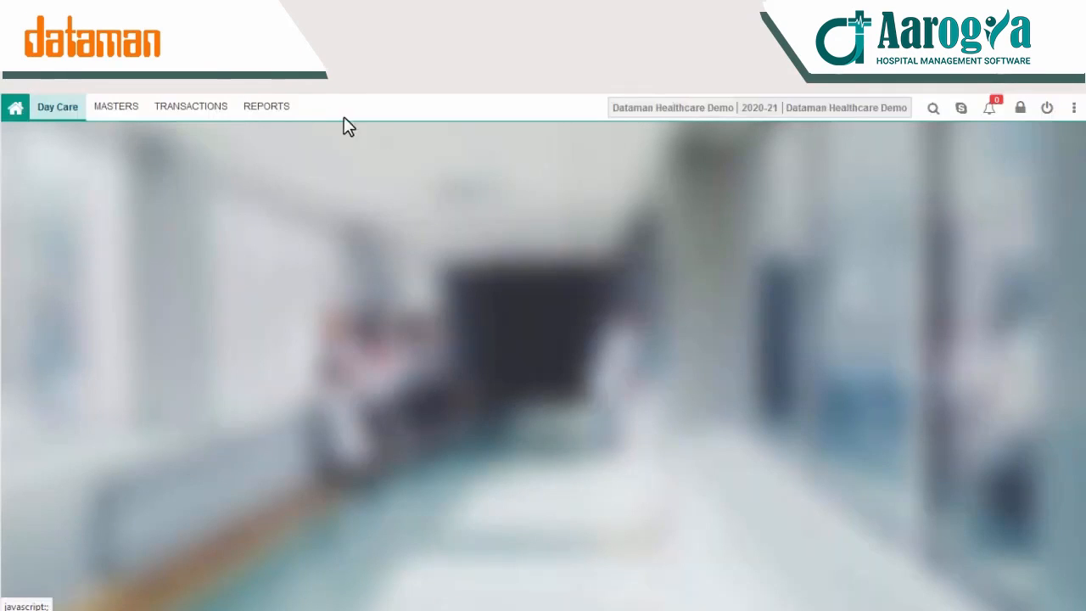
Step: View the Day Care Register, Services, Discount, Consultation, Dues and Booking reports, ending on Day Care Register
left_click(270, 114)
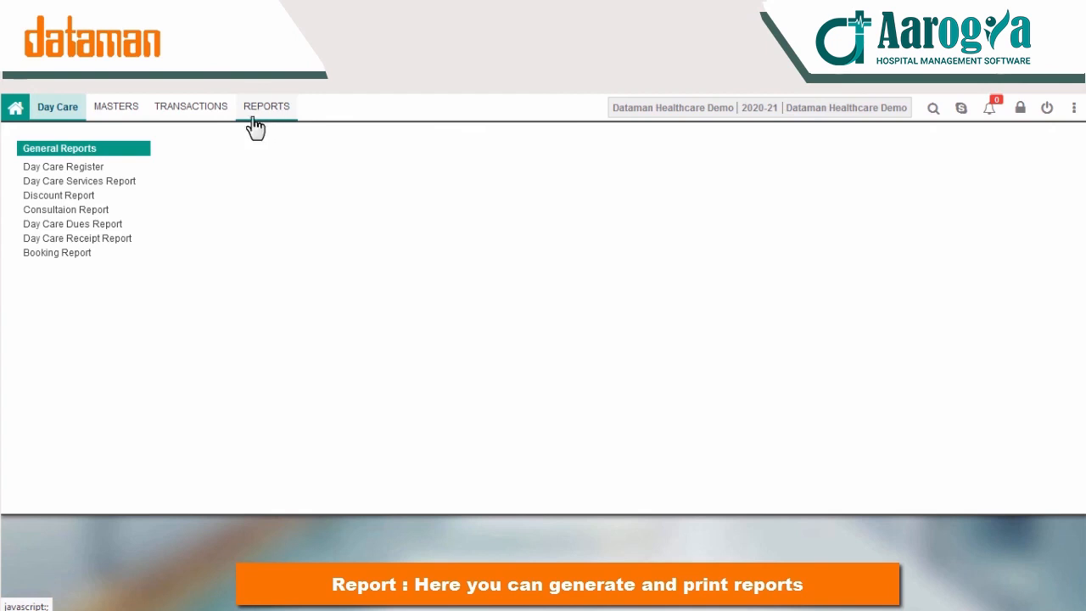
left_click(119, 167)
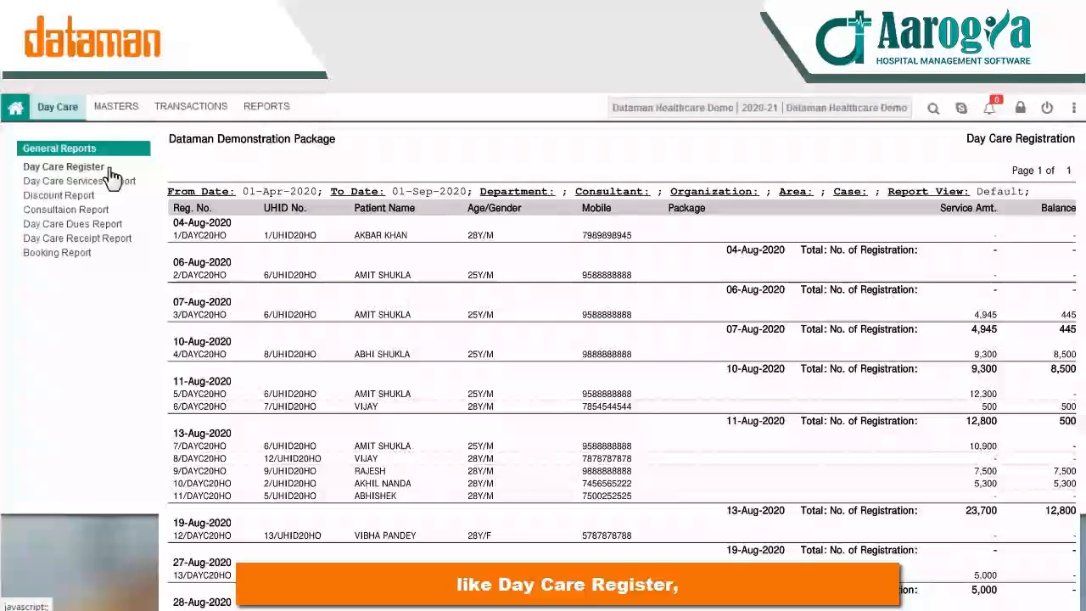
left_click(113, 179)
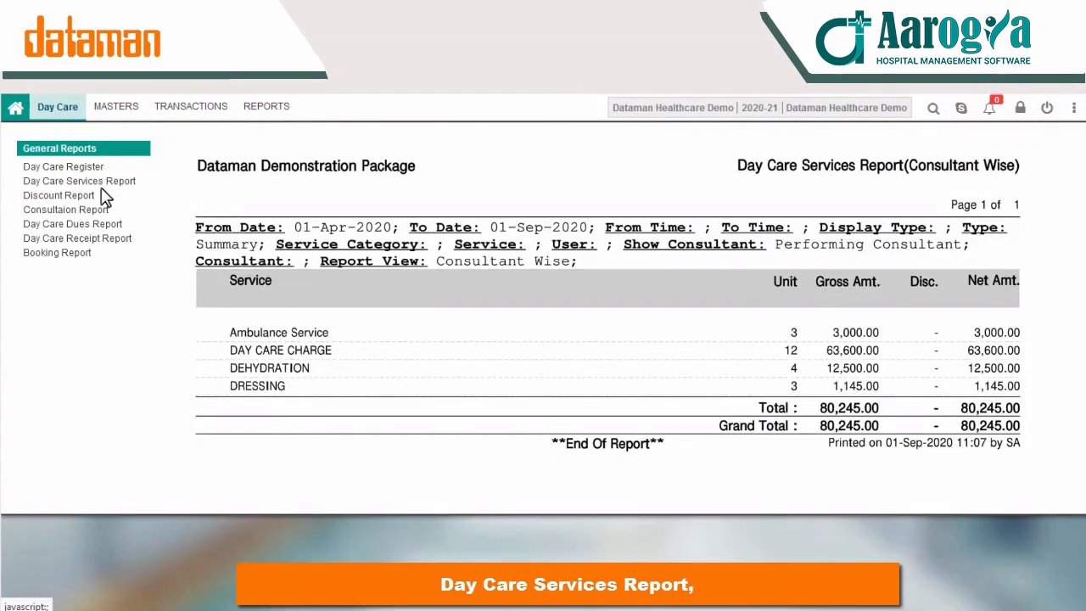
left_click(95, 196)
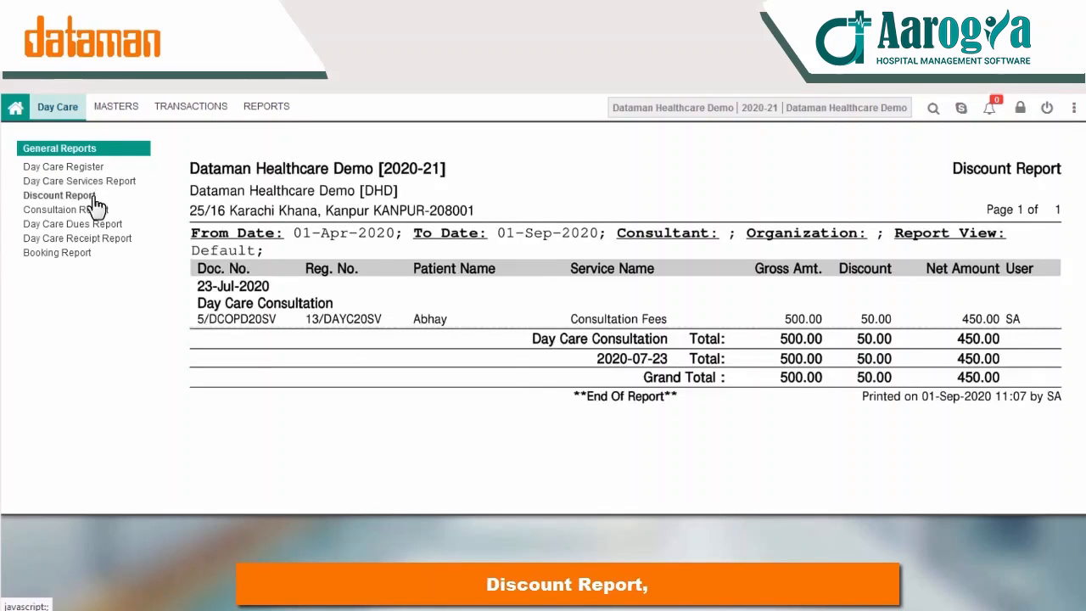
left_click(99, 210)
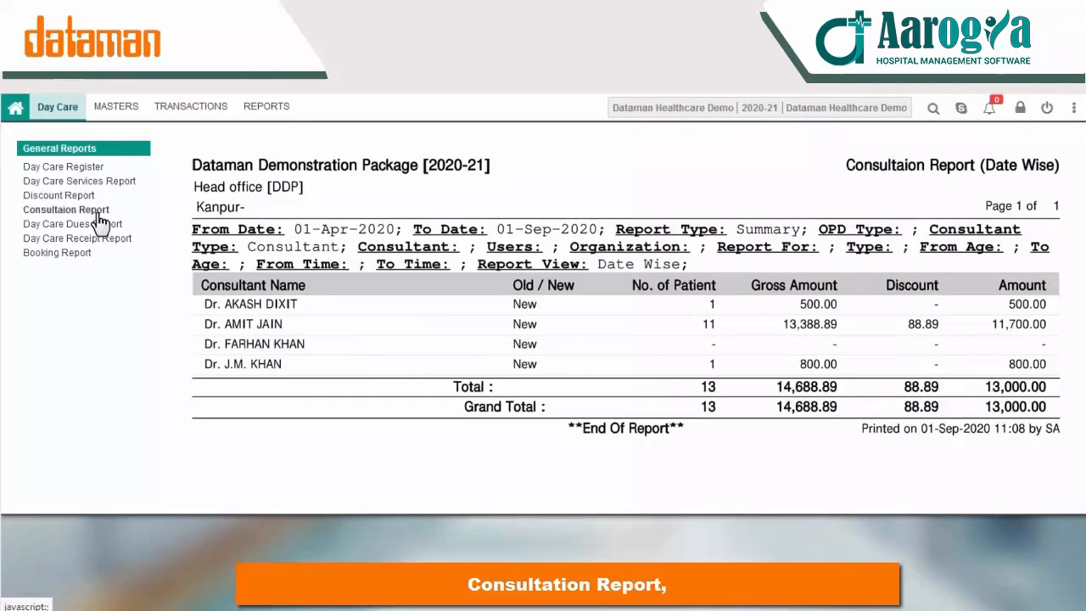
left_click(98, 223)
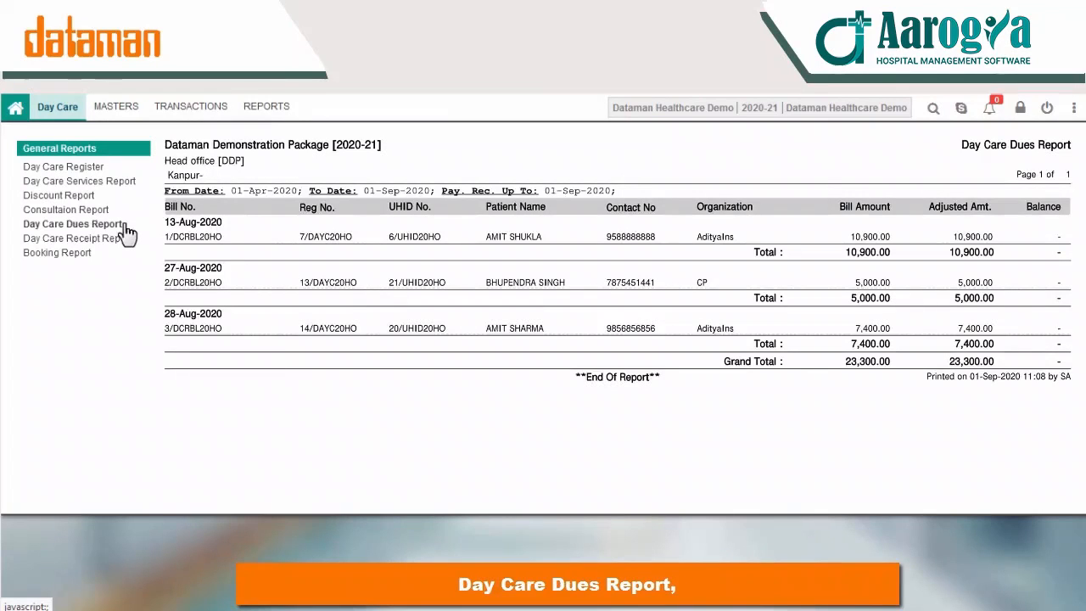
left_click(75, 253)
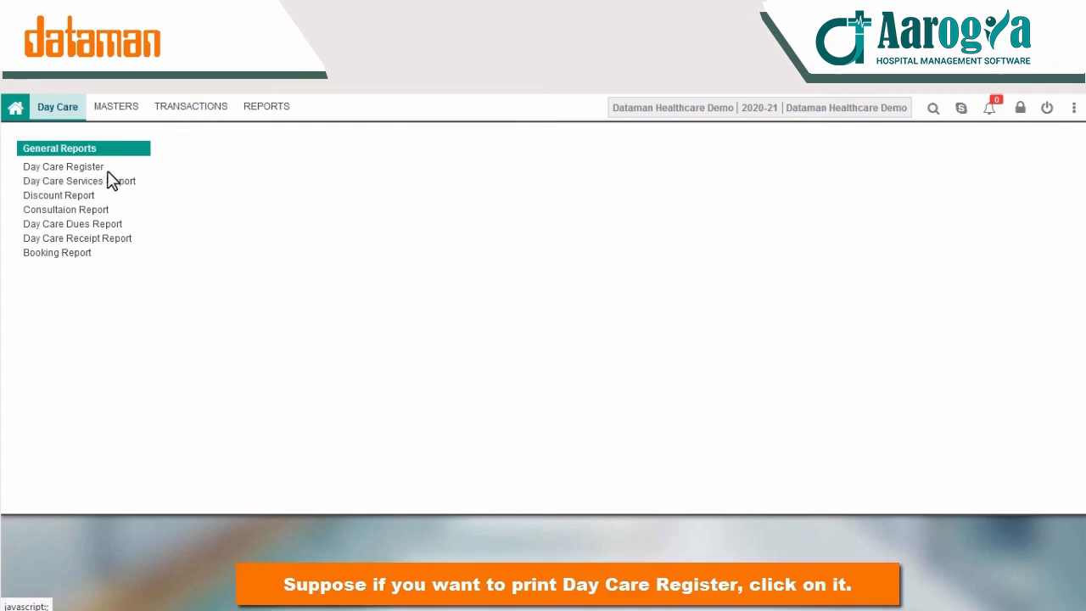
left_click(90, 168)
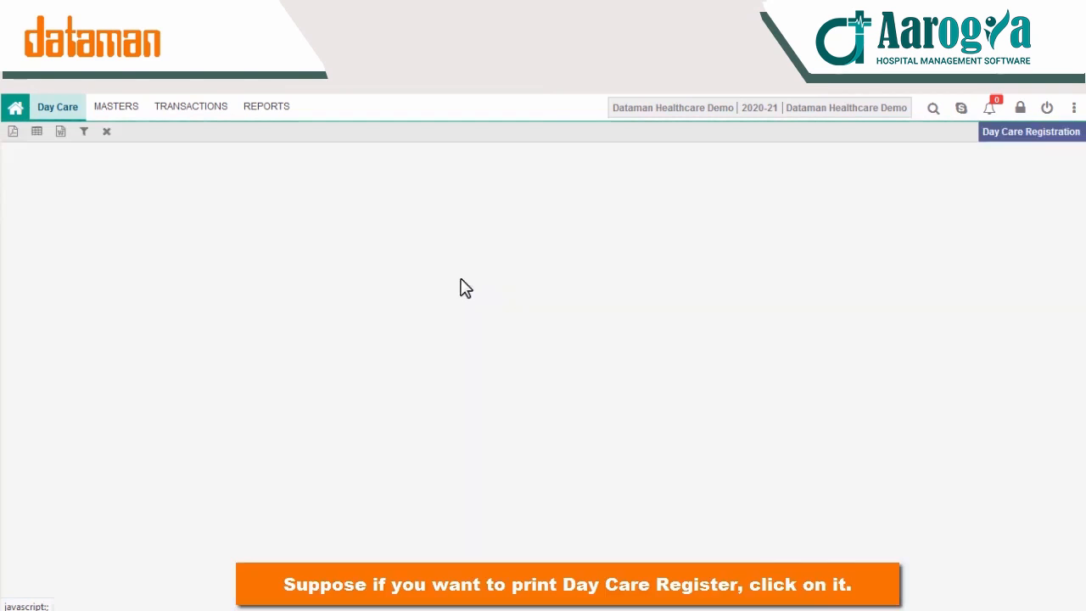